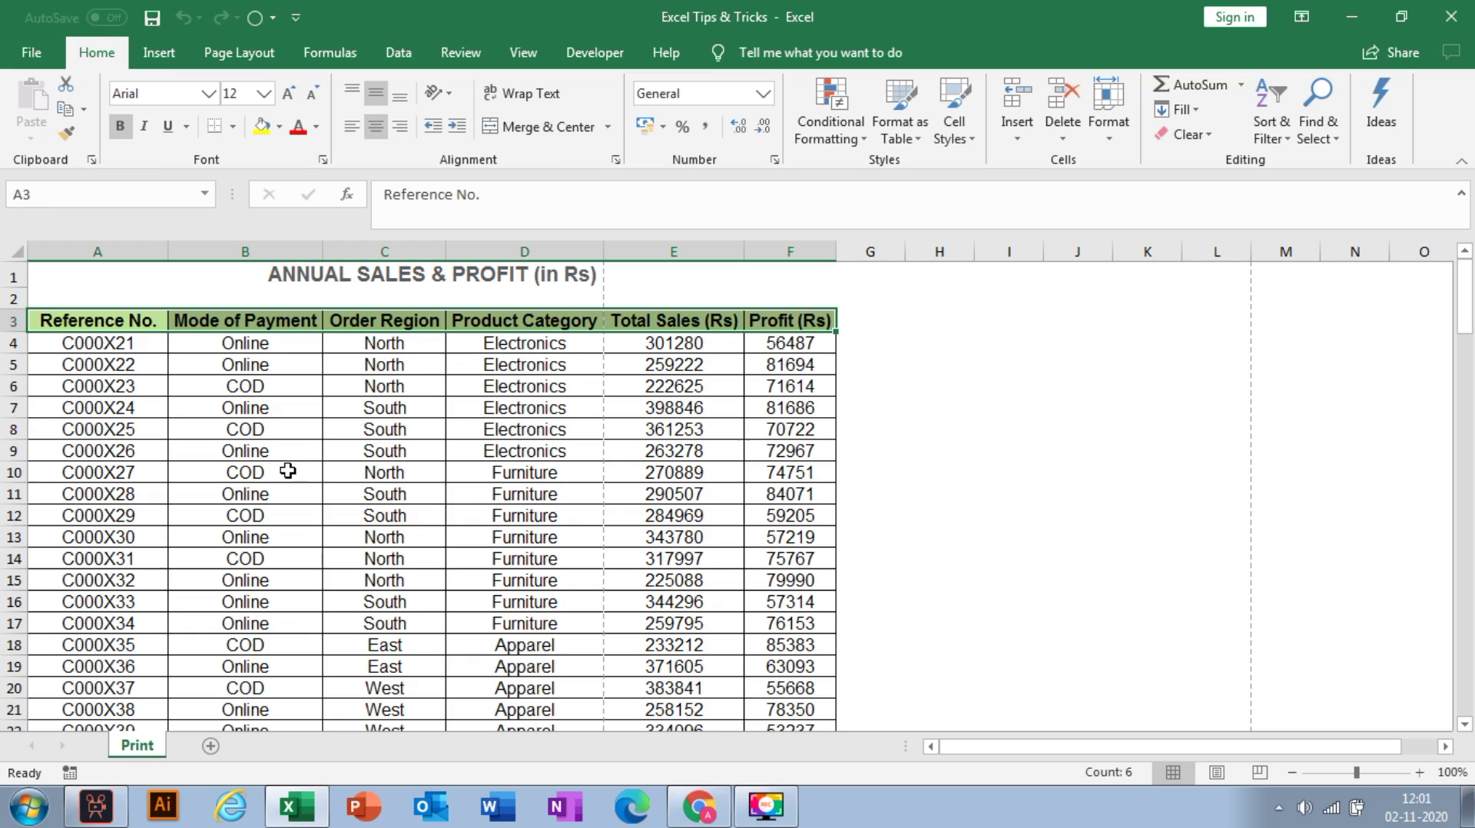
# - Look through the annual sales and profit table down to its last row and return to the header
pyautogui.scroll(-20, 287, 470)
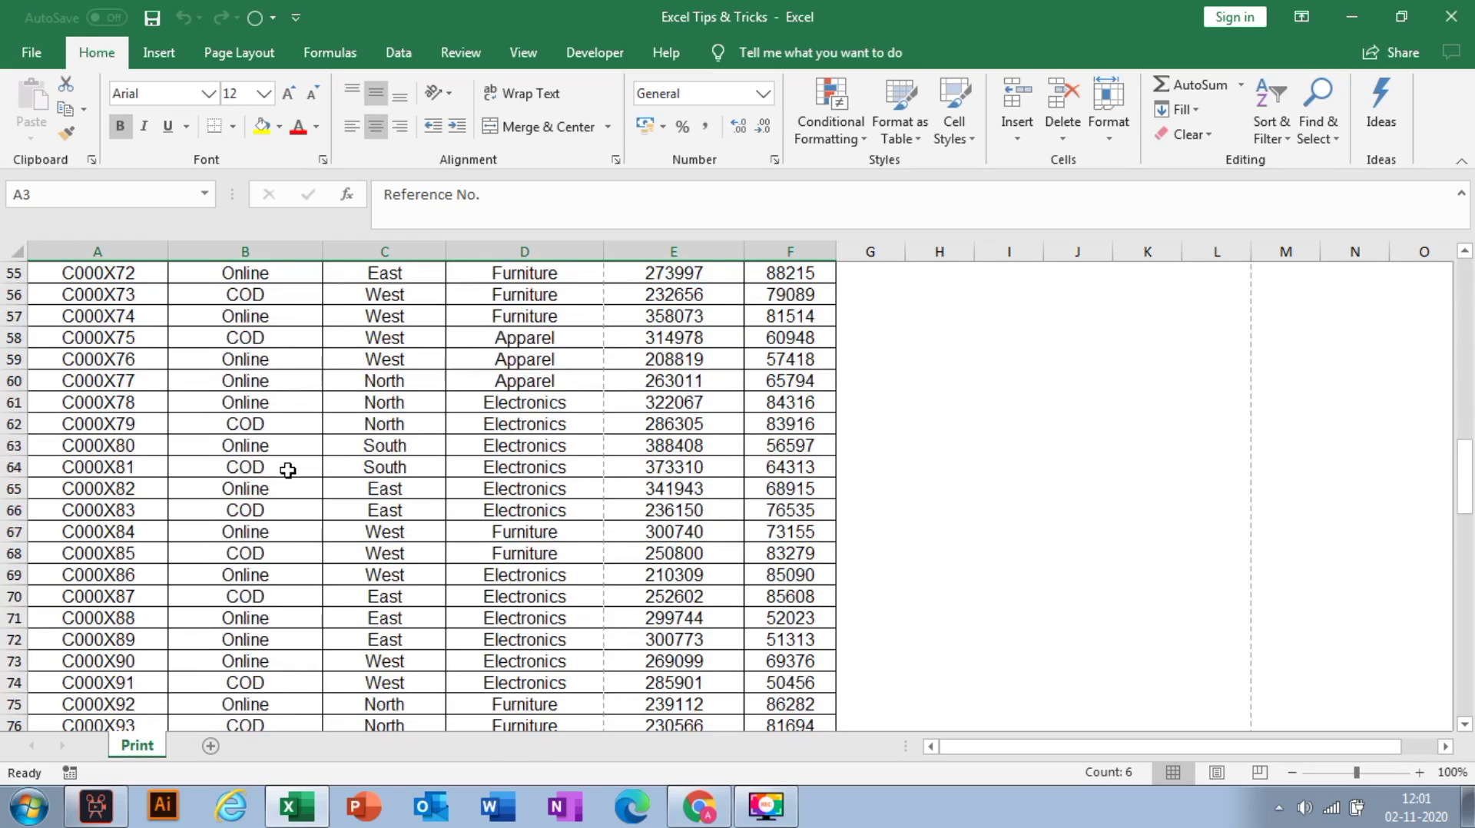
pyautogui.scroll(-15, 287, 470)
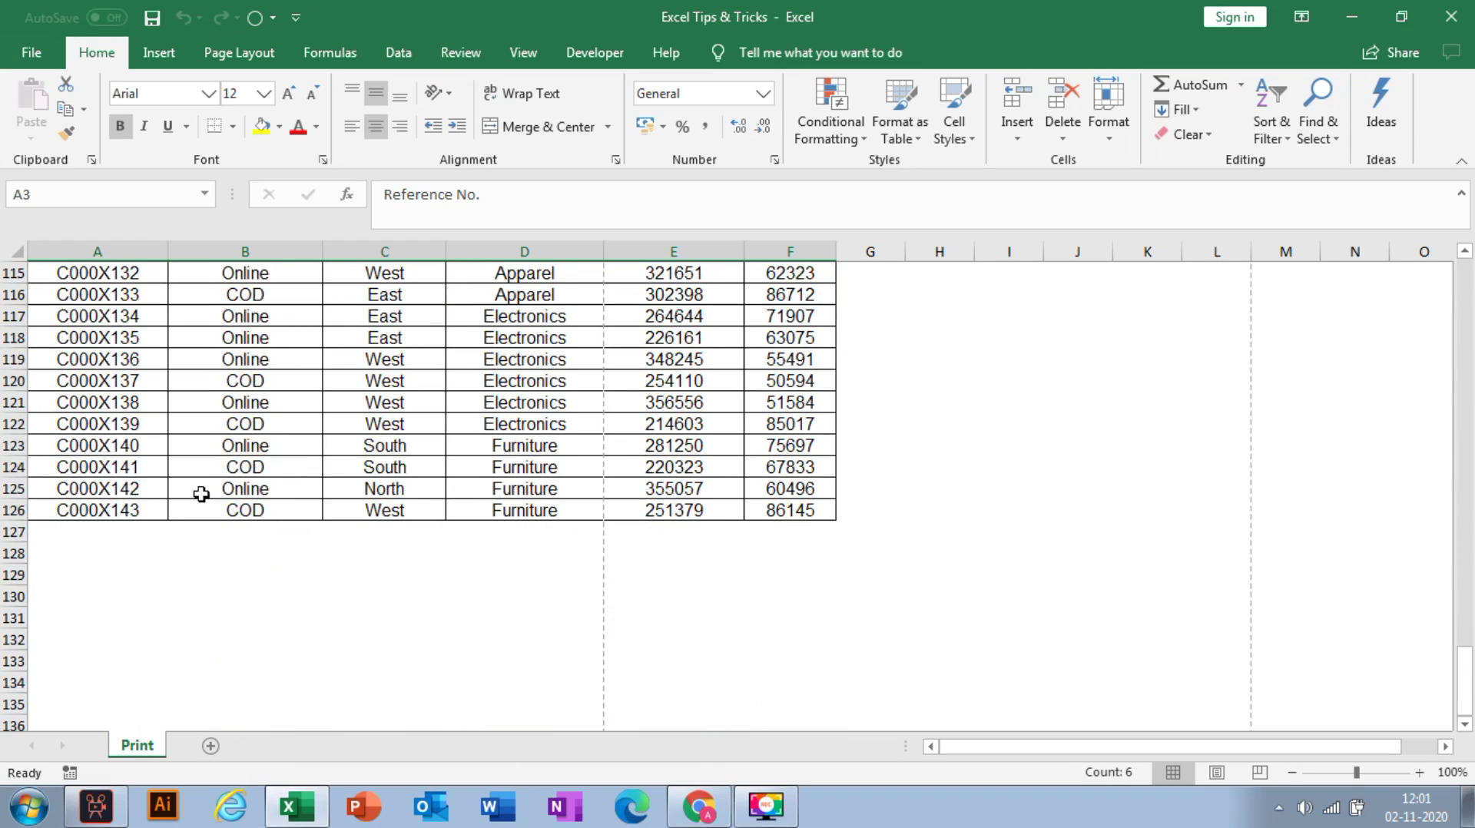
pyautogui.scroll(18, 151, 500)
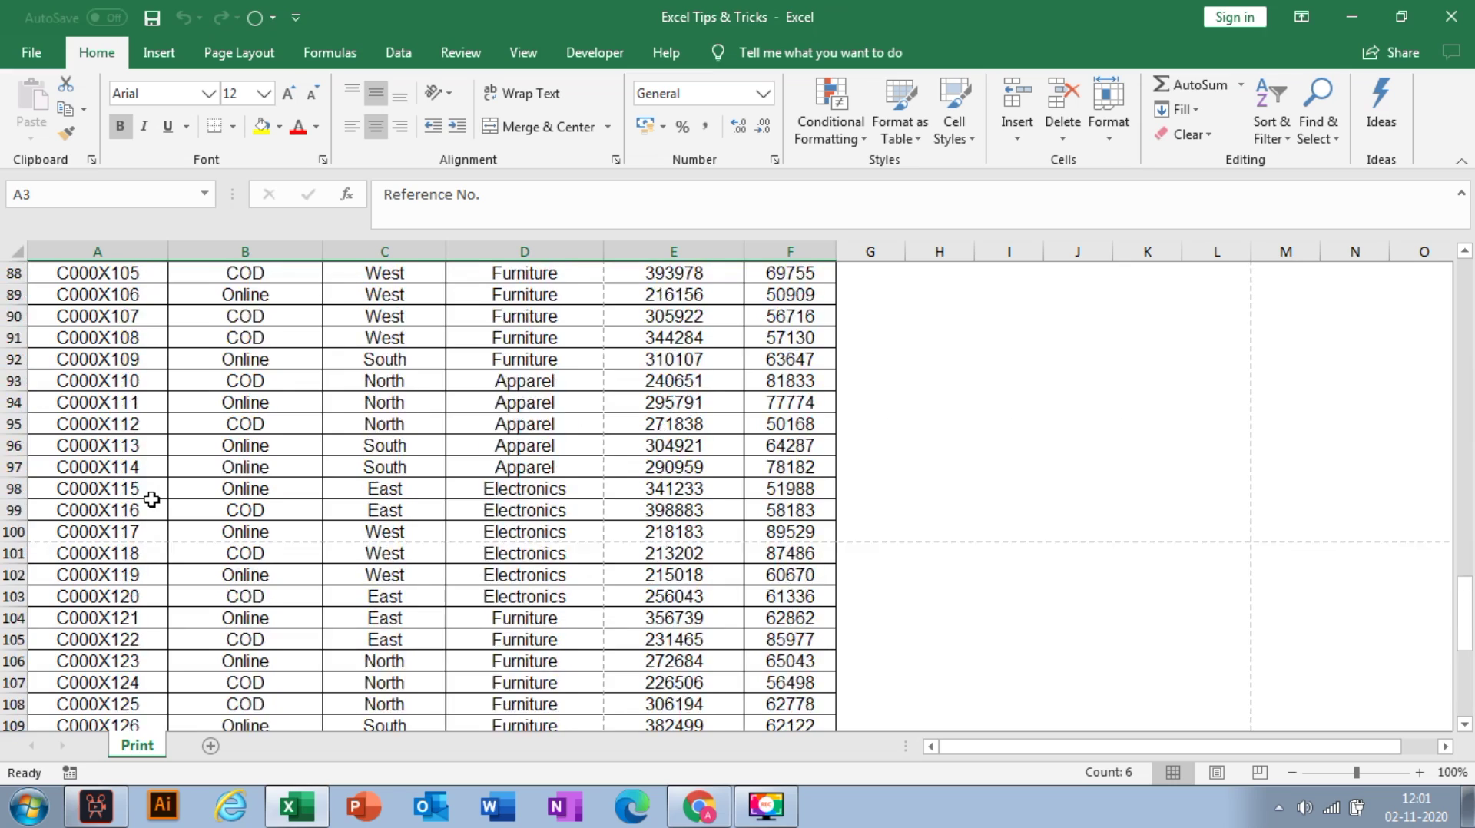
pyautogui.scroll(20, 151, 499)
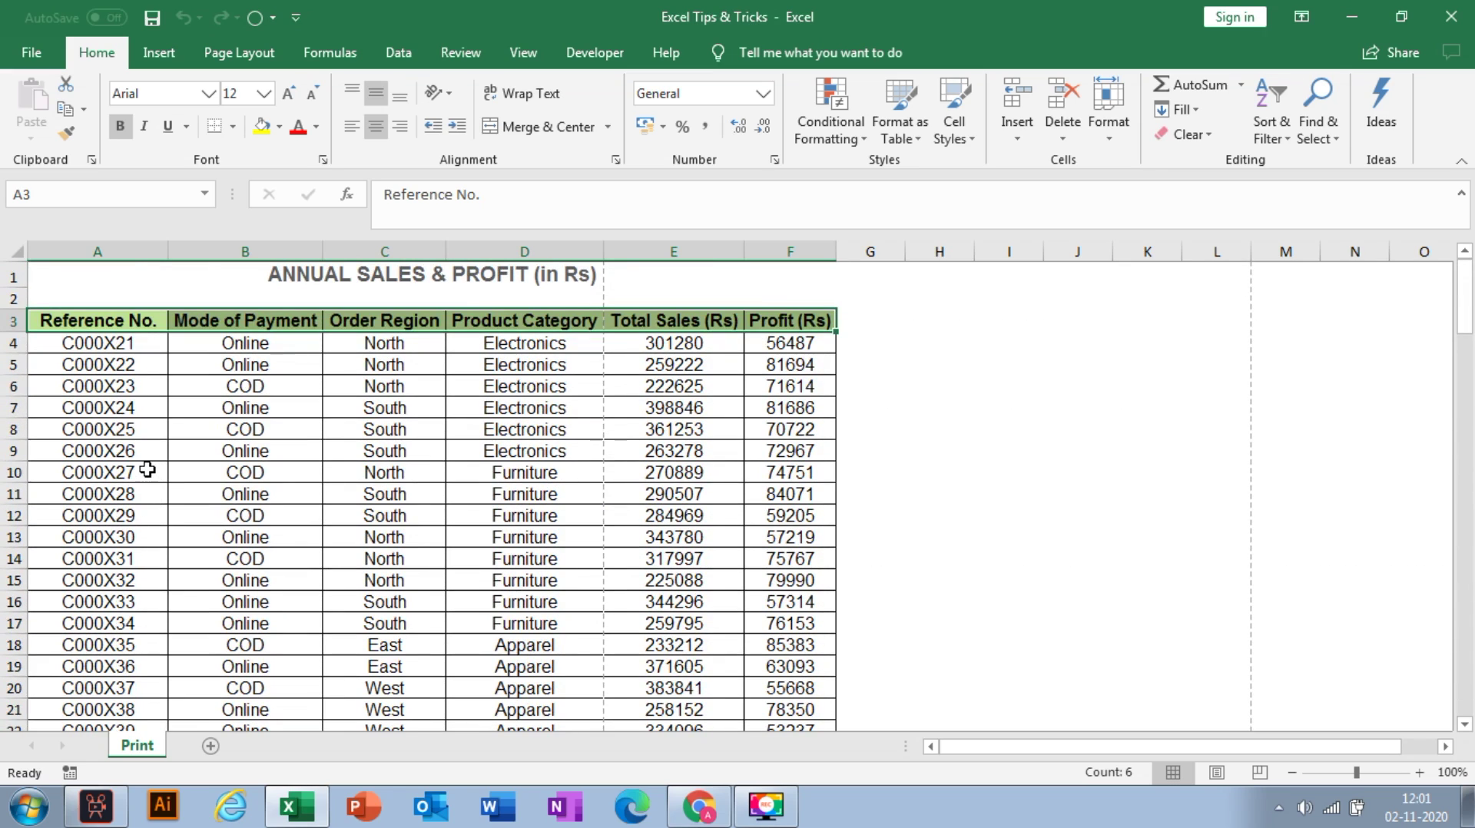
# - Preview the sheet's printout, check its first two pages and return to the worksheet
pyautogui.hotkey('ctrl', 'p')
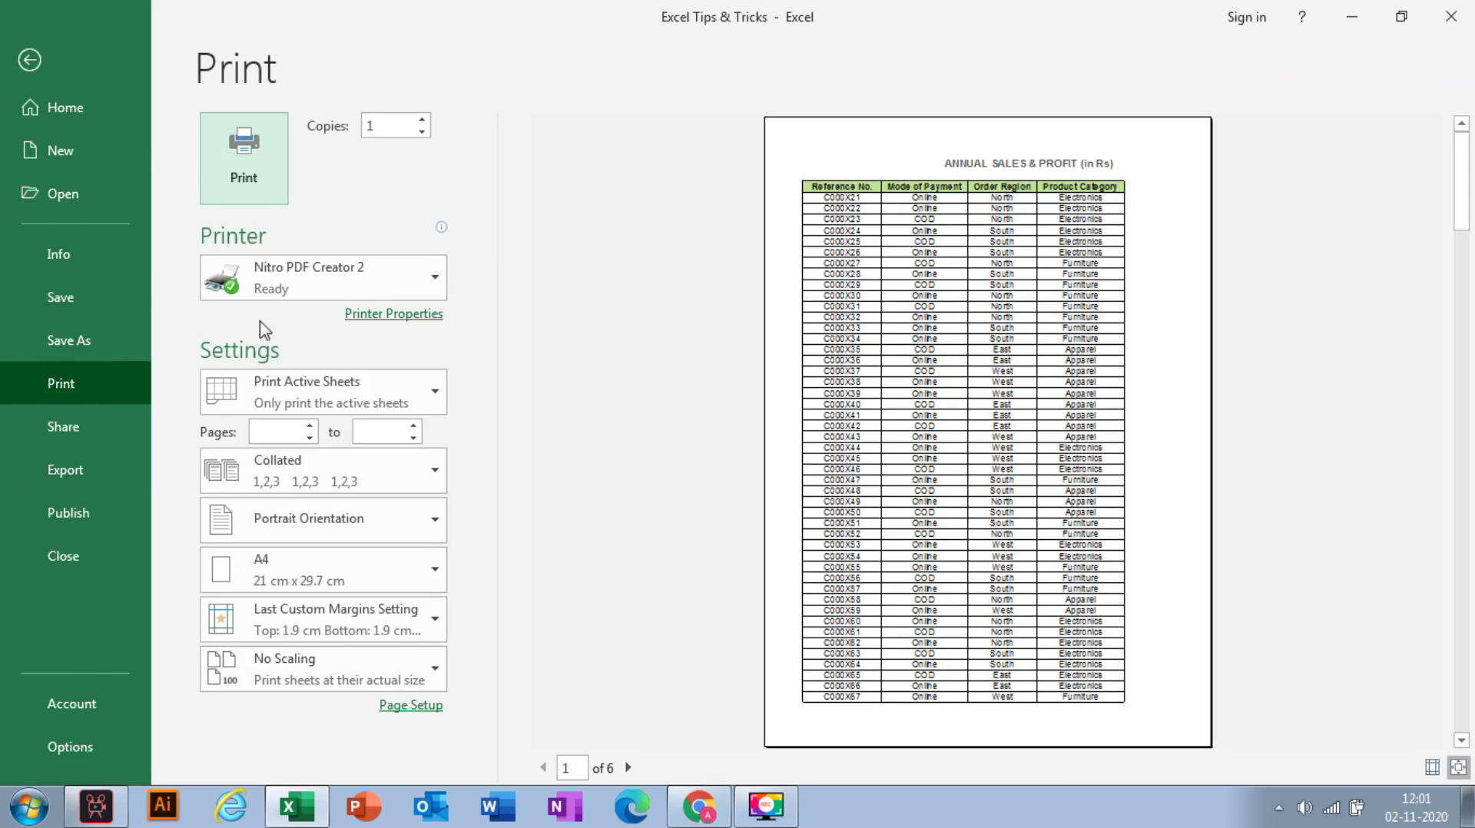
pyautogui.click(32, 60)
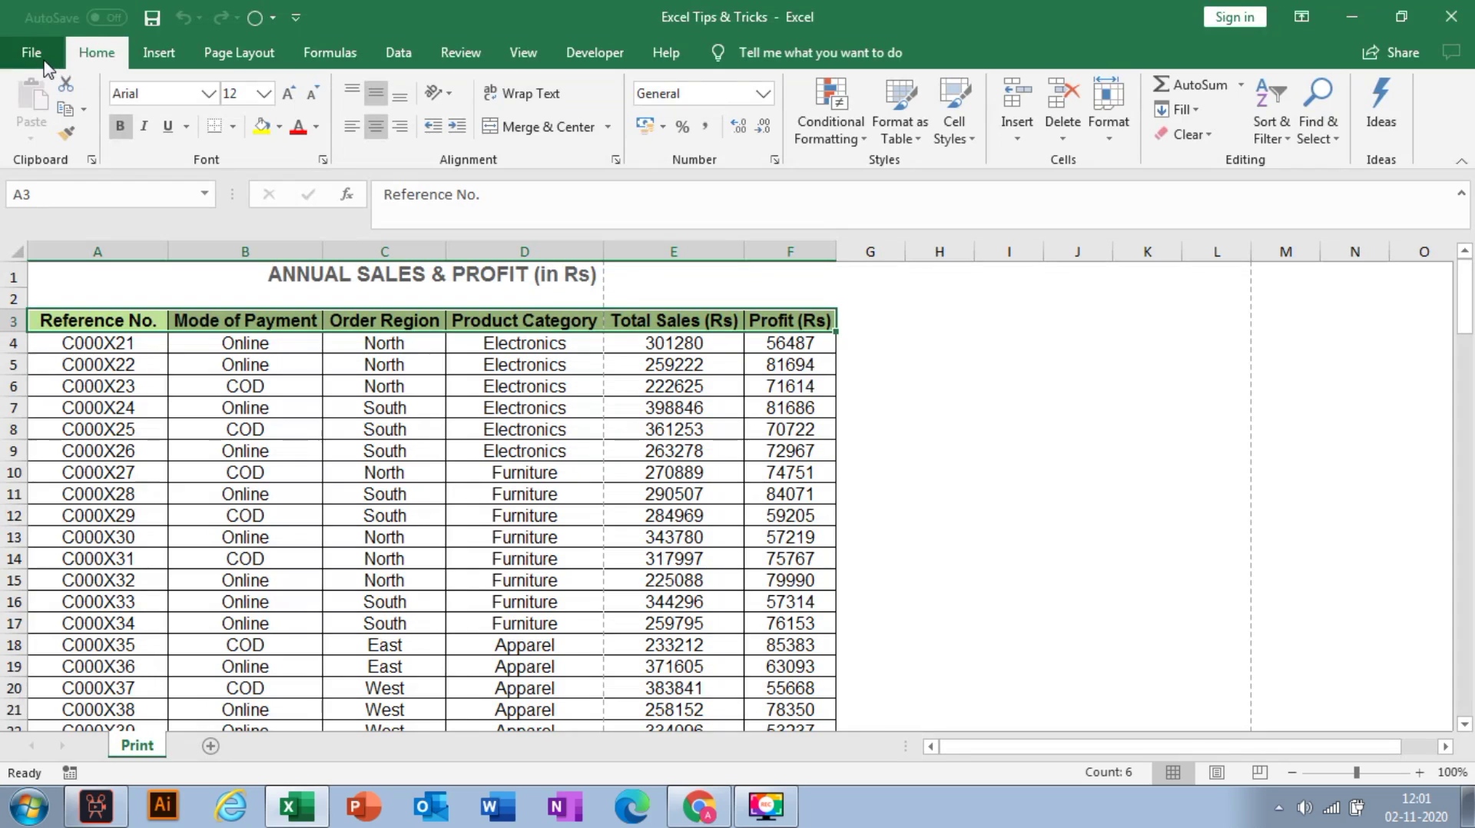
pyautogui.click(32, 52)
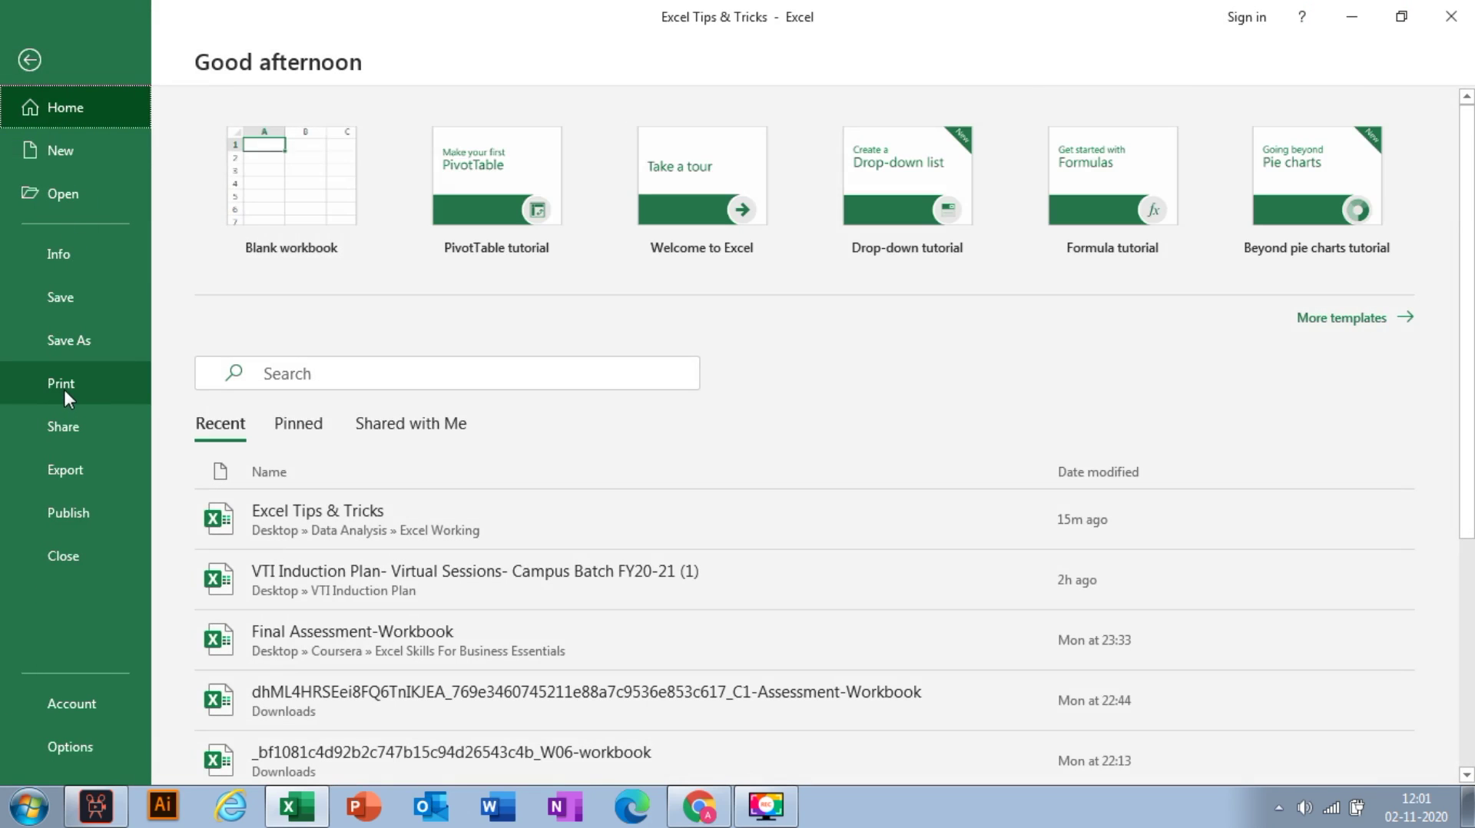
pyautogui.click(63, 386)
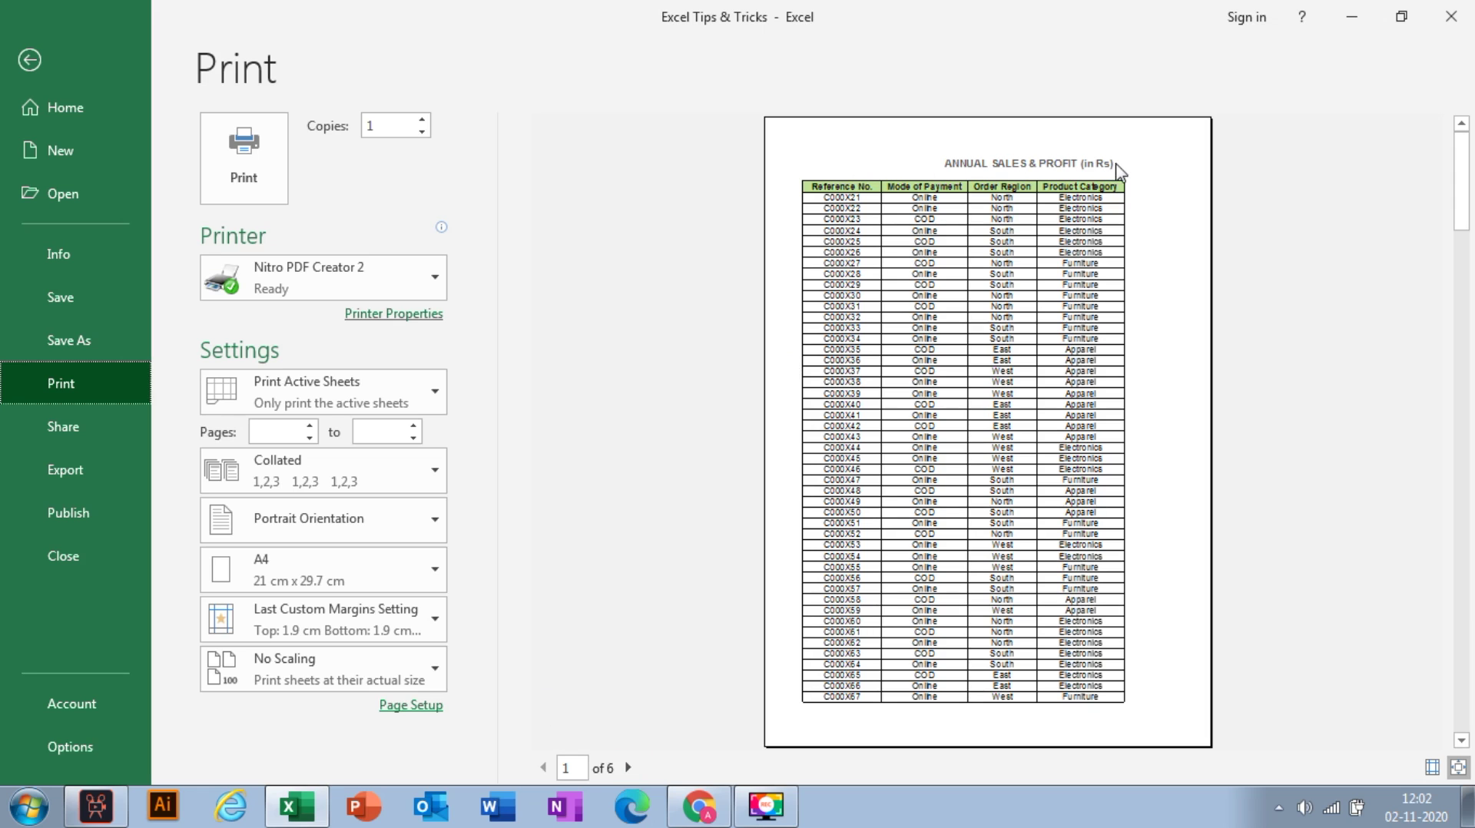
pyautogui.click(629, 767)
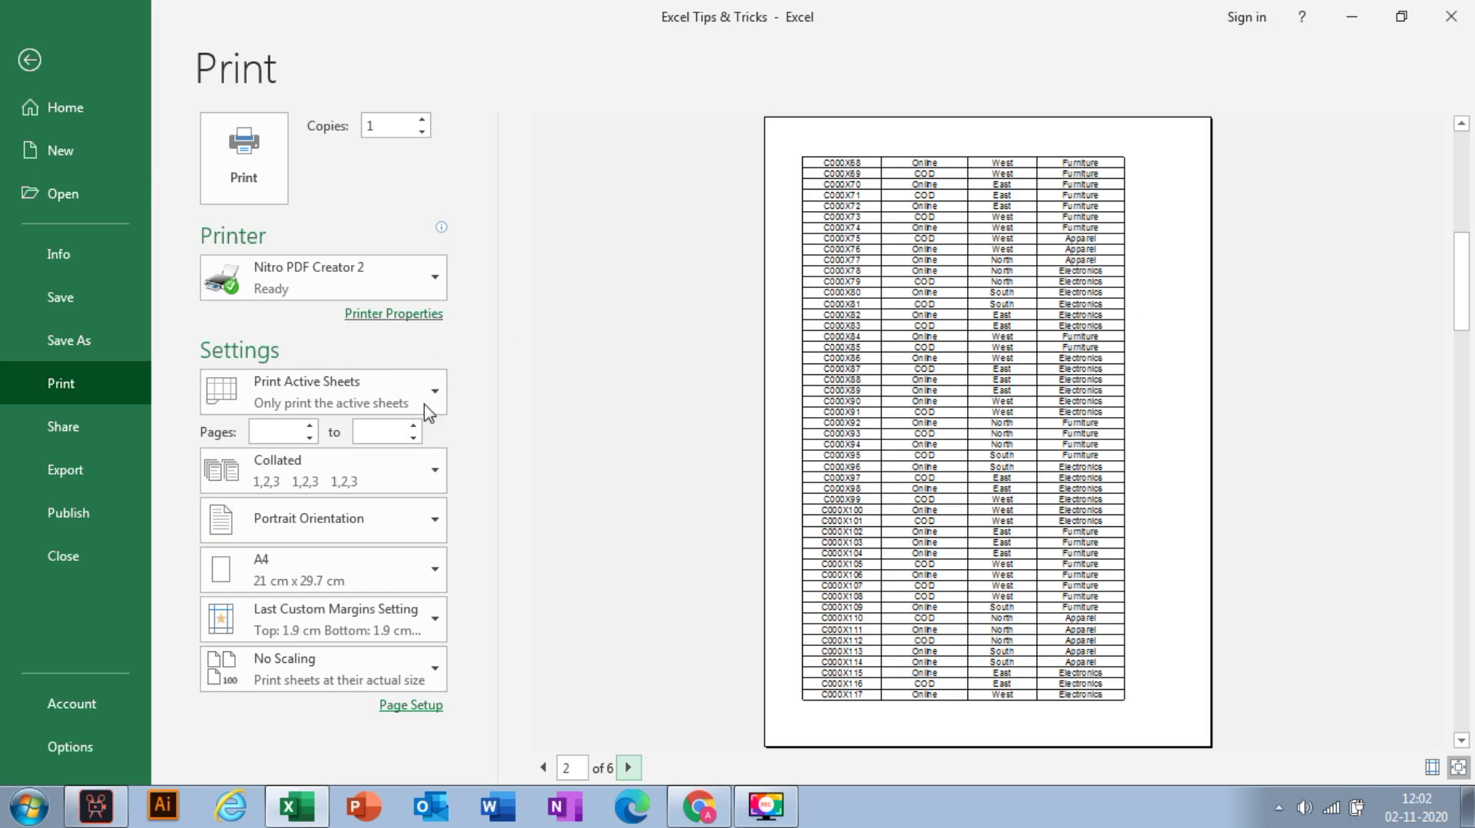
pyautogui.click(31, 60)
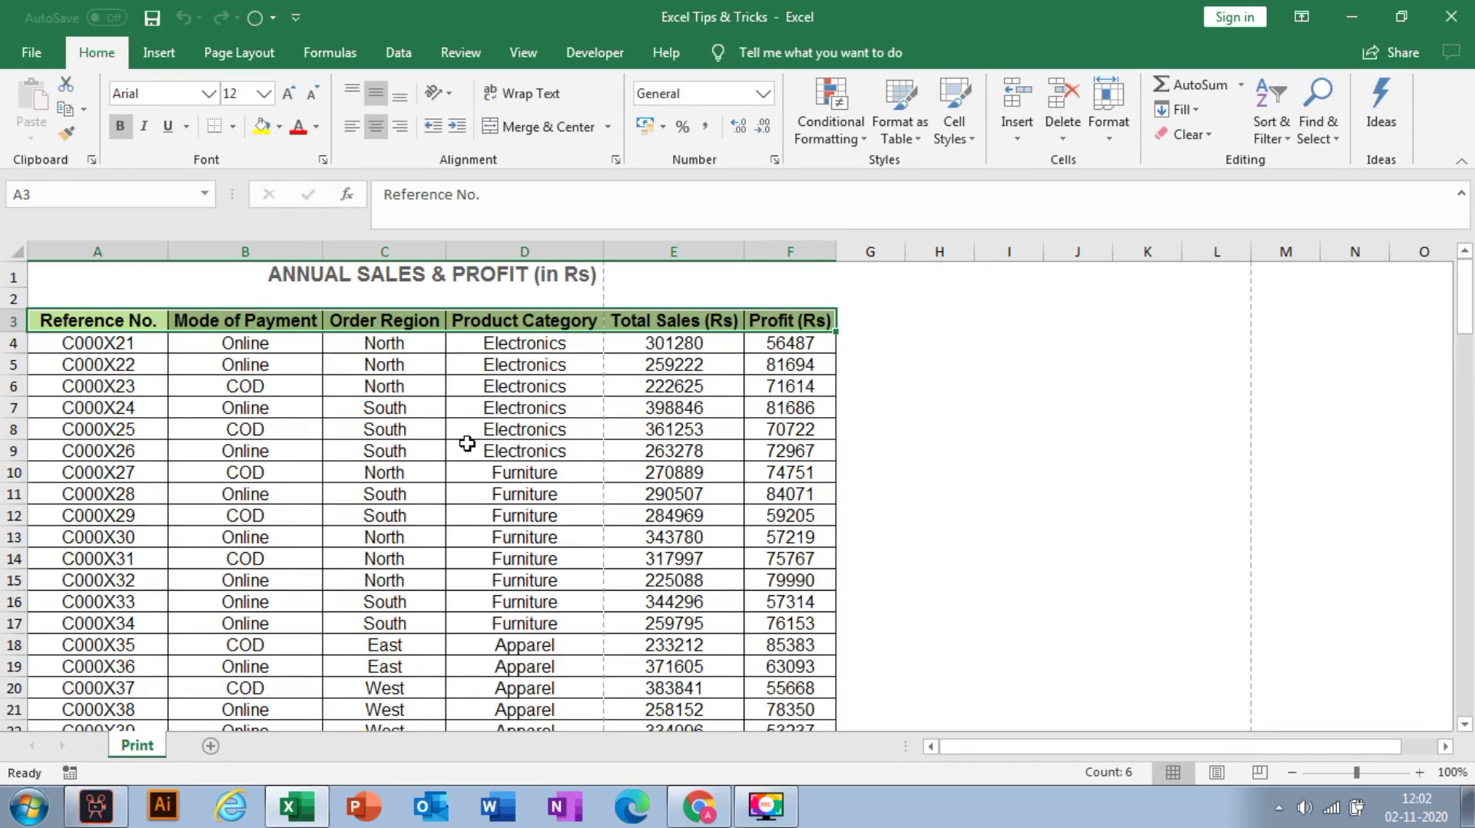
# - Examine the print options for which part of the workbook to print, leaving the setting as it is
pyautogui.hotkey('ctrl', 'p')
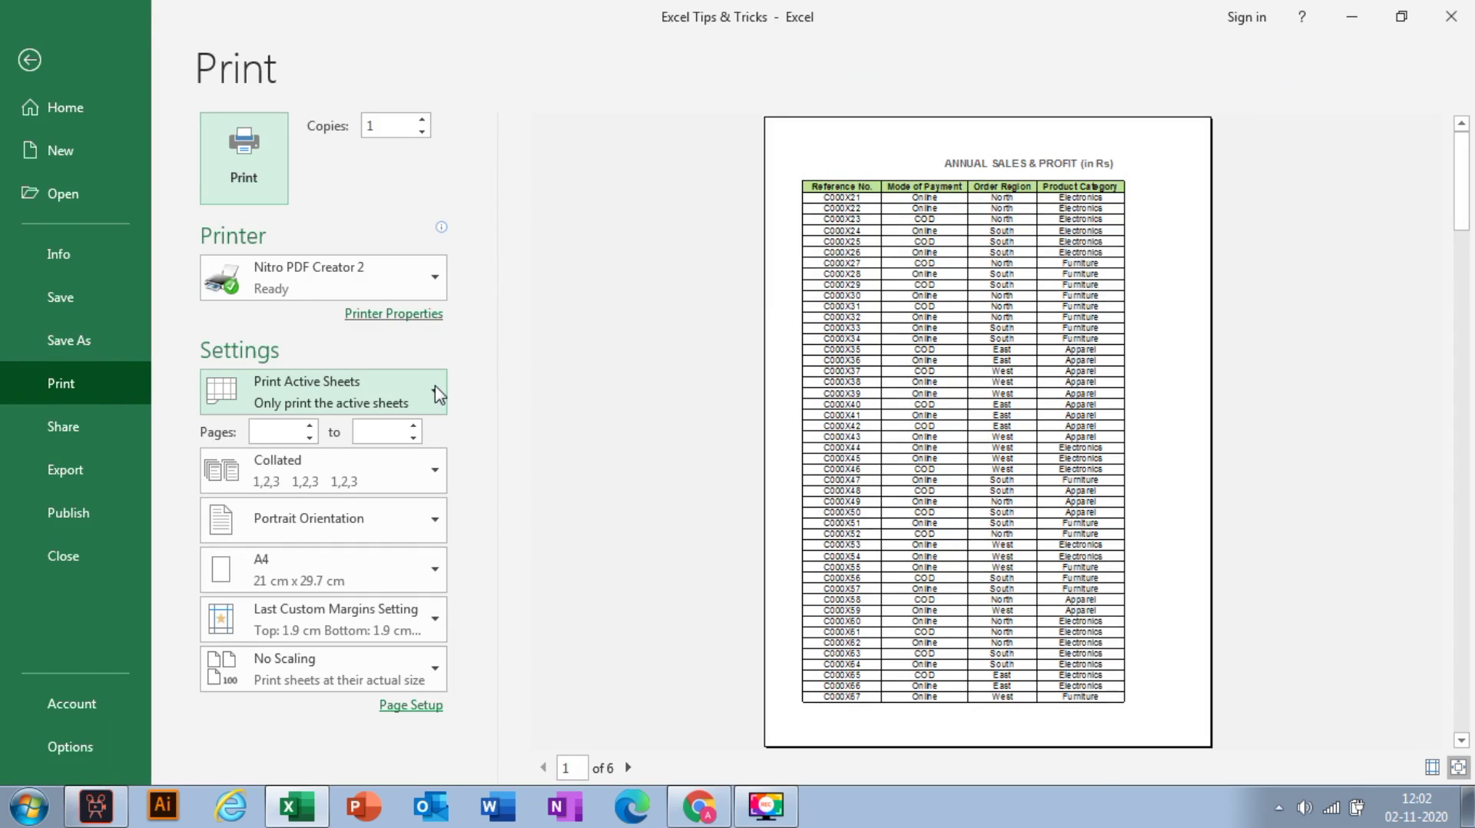
pyautogui.click(438, 394)
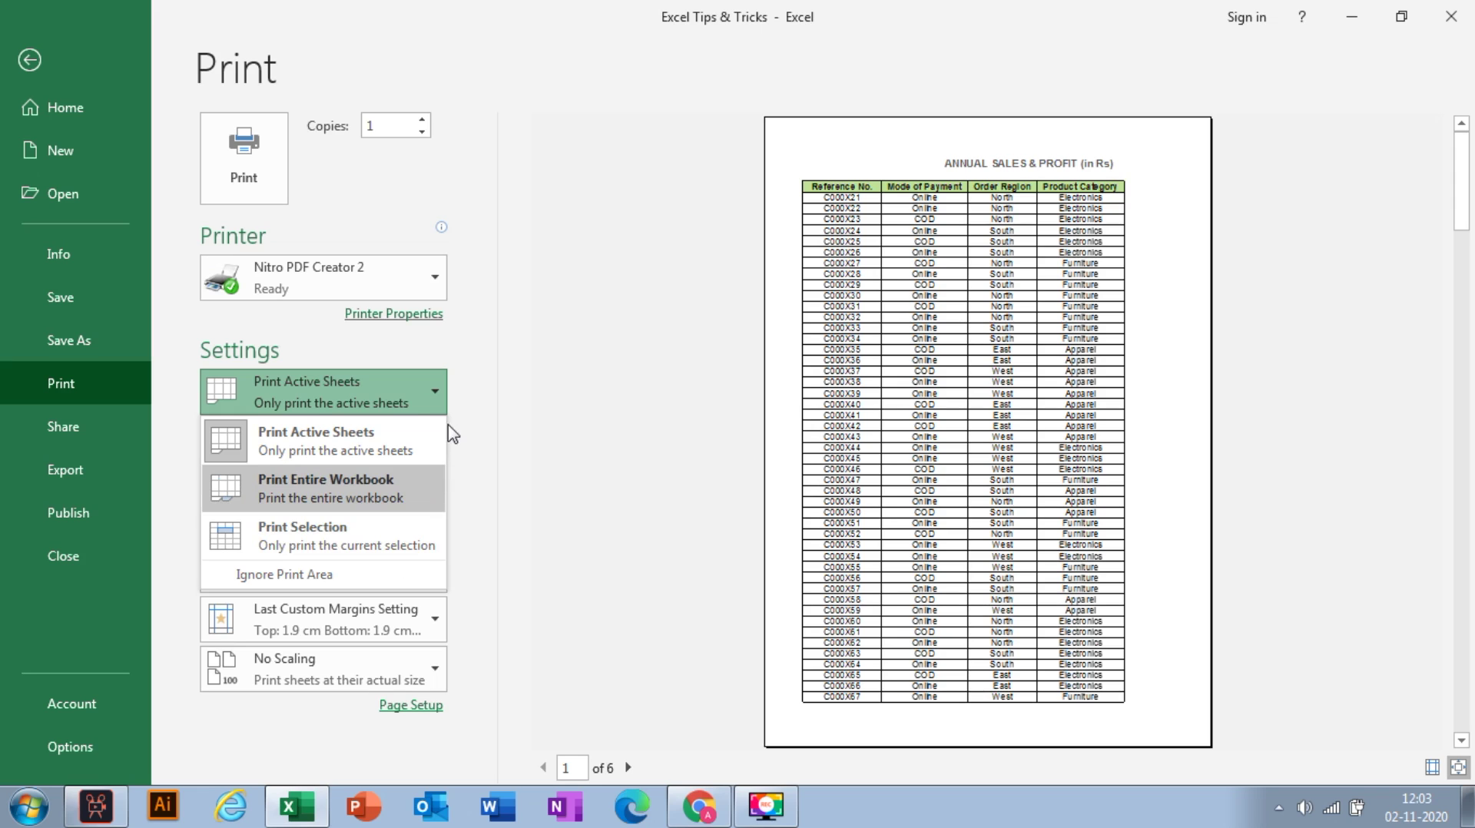
pyautogui.click(430, 390)
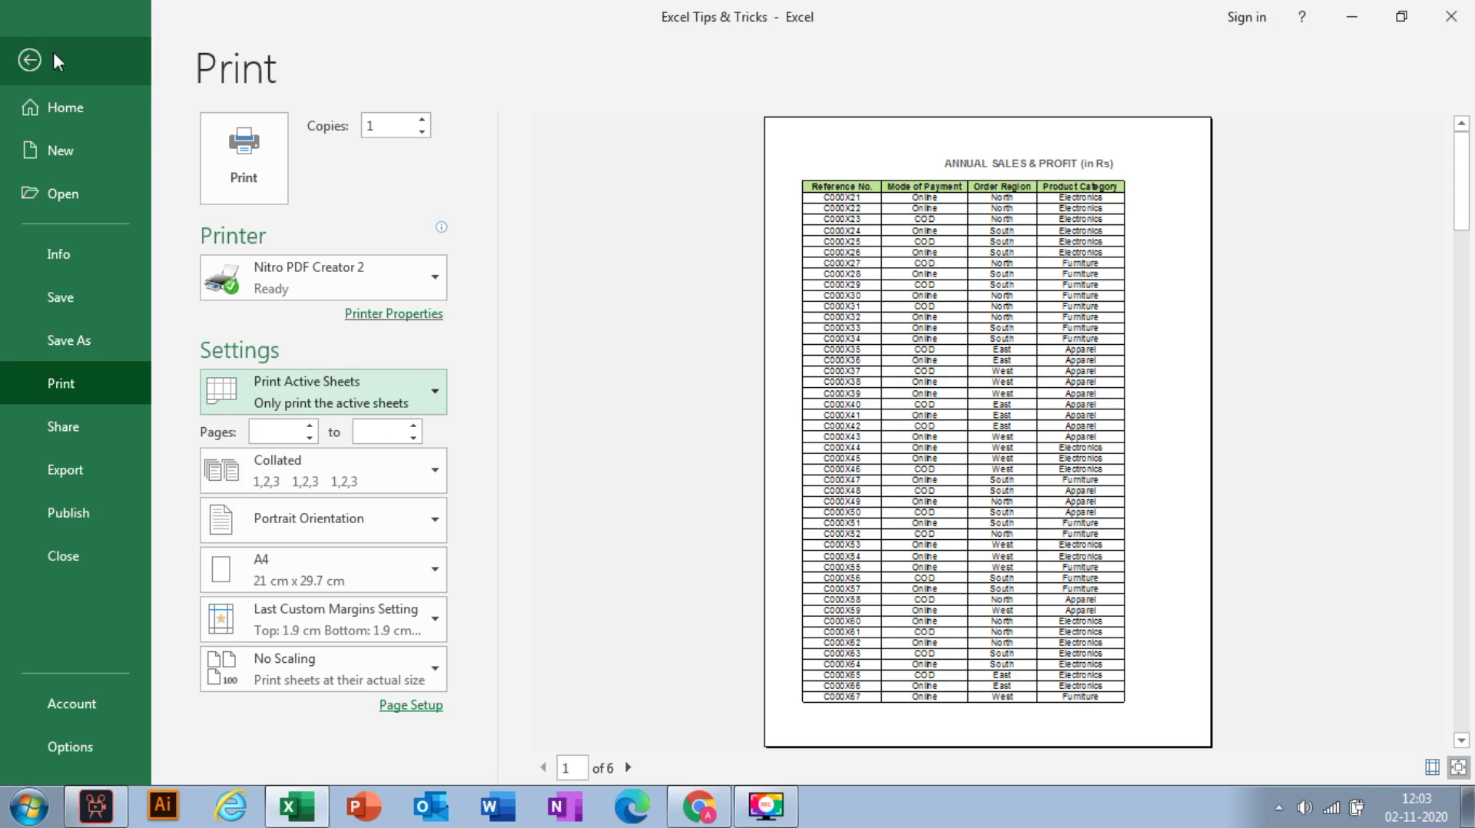
pyautogui.click(31, 60)
# - Select range A1:F15 with the title and header, limit printing to the selection, and preview both pages
pyautogui.moveTo(157, 274); pyautogui.dragTo(166, 599)
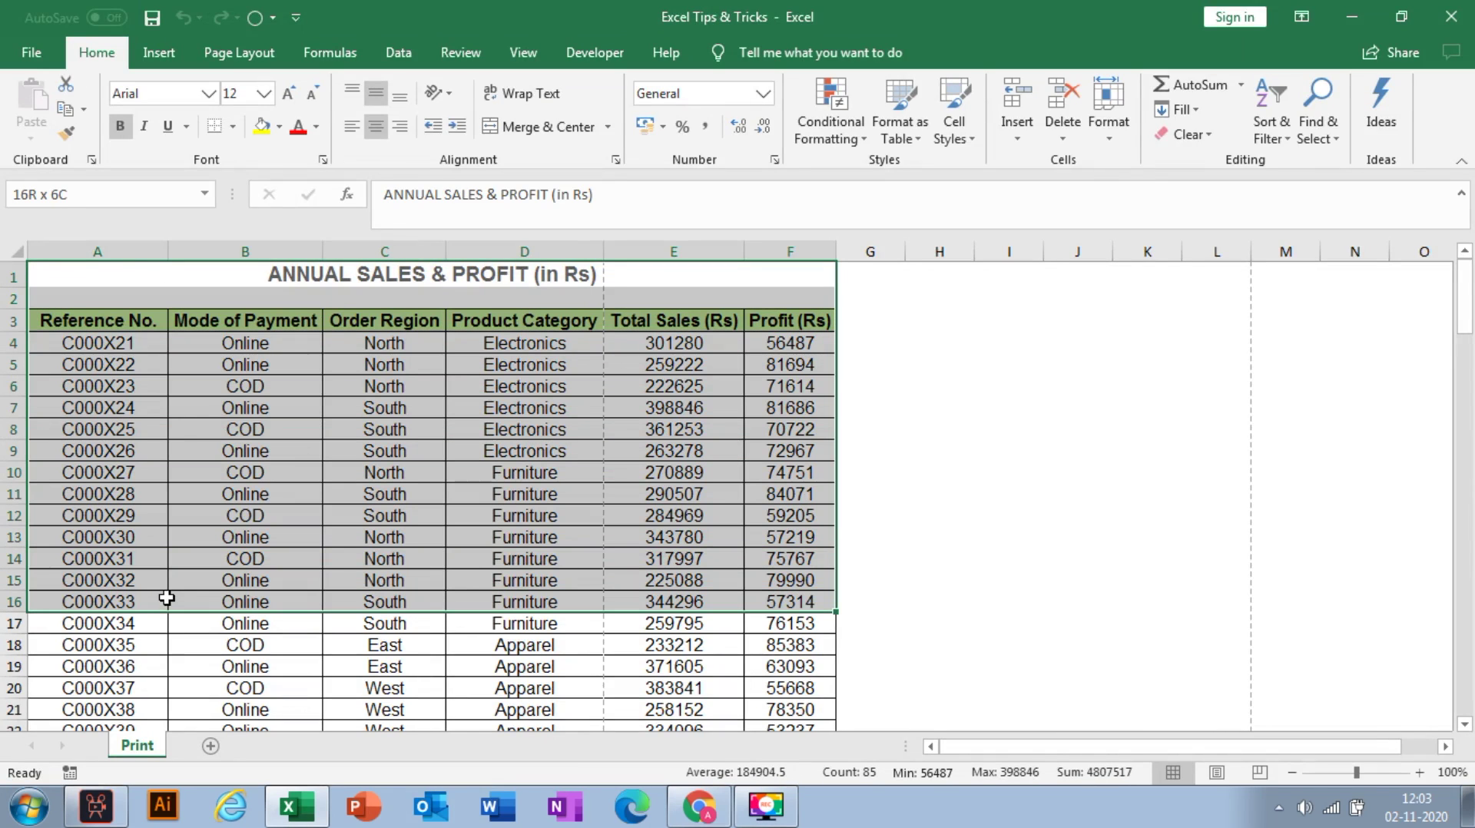
pyautogui.moveTo(113, 278); pyautogui.dragTo(108, 579)
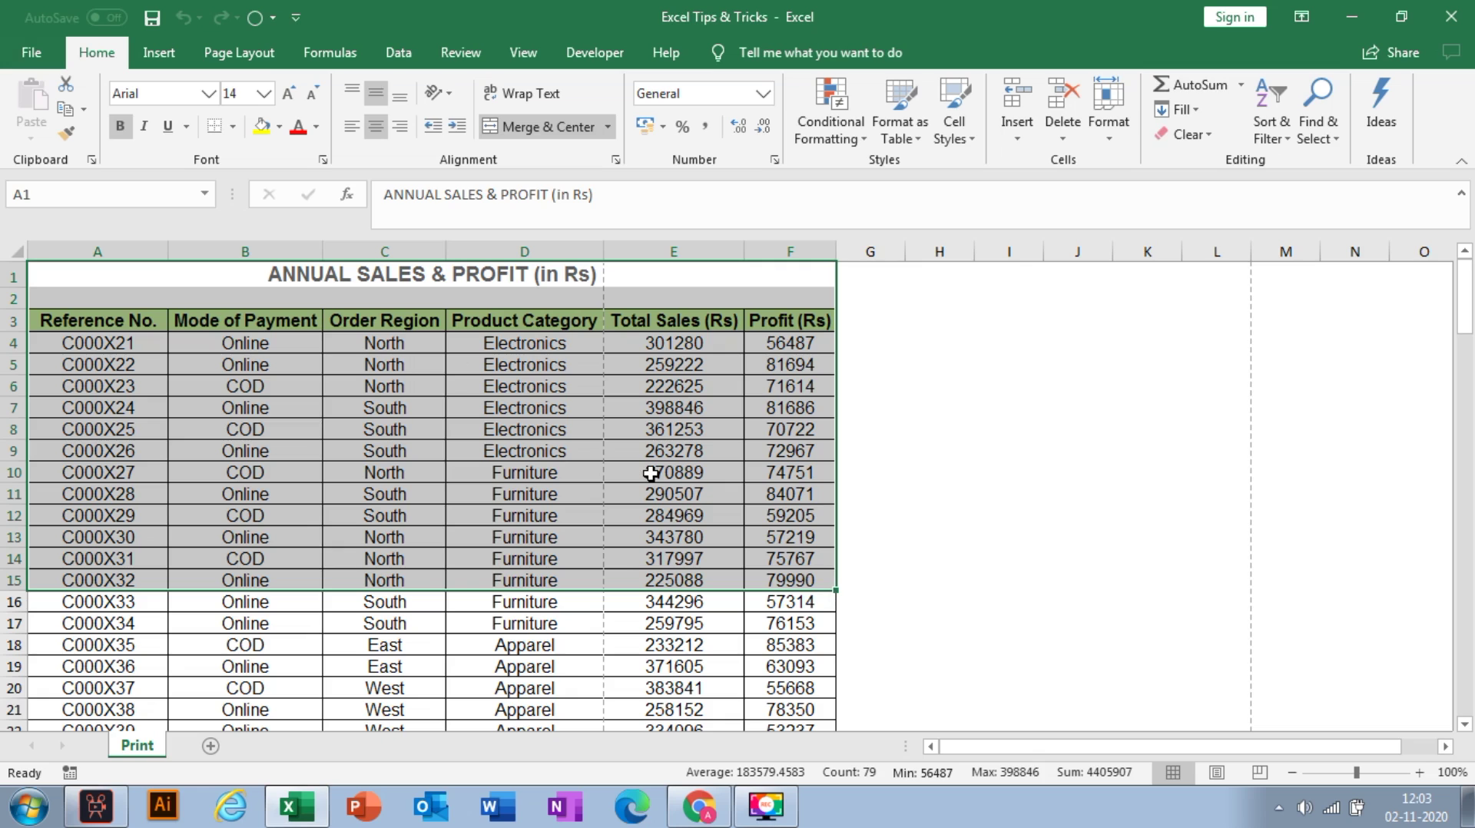
pyautogui.hotkey('ctrl', 'p')
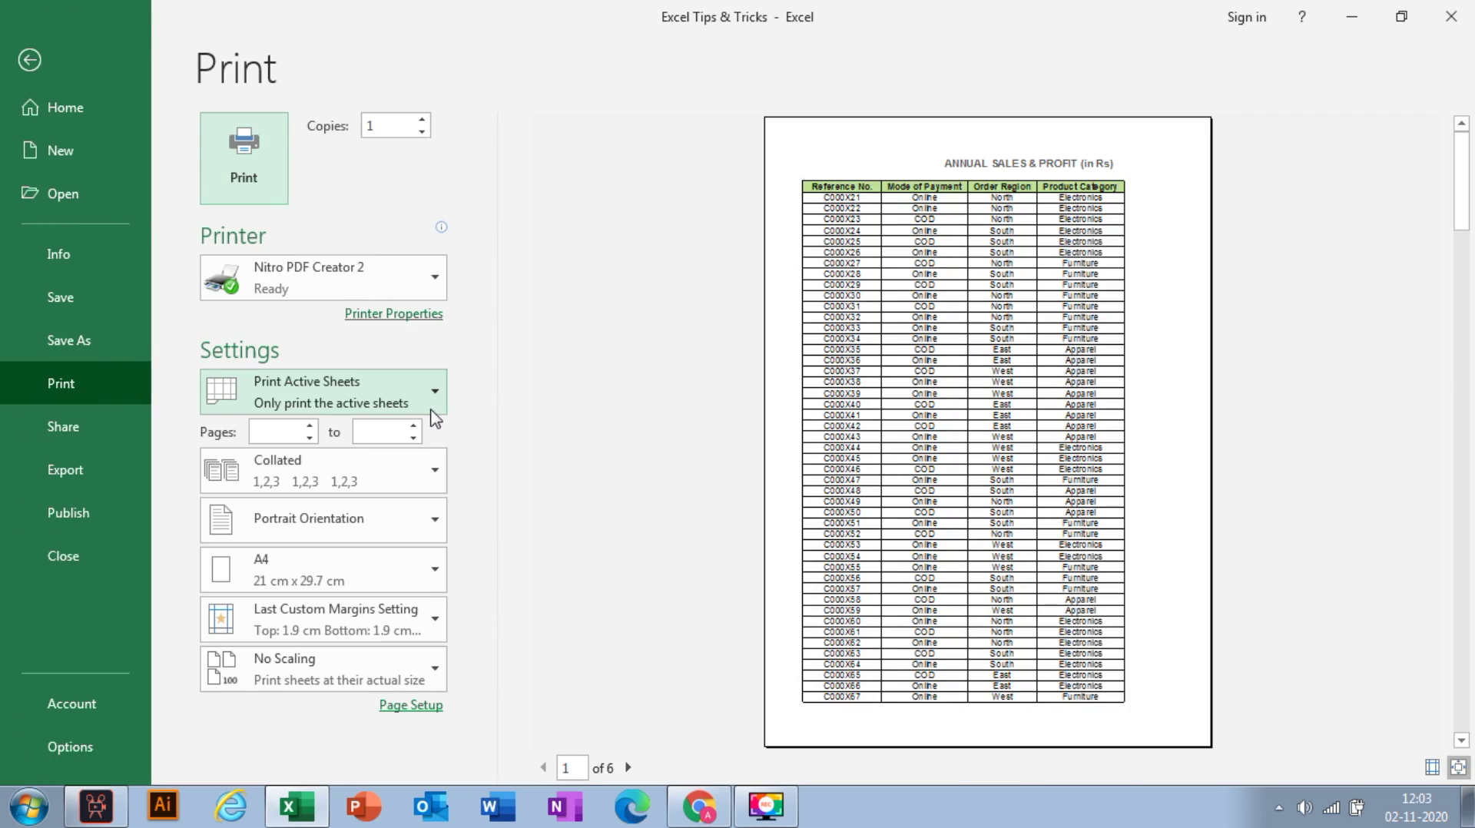
pyautogui.click(432, 393)
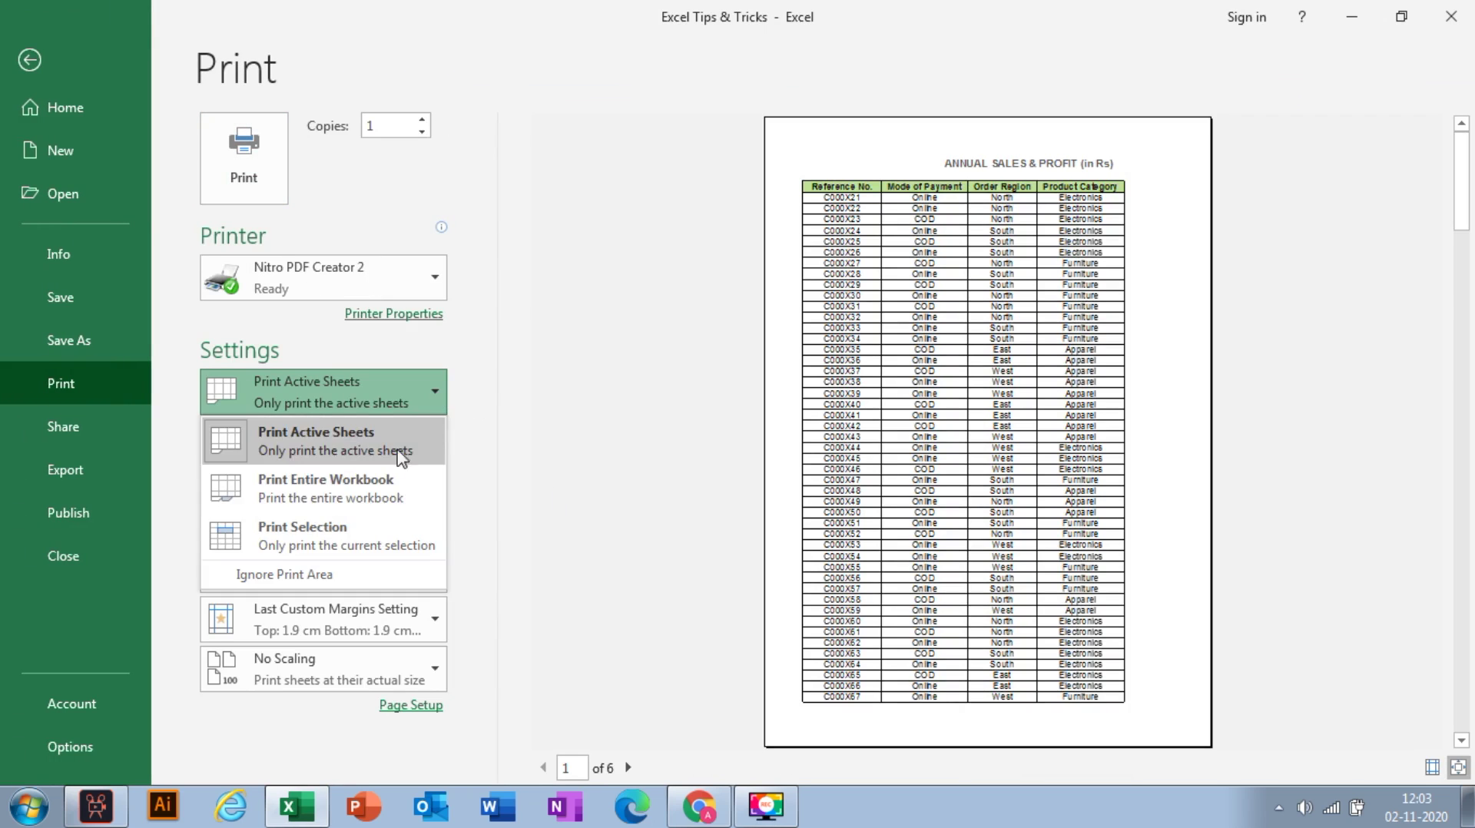
pyautogui.click(347, 527)
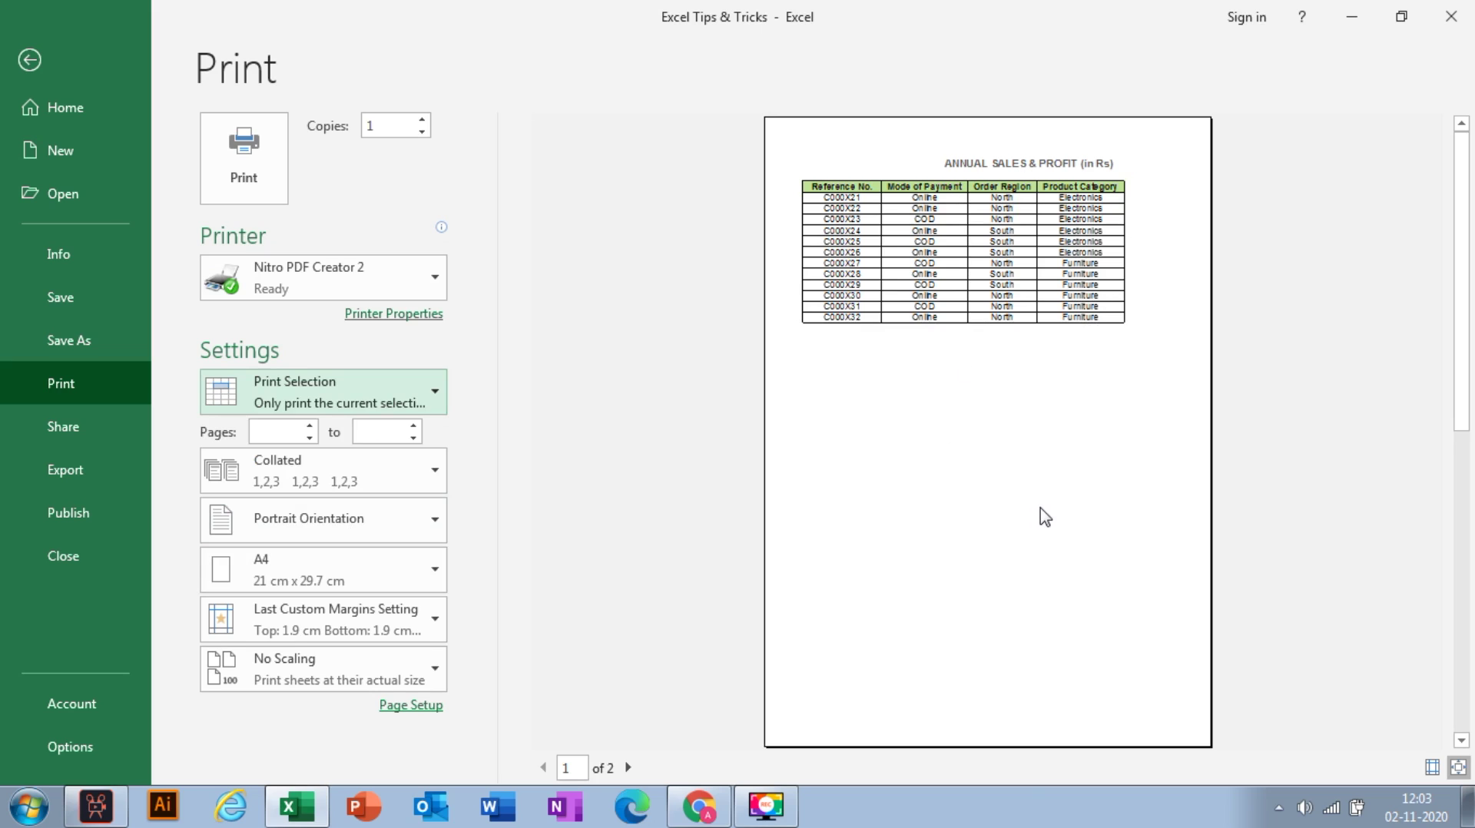
pyautogui.click(628, 767)
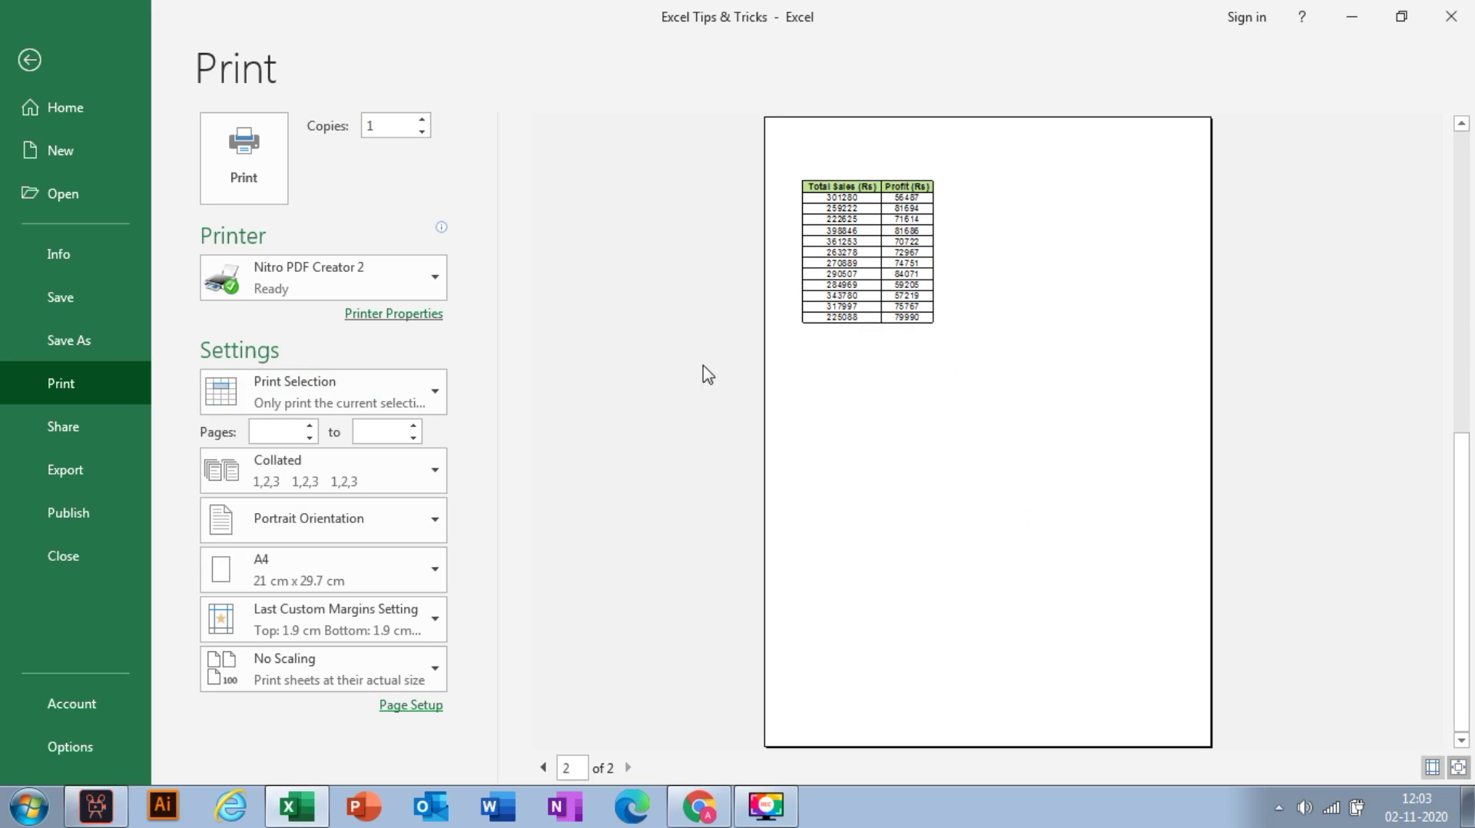
pyautogui.click(543, 768)
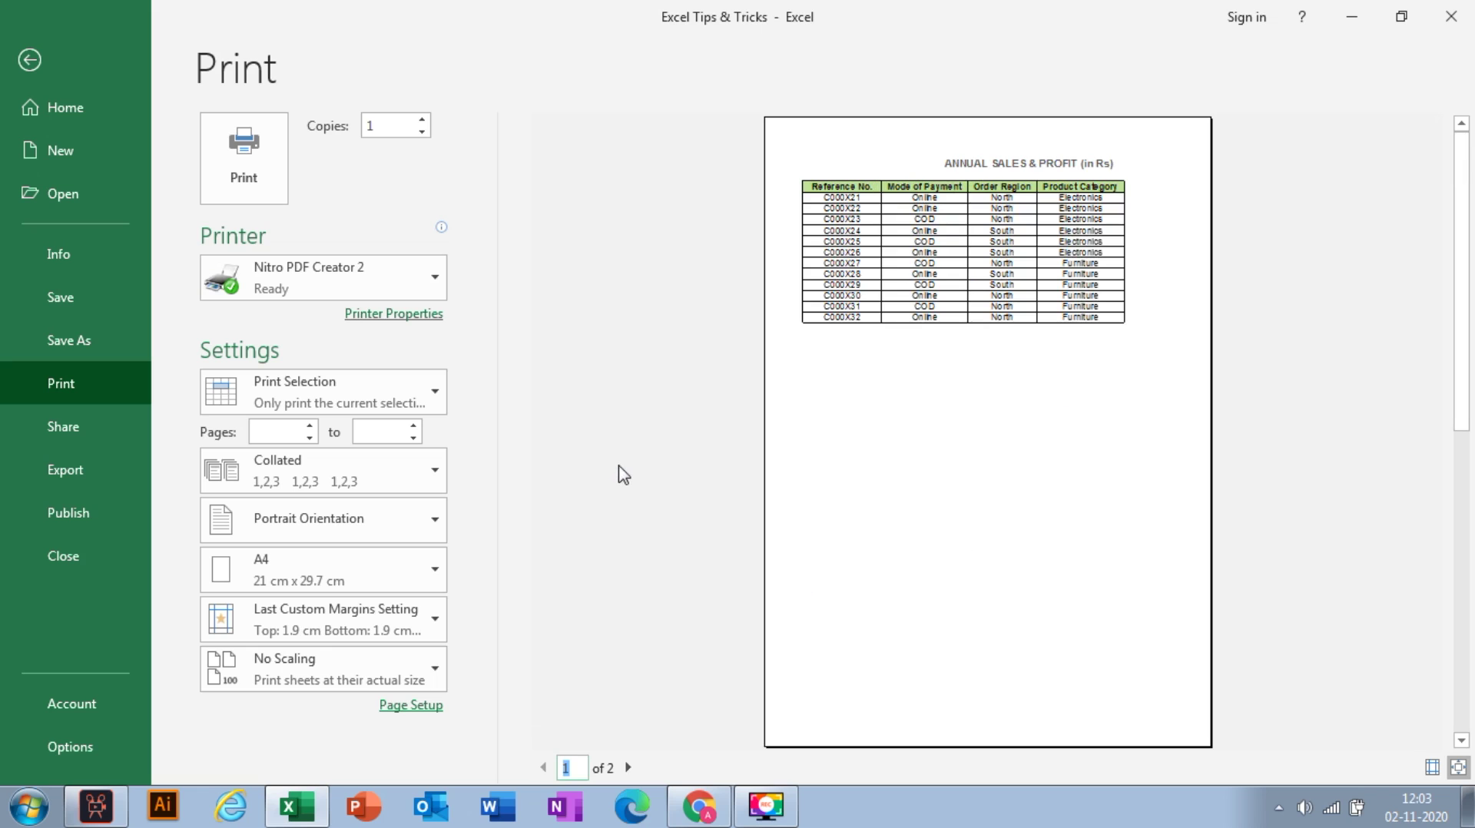
# - Set printing back to the active sheets in landscape orientation and compare the first two preview pages
pyautogui.click(427, 405)
pyautogui.click(381, 438)
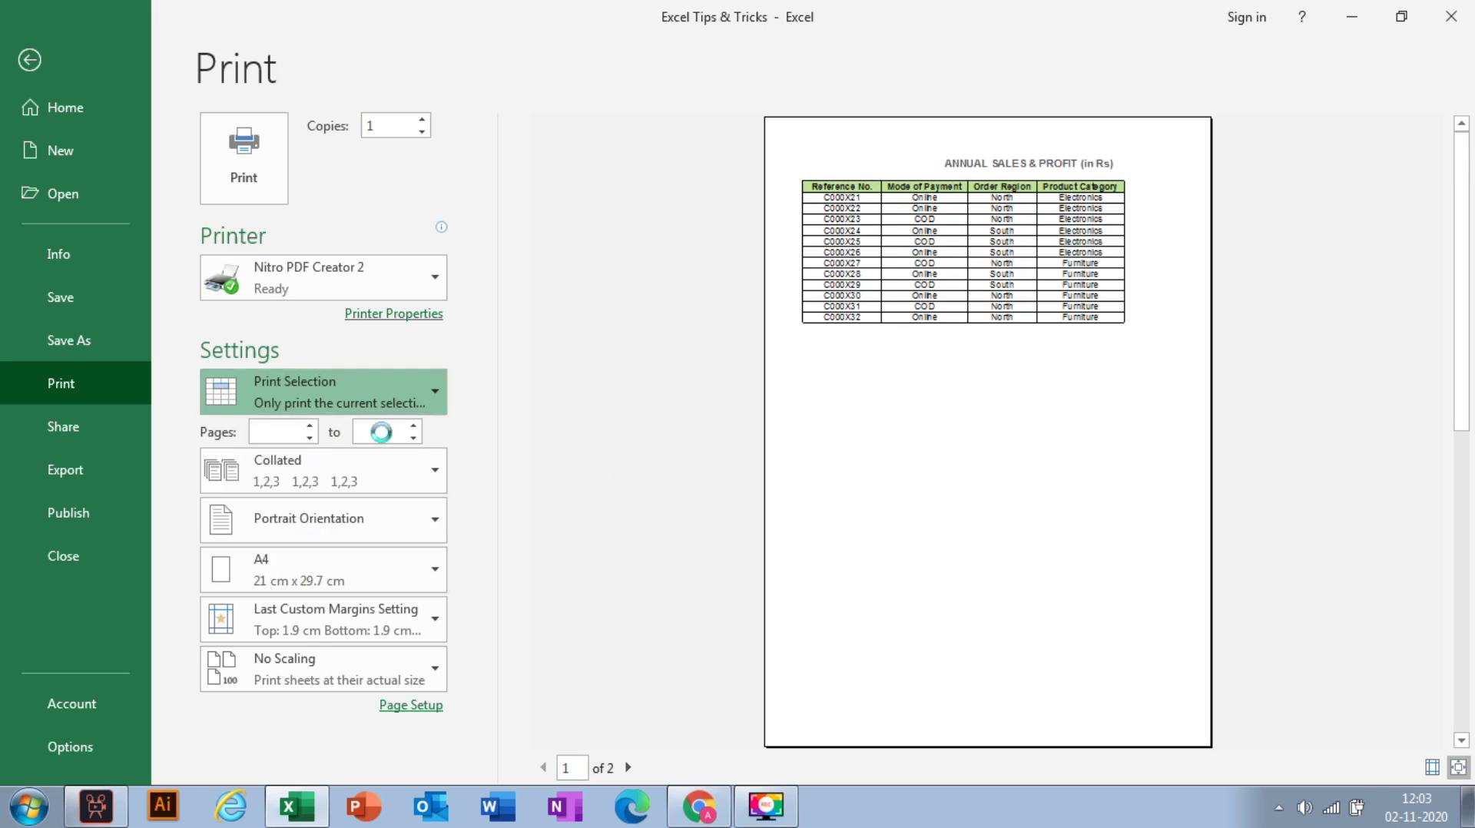
pyautogui.click(435, 521)
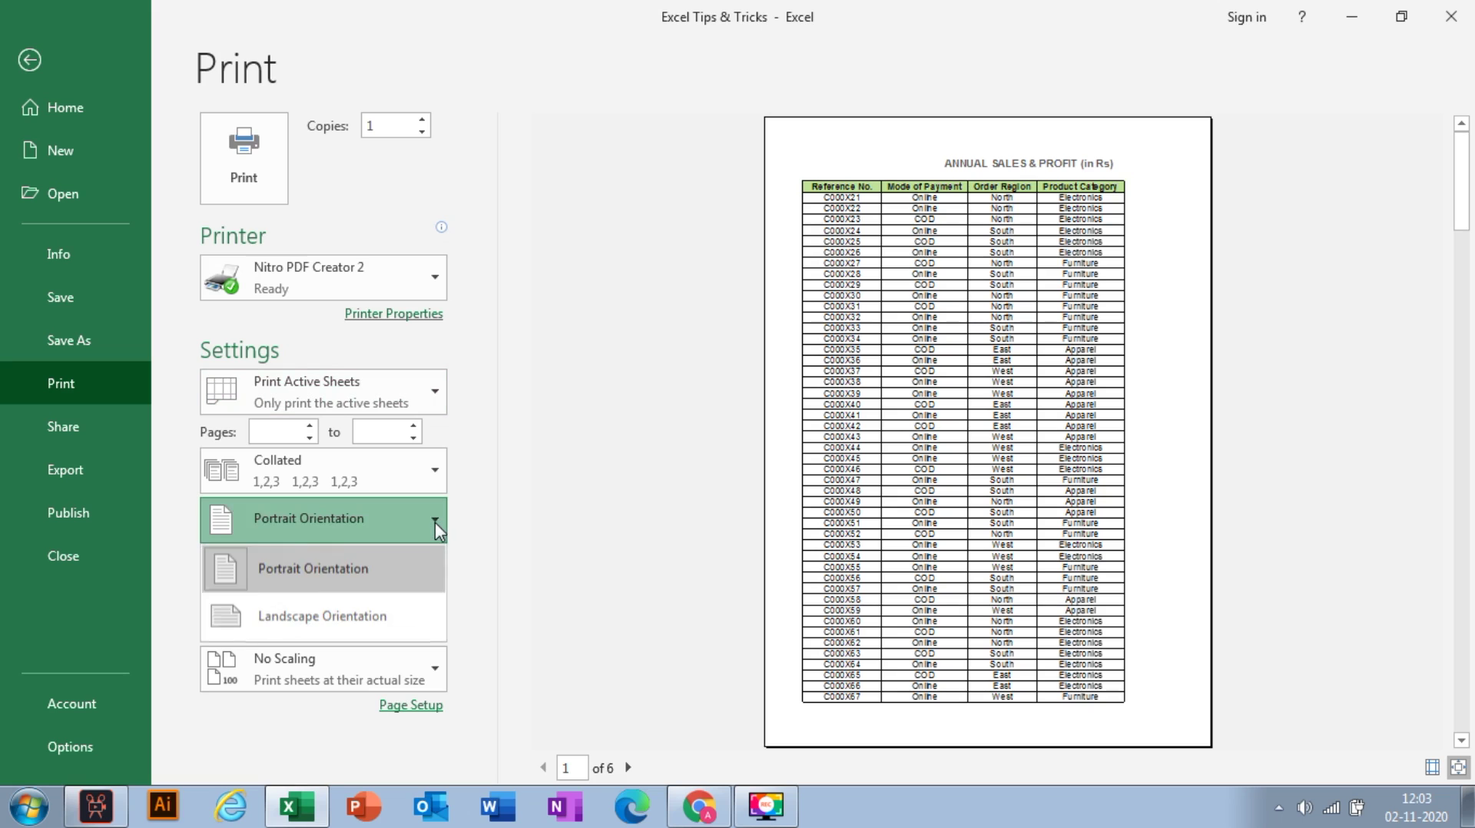
pyautogui.click(401, 614)
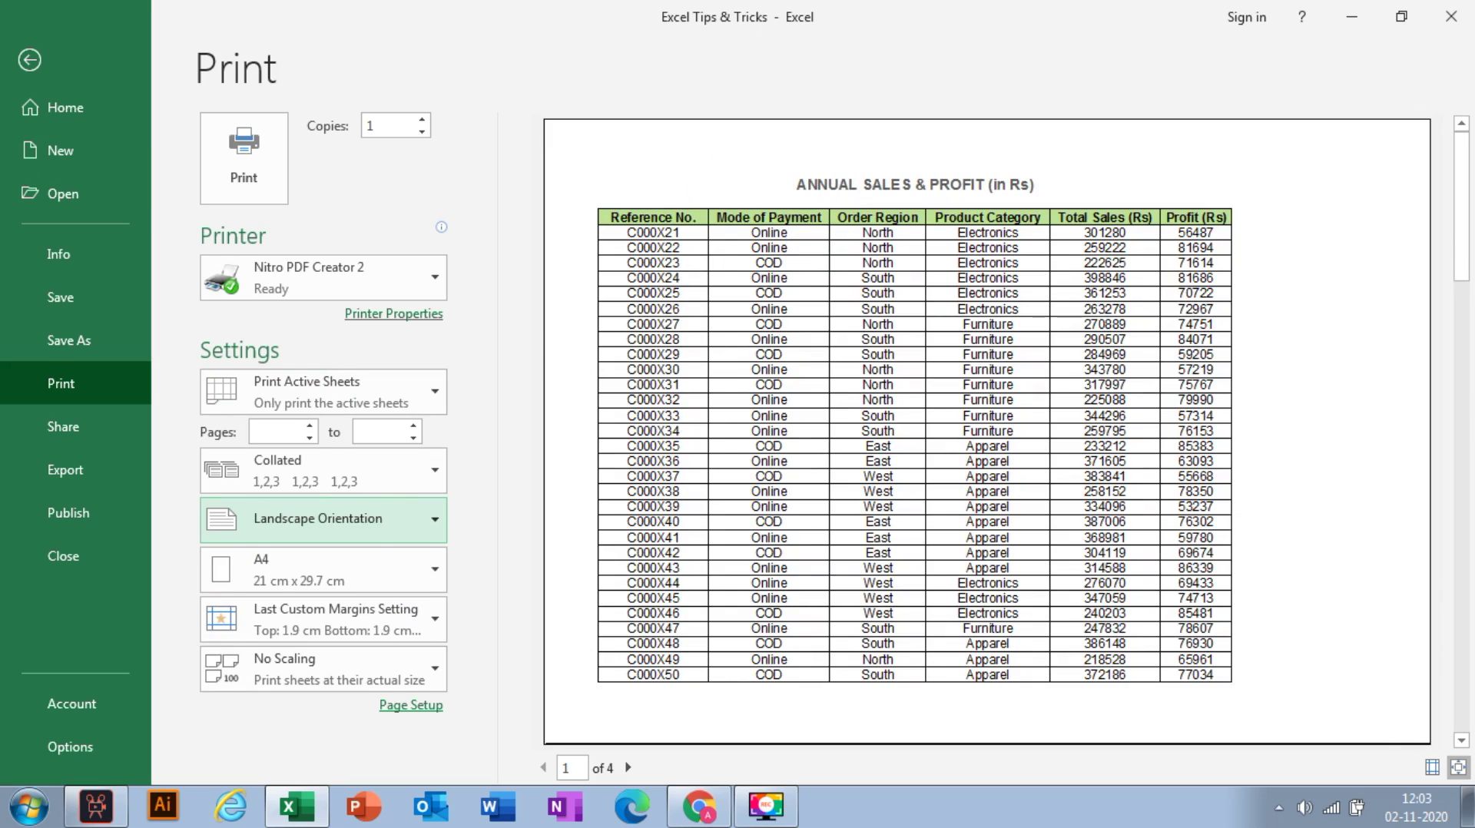
pyautogui.click(628, 768)
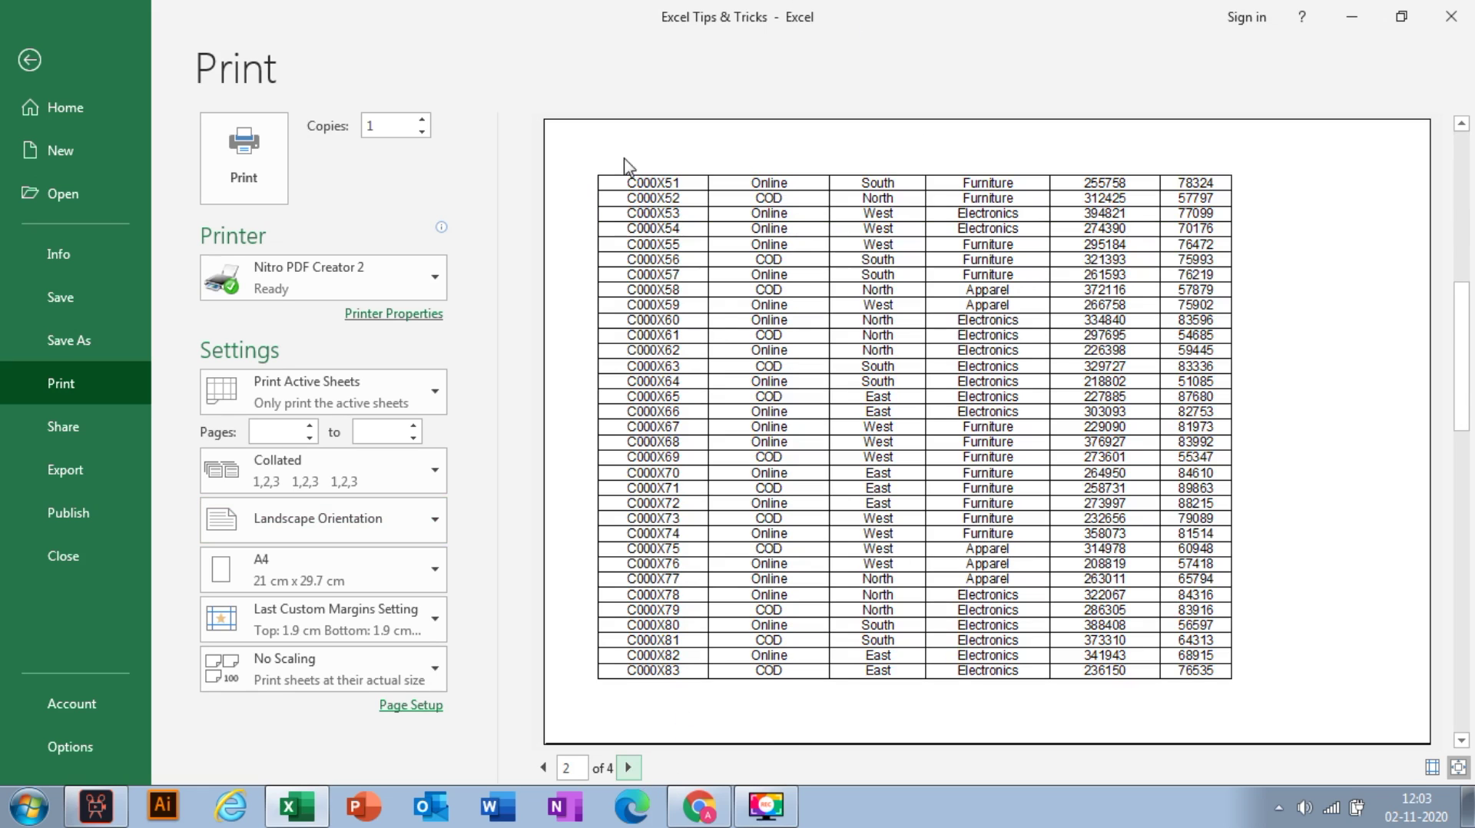
pyautogui.click(543, 767)
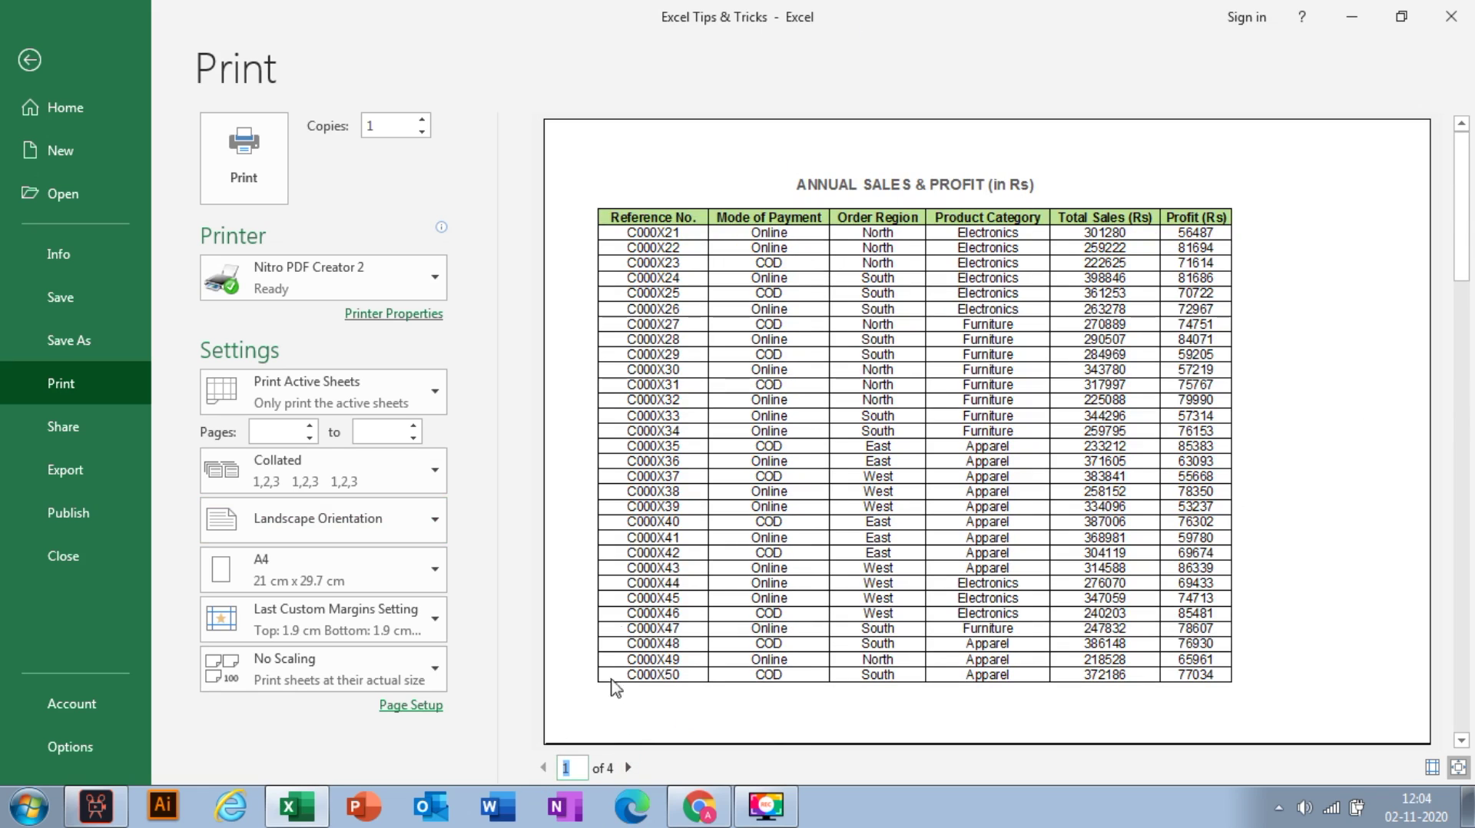
pyautogui.click(630, 770)
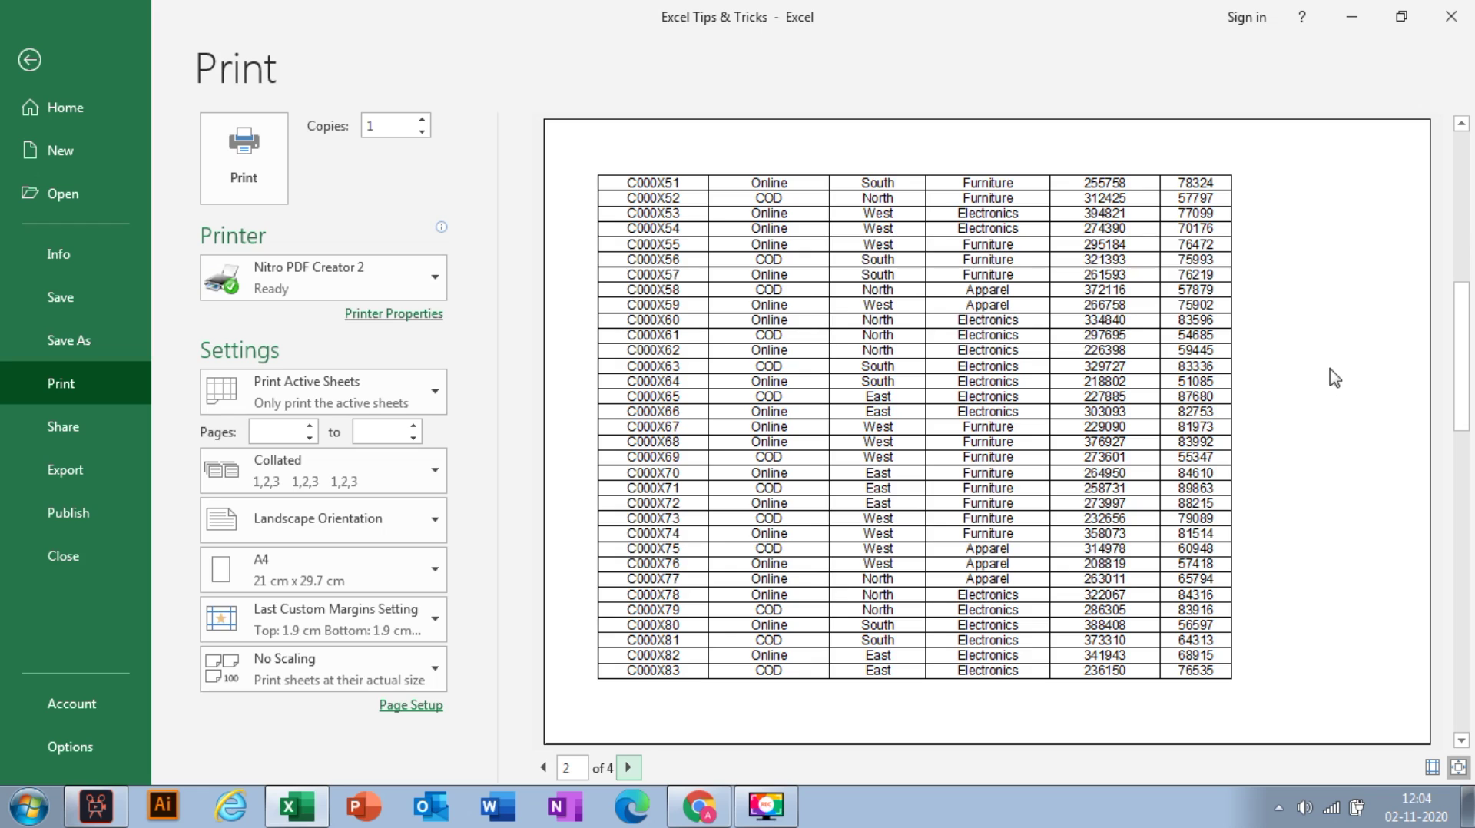
# - Return the printout to portrait orientation and apply the Normal margins preset
pyautogui.click(442, 530)
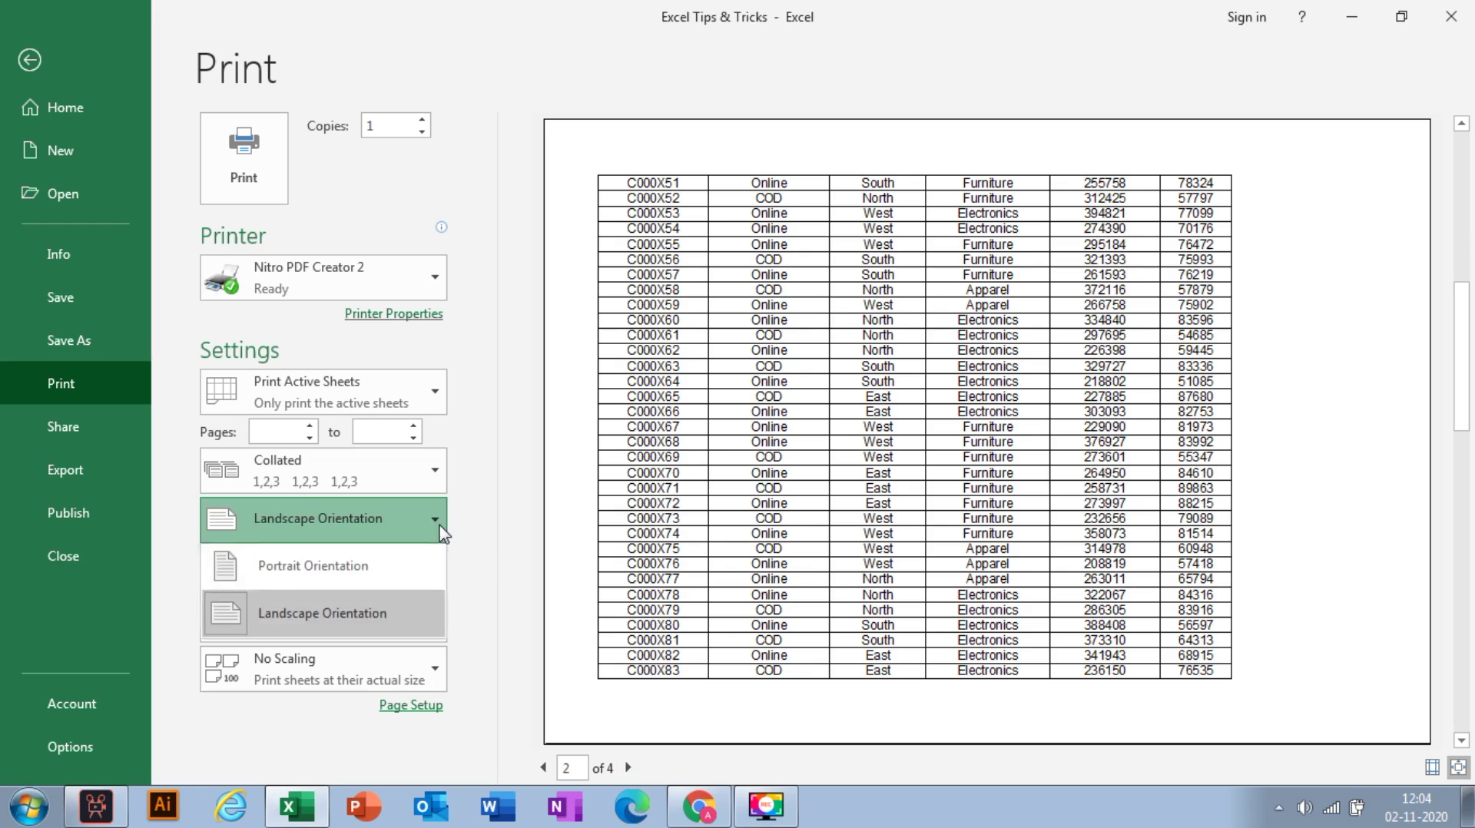
pyautogui.click(398, 564)
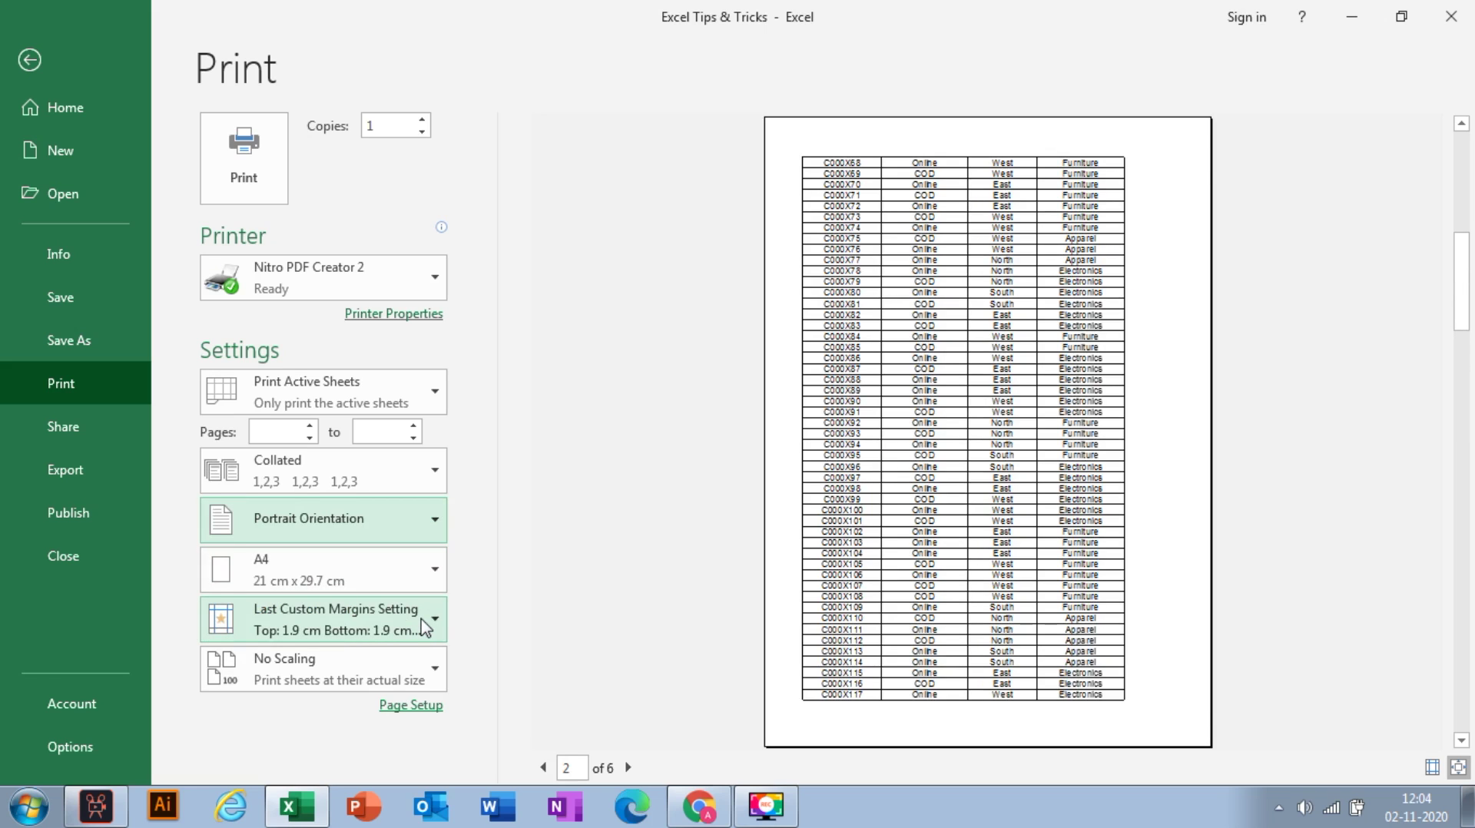
pyautogui.click(424, 626)
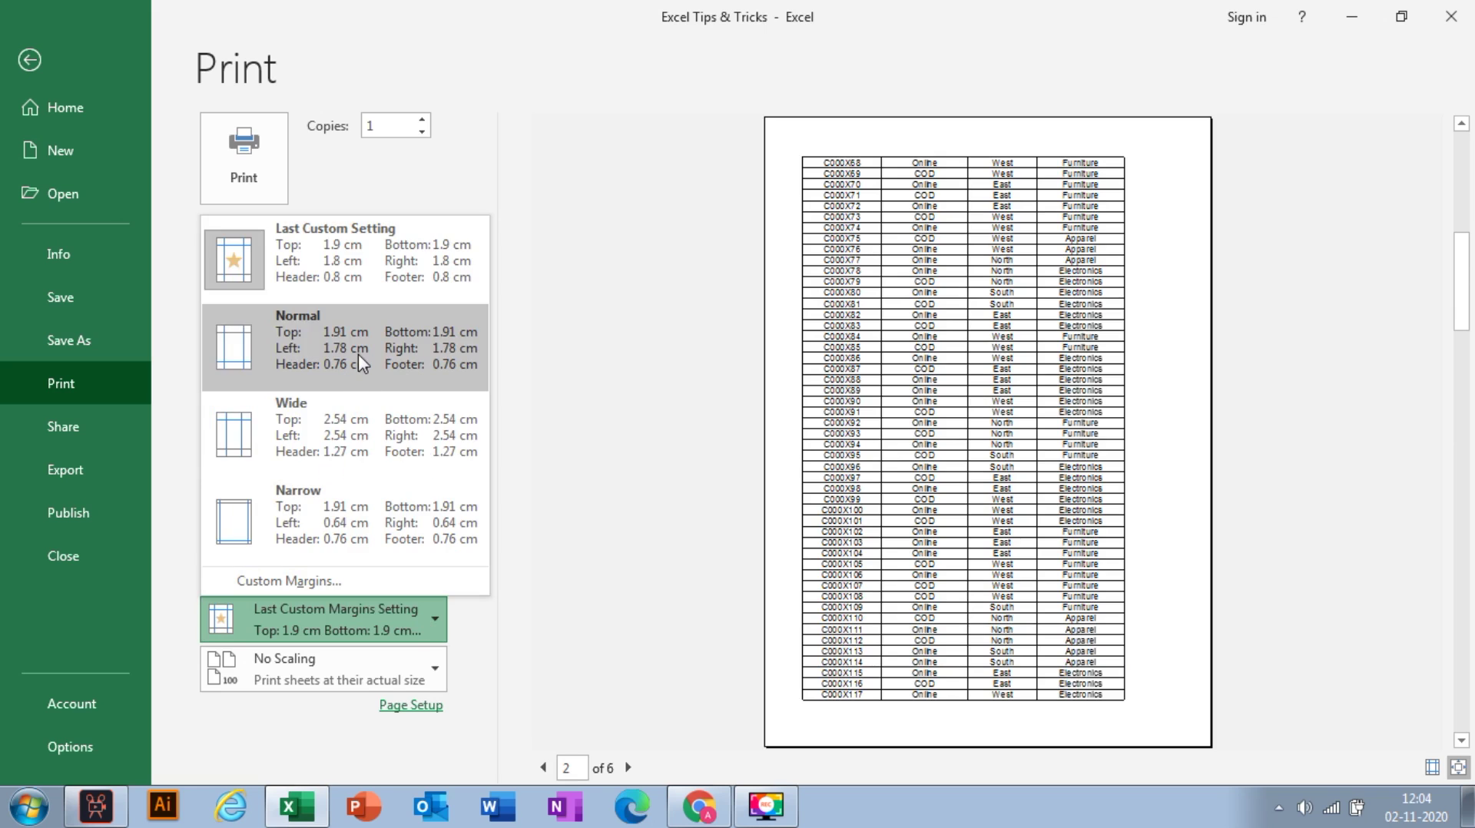
pyautogui.click(358, 353)
# - Center the printed table horizontally on the page through the custom margin settings
pyautogui.click(427, 619)
pyautogui.click(314, 578)
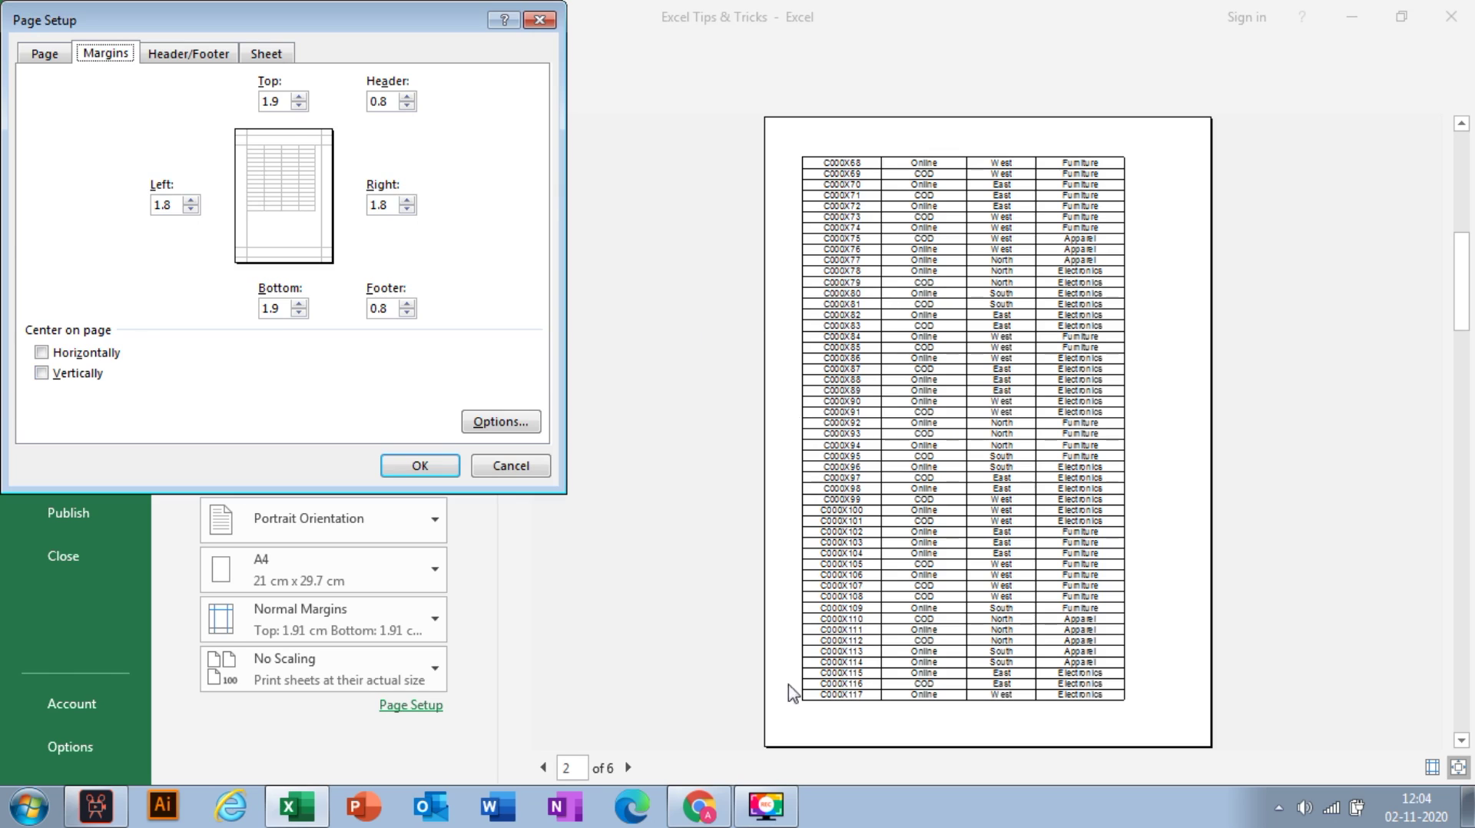
pyautogui.click(42, 353)
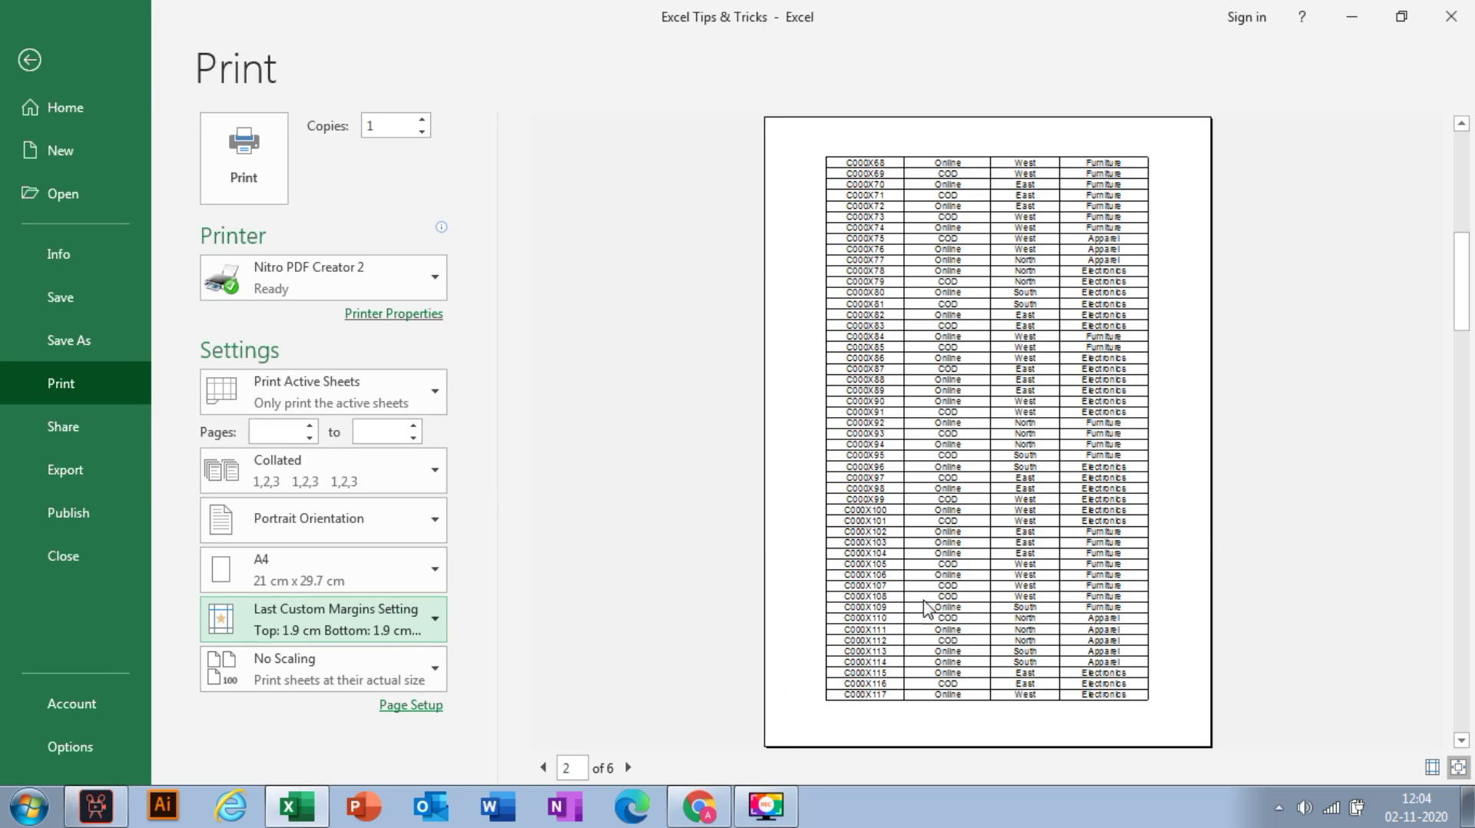
# - Turn off horizontal centering in the custom margins and return to the worksheet
pyautogui.click(428, 623)
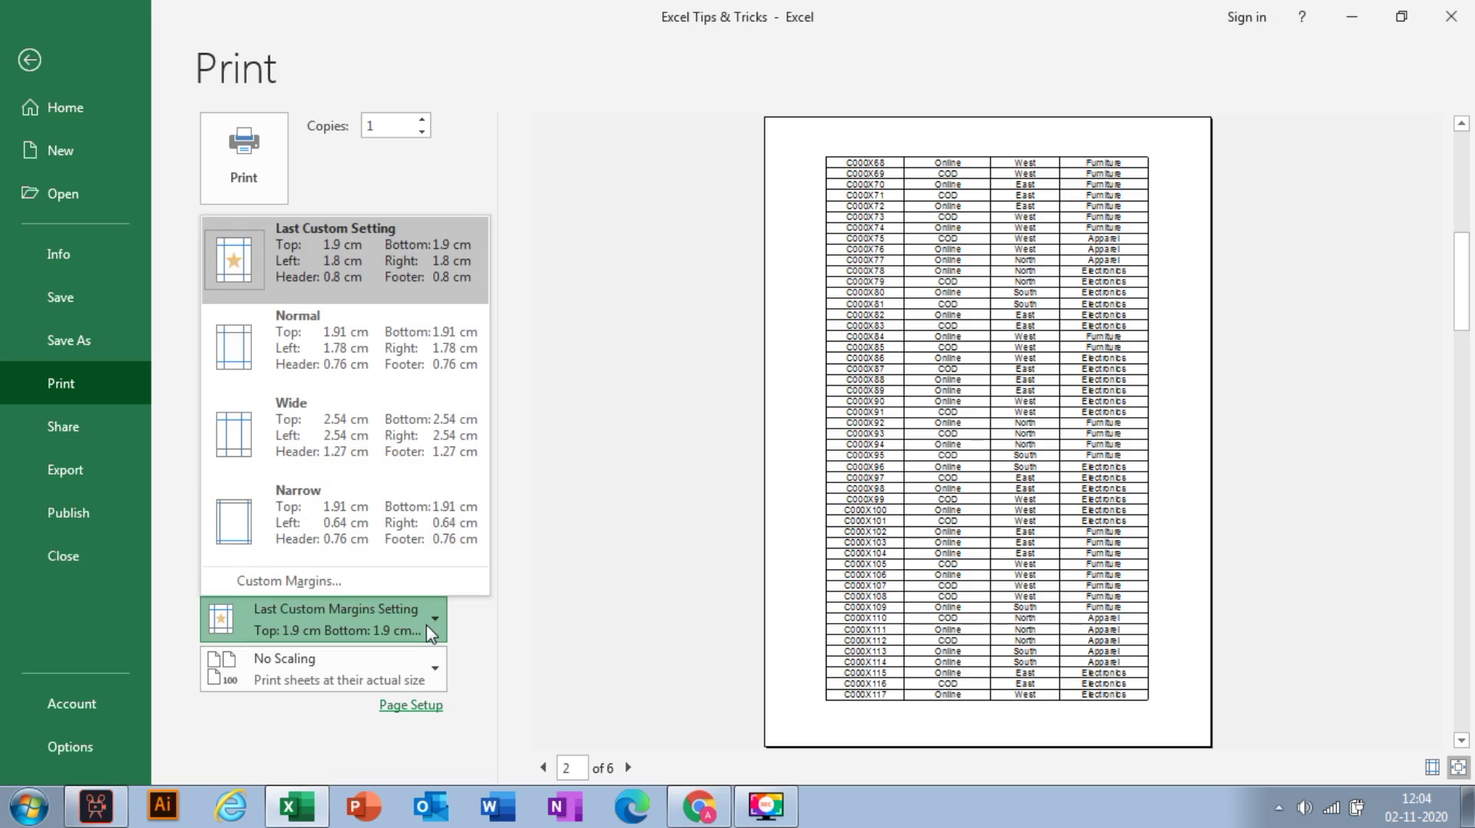
pyautogui.click(328, 584)
pyautogui.click(42, 353)
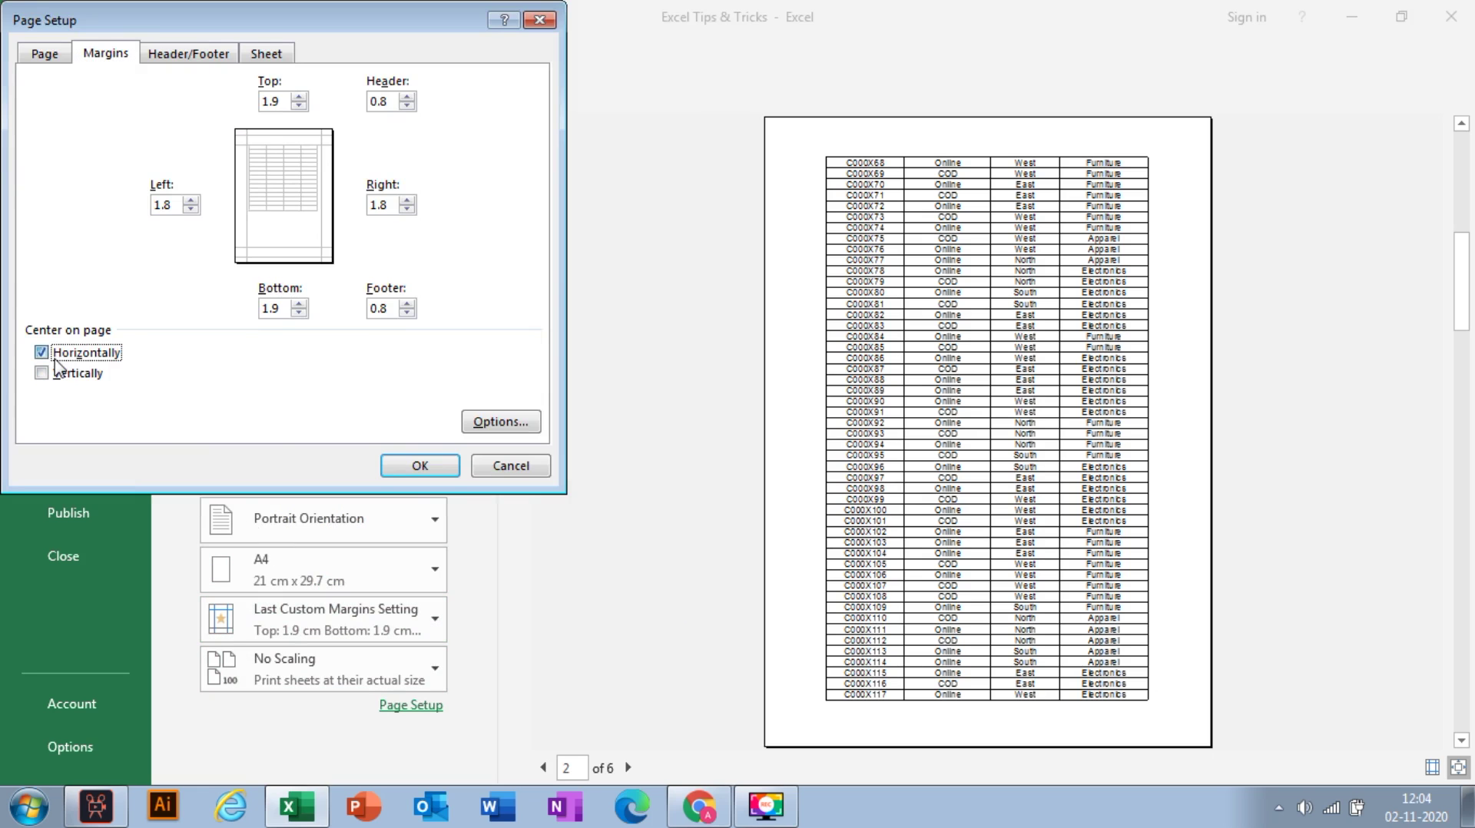
pyautogui.click(440, 472)
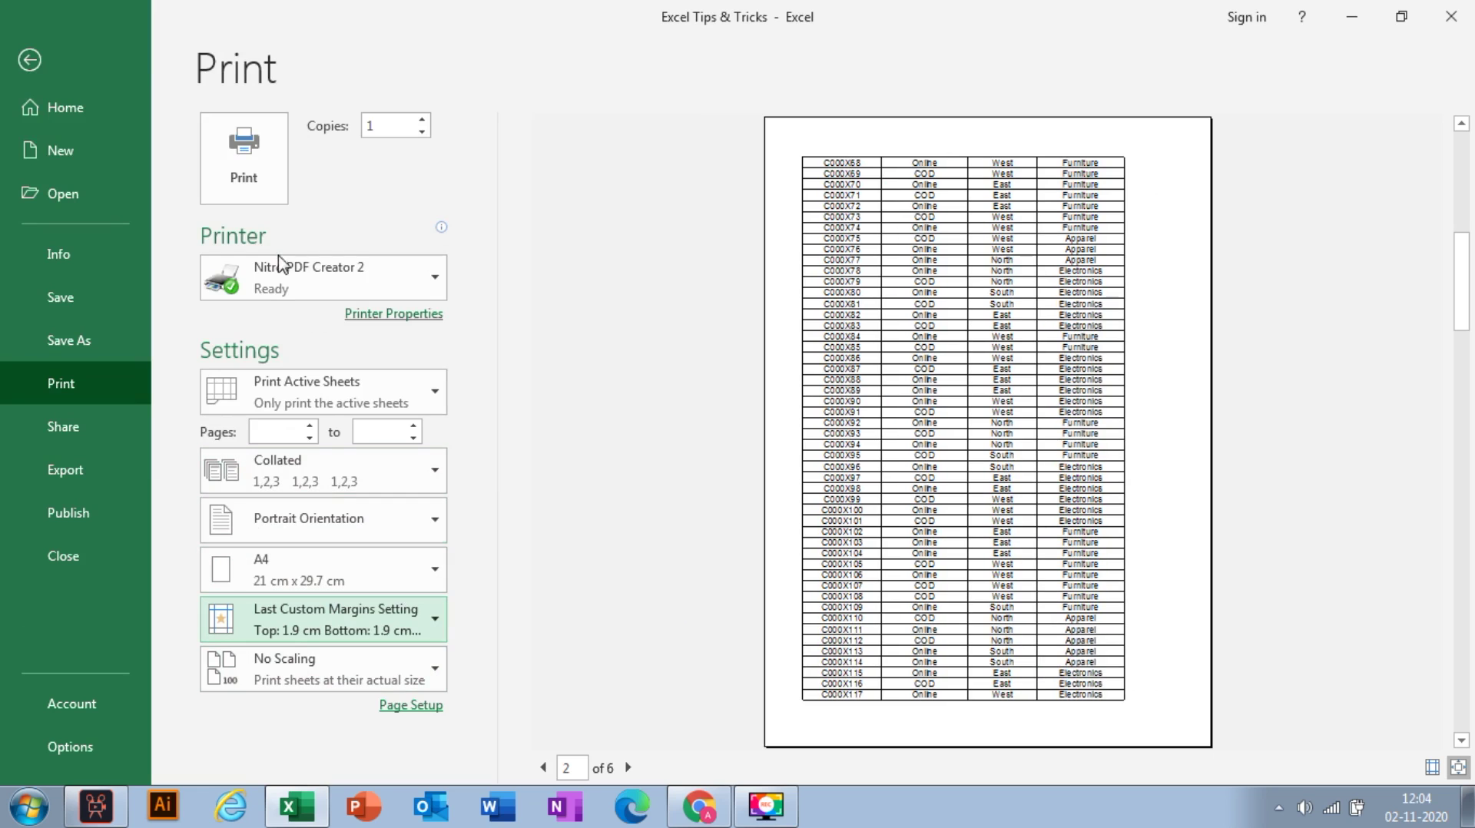
pyautogui.click(30, 60)
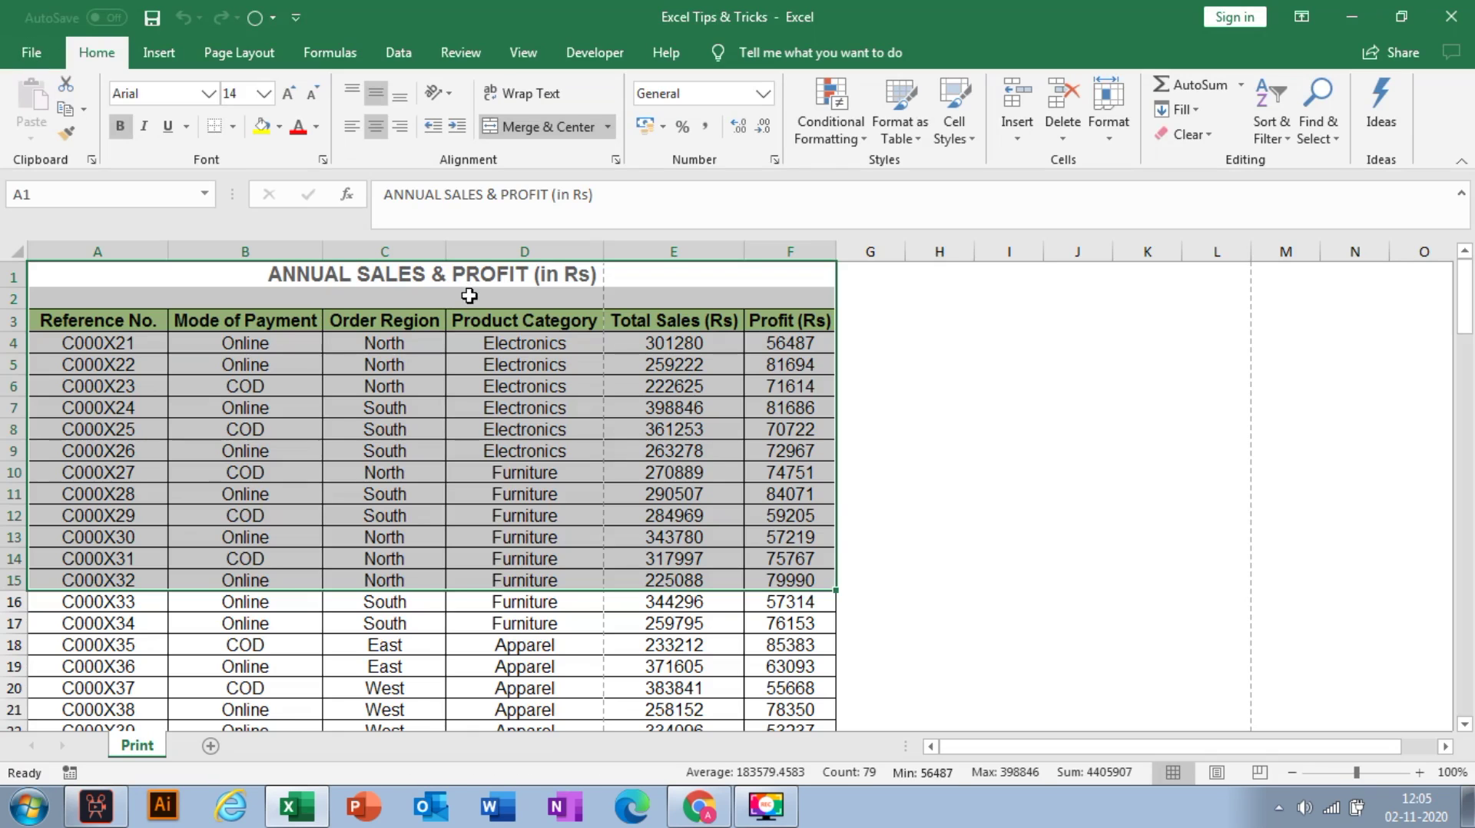
# - Display the worksheet in Page Layout view and examine how the table's rows and columns split across the pages
pyautogui.click(869, 488)
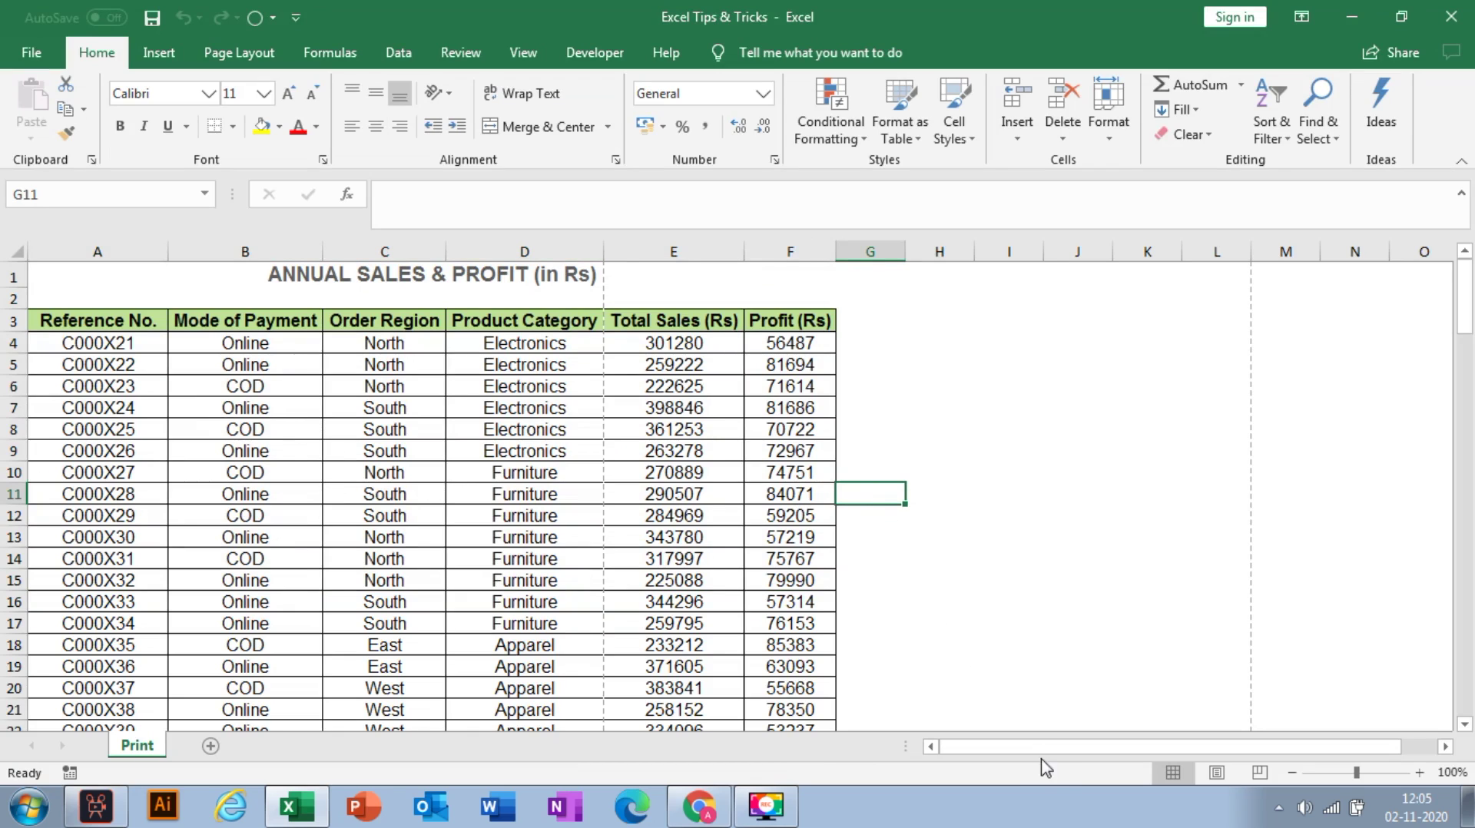
pyautogui.click(1215, 773)
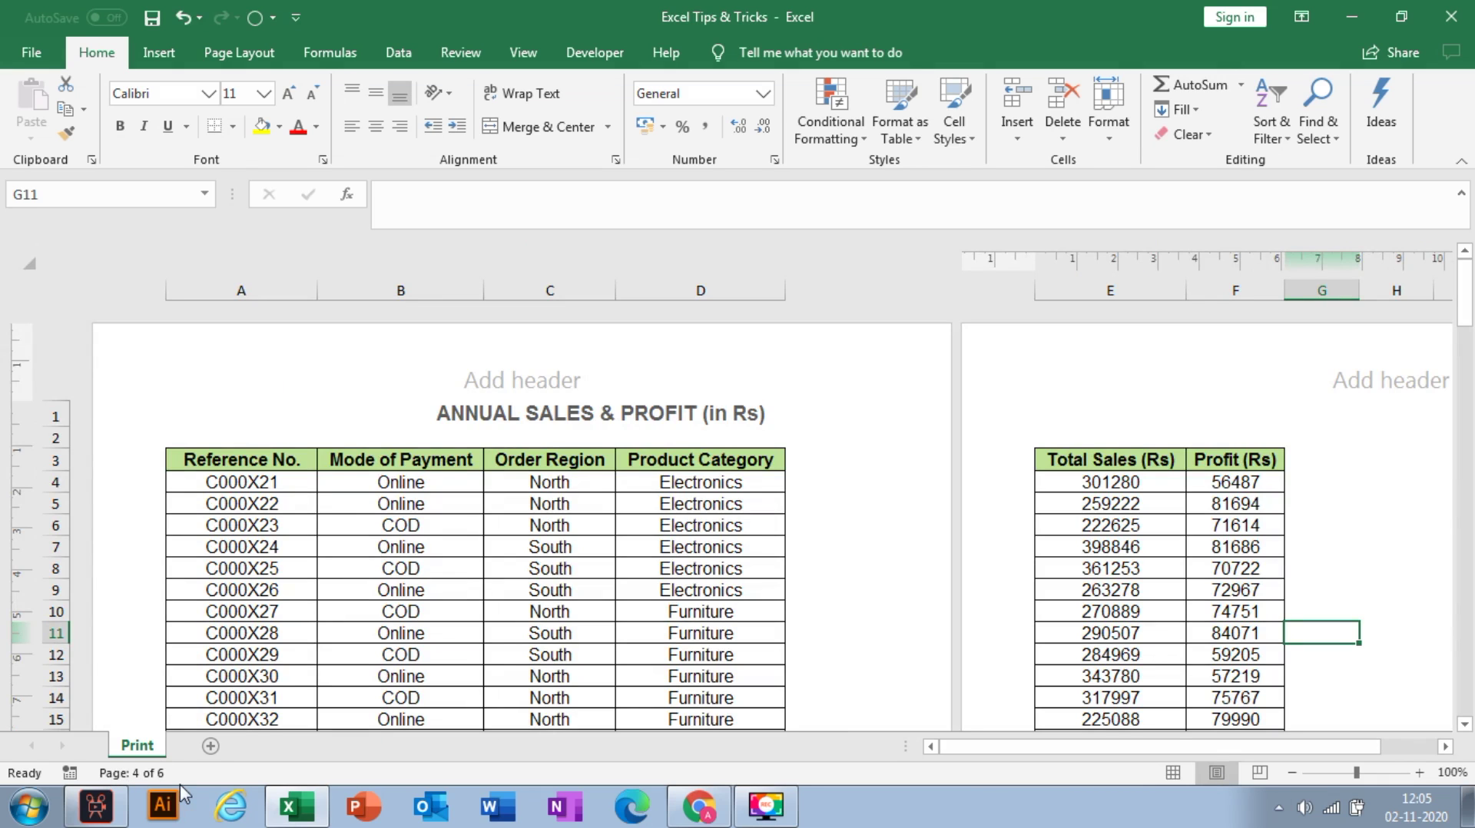
pyautogui.scroll(-11, 771, 477)
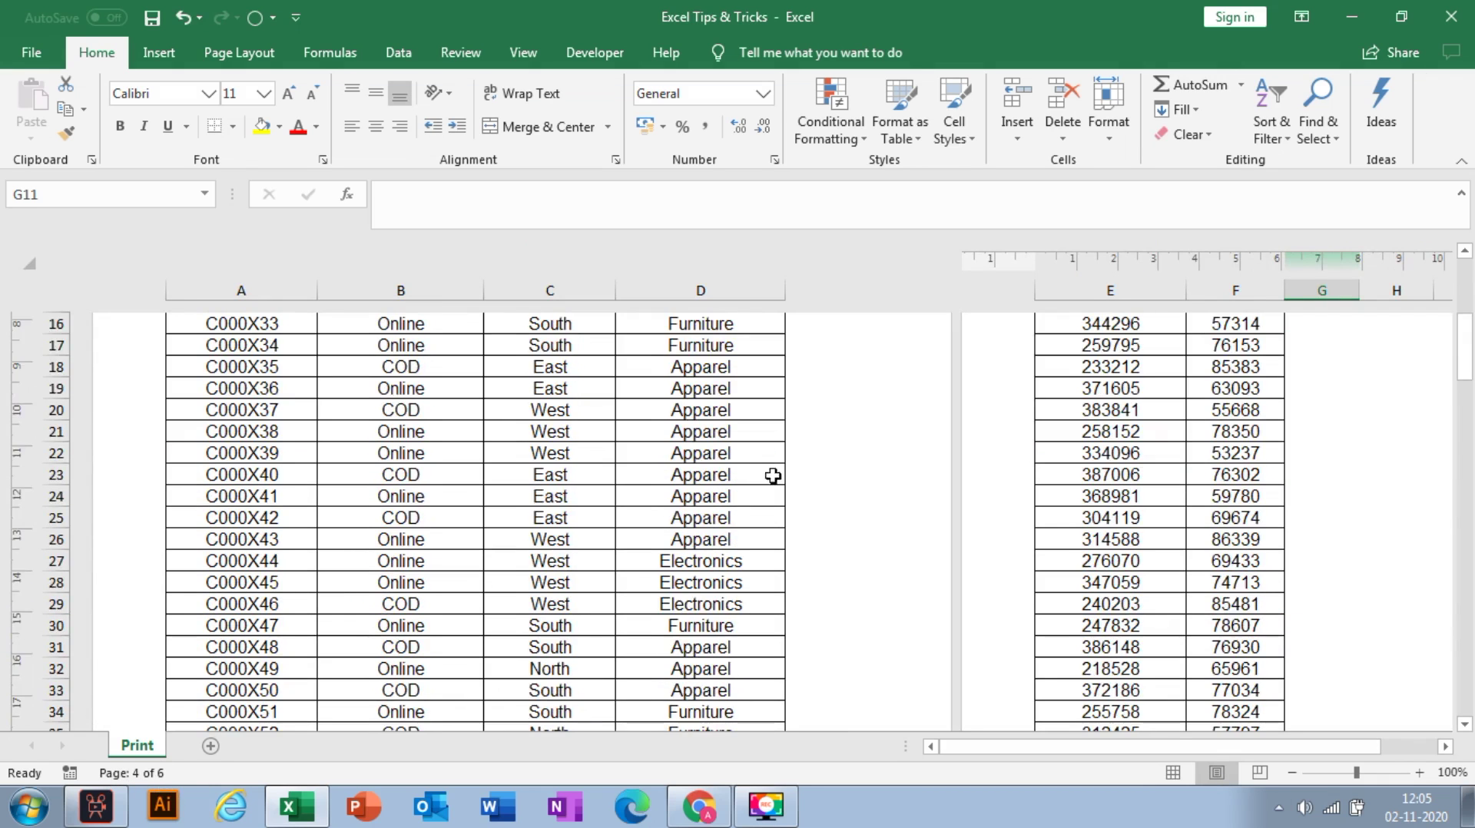
pyautogui.scroll(-19, 742, 602)
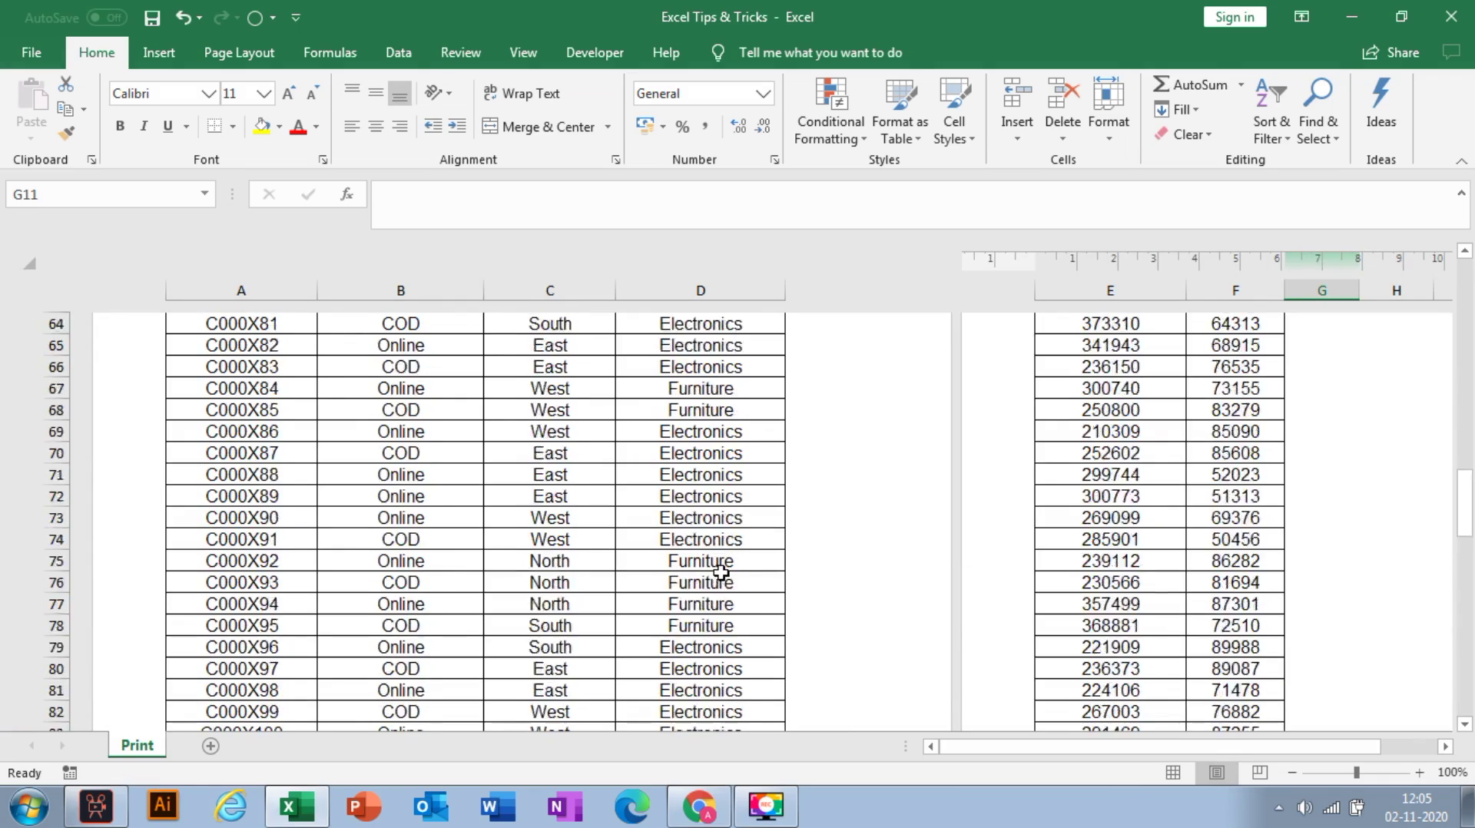
pyautogui.scroll(-9, 720, 572)
pyautogui.scroll(16, 720, 572)
pyautogui.scroll(20, 720, 572)
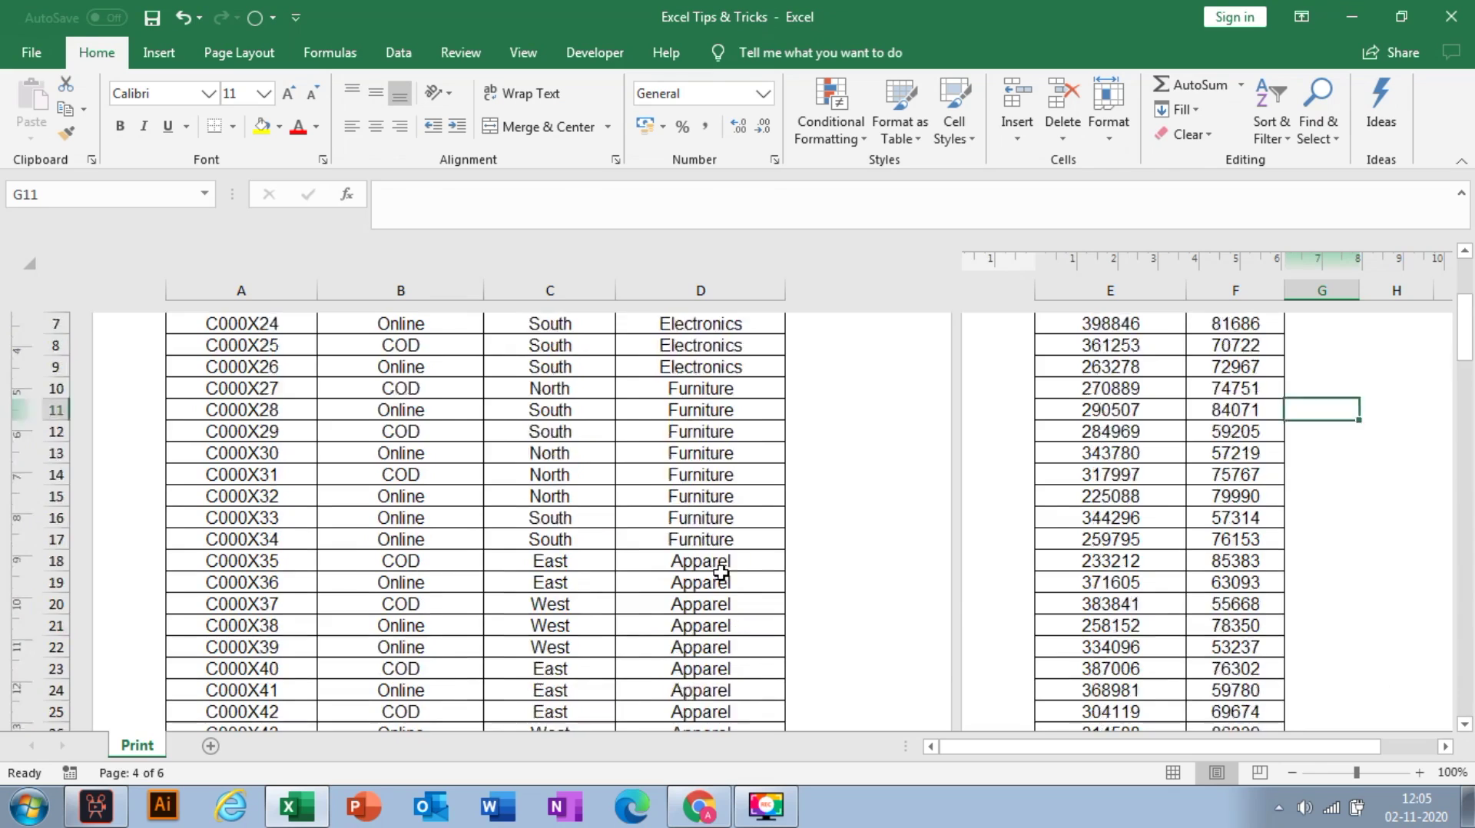
pyautogui.click(1445, 745)
pyautogui.scroll(-15, 1171, 635)
pyautogui.scroll(-20, 1014, 619)
pyautogui.scroll(20, 1014, 620)
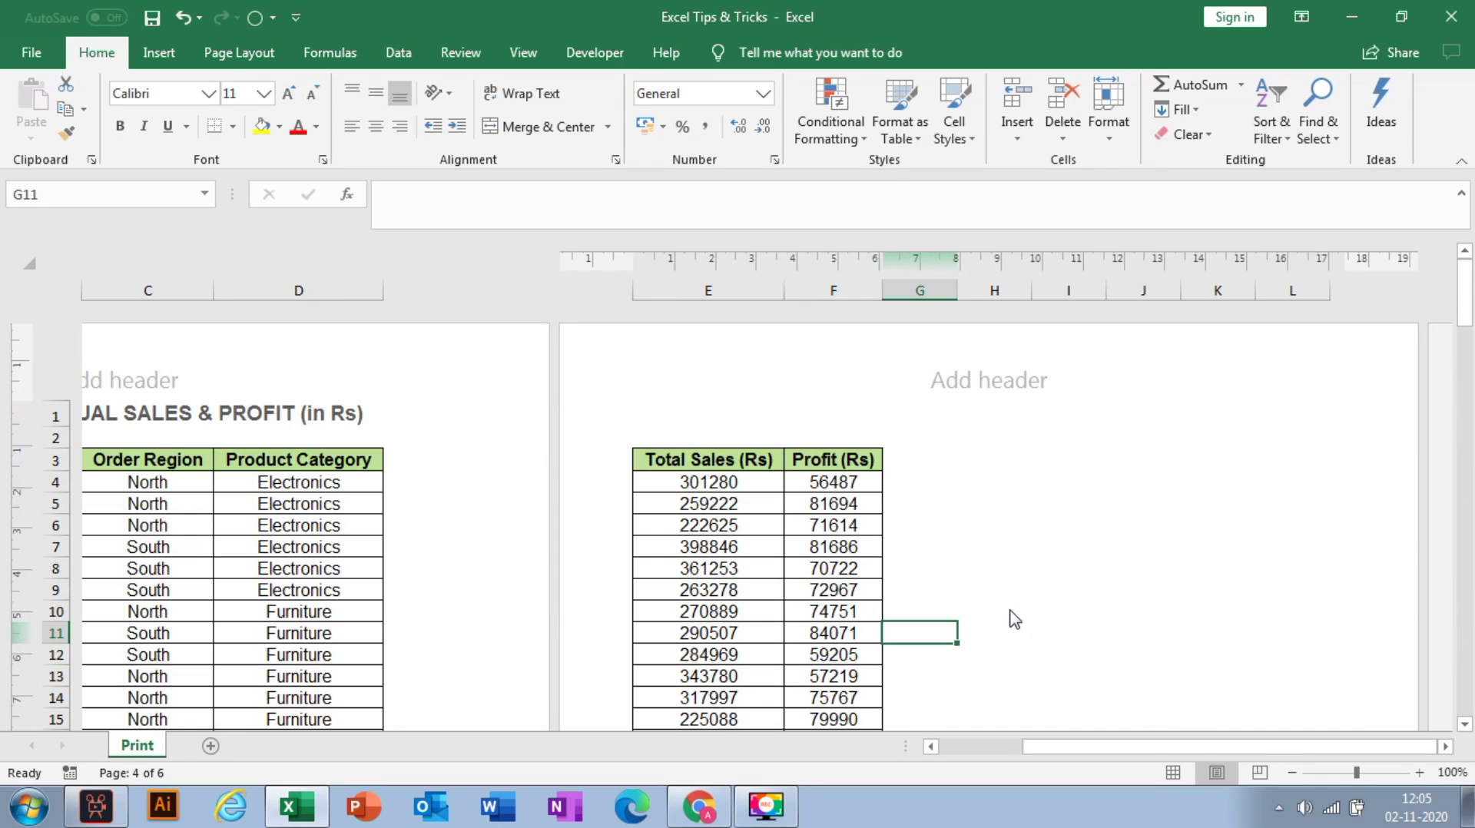
pyautogui.moveTo(1136, 753); pyautogui.dragTo(955, 754)
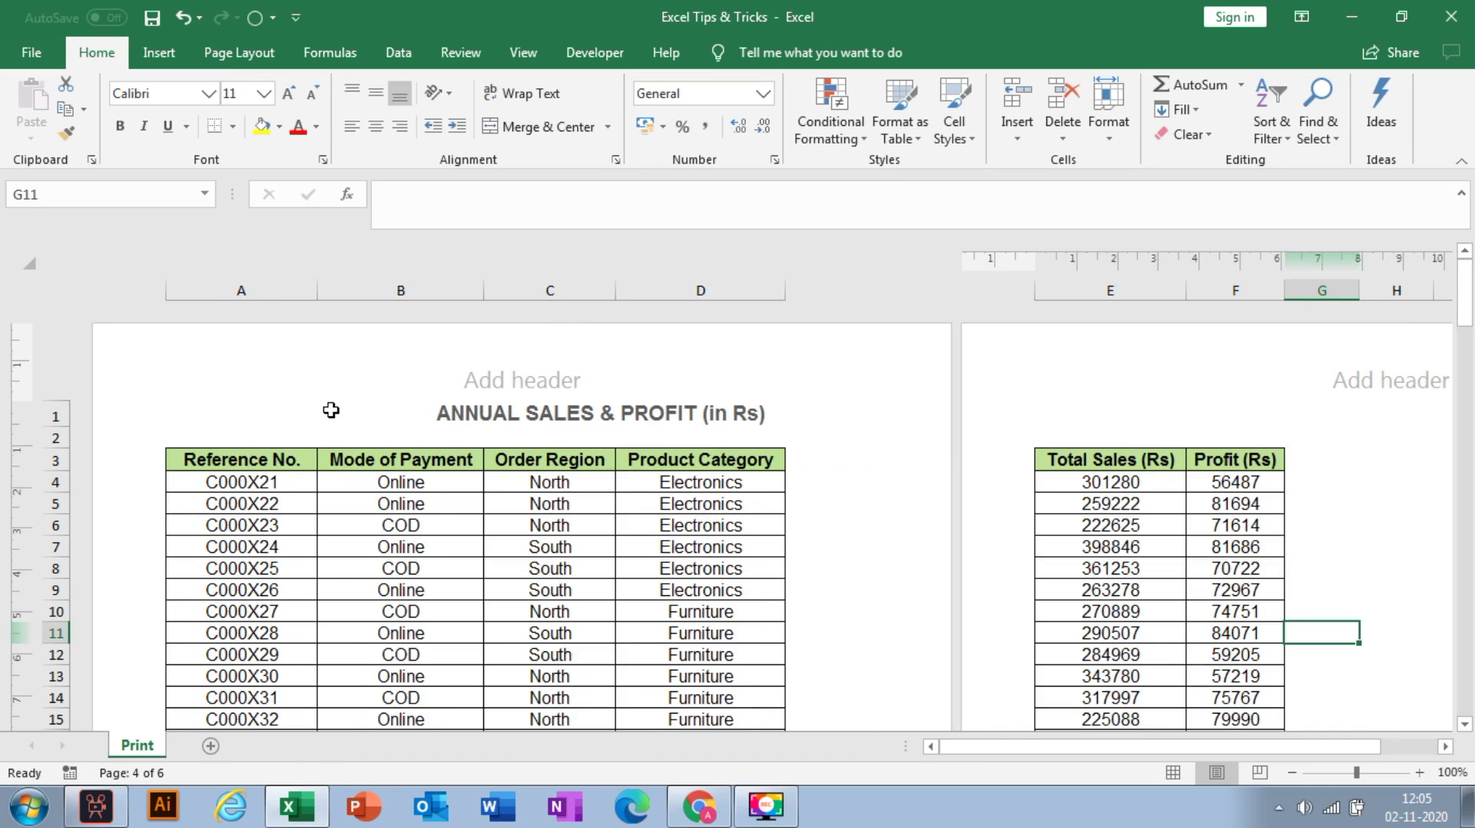
# - Try deleting the first data row (row 4) in Page Layout view and undo the deletion
pyautogui.click(395, 484)
pyautogui.click(44, 481)
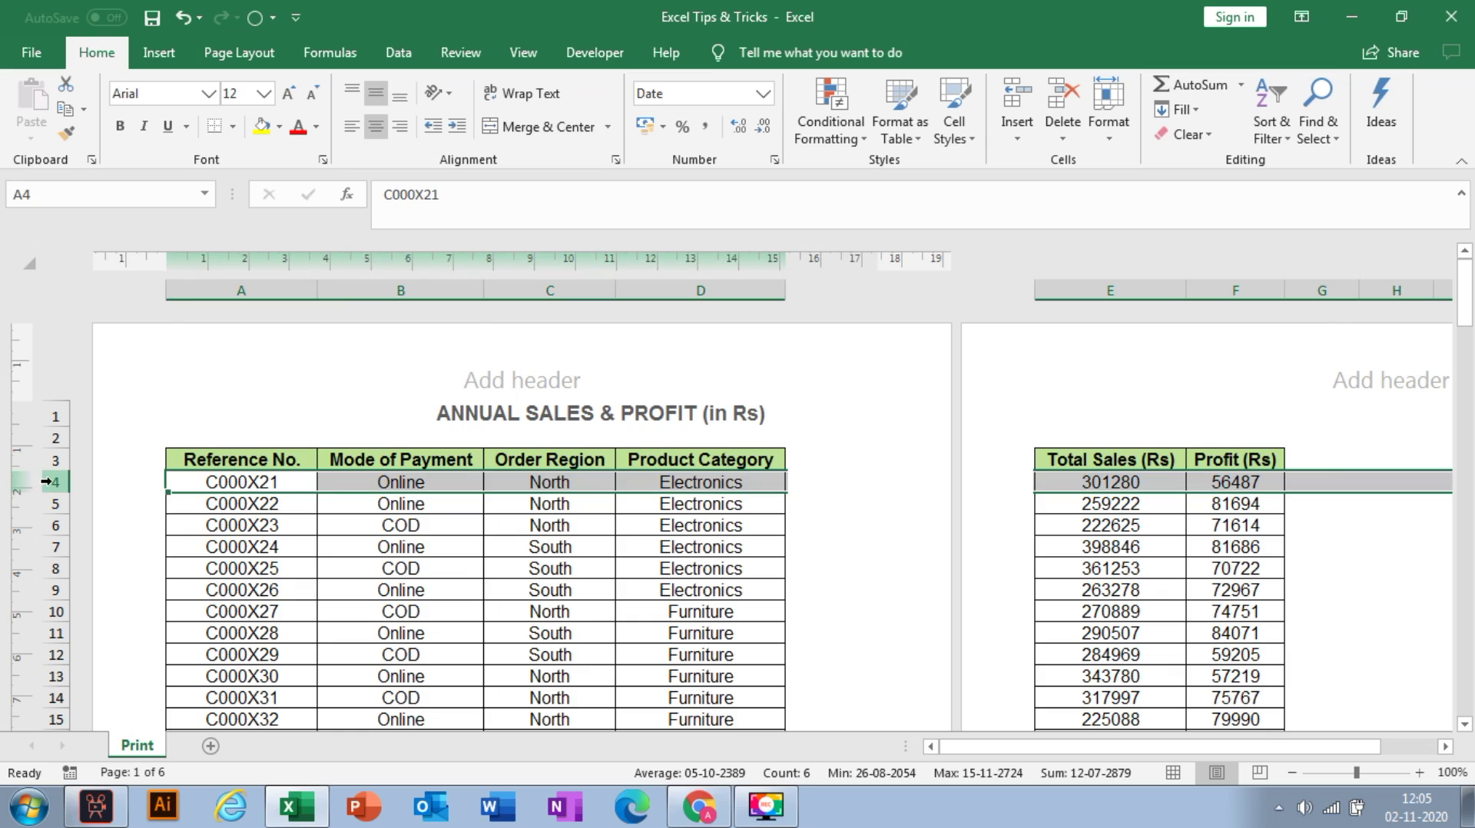
pyautogui.rightClick(44, 481)
pyautogui.click(122, 342)
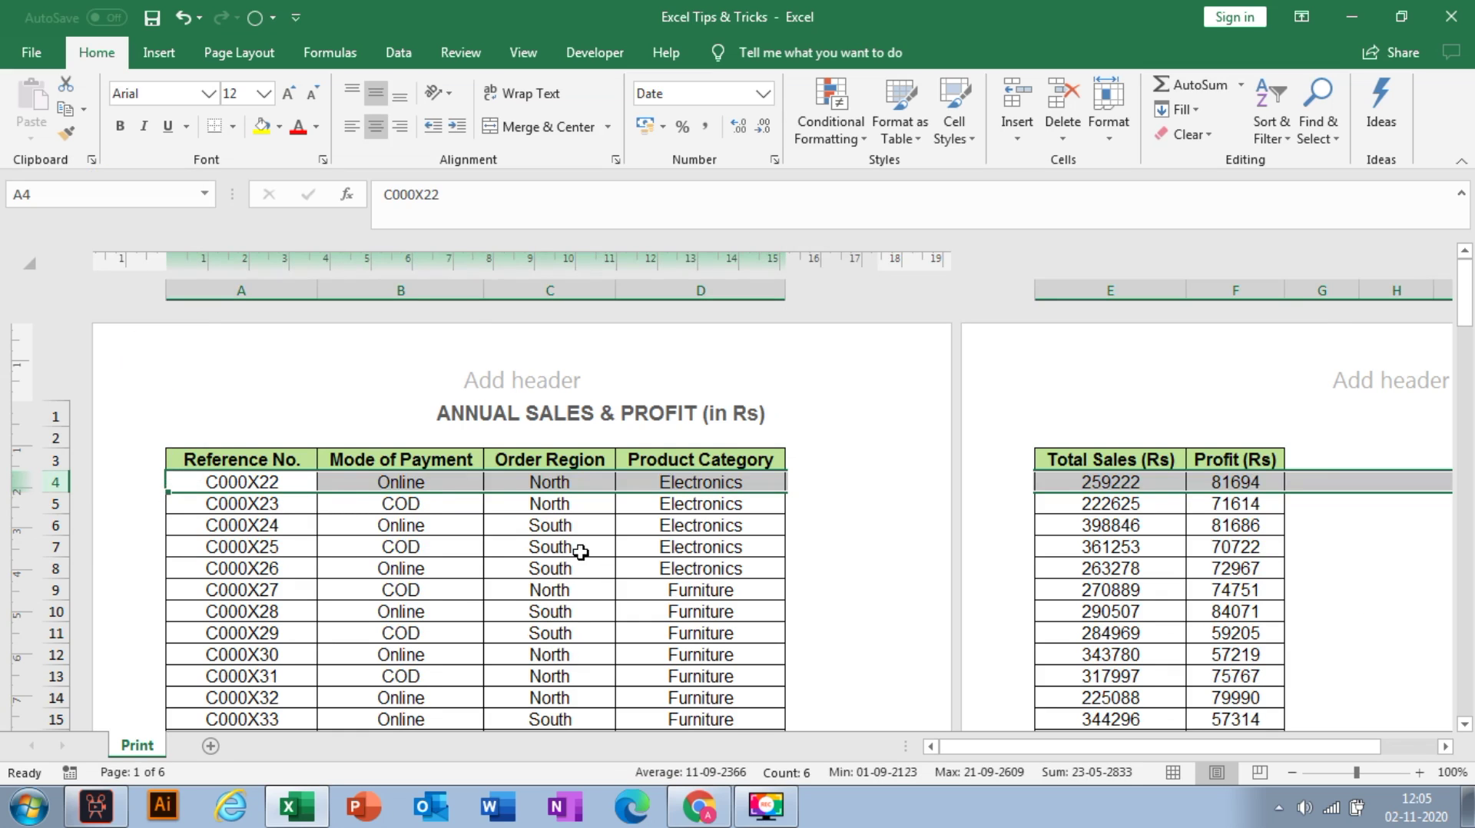
pyautogui.hotkey('ctrl', 'z')
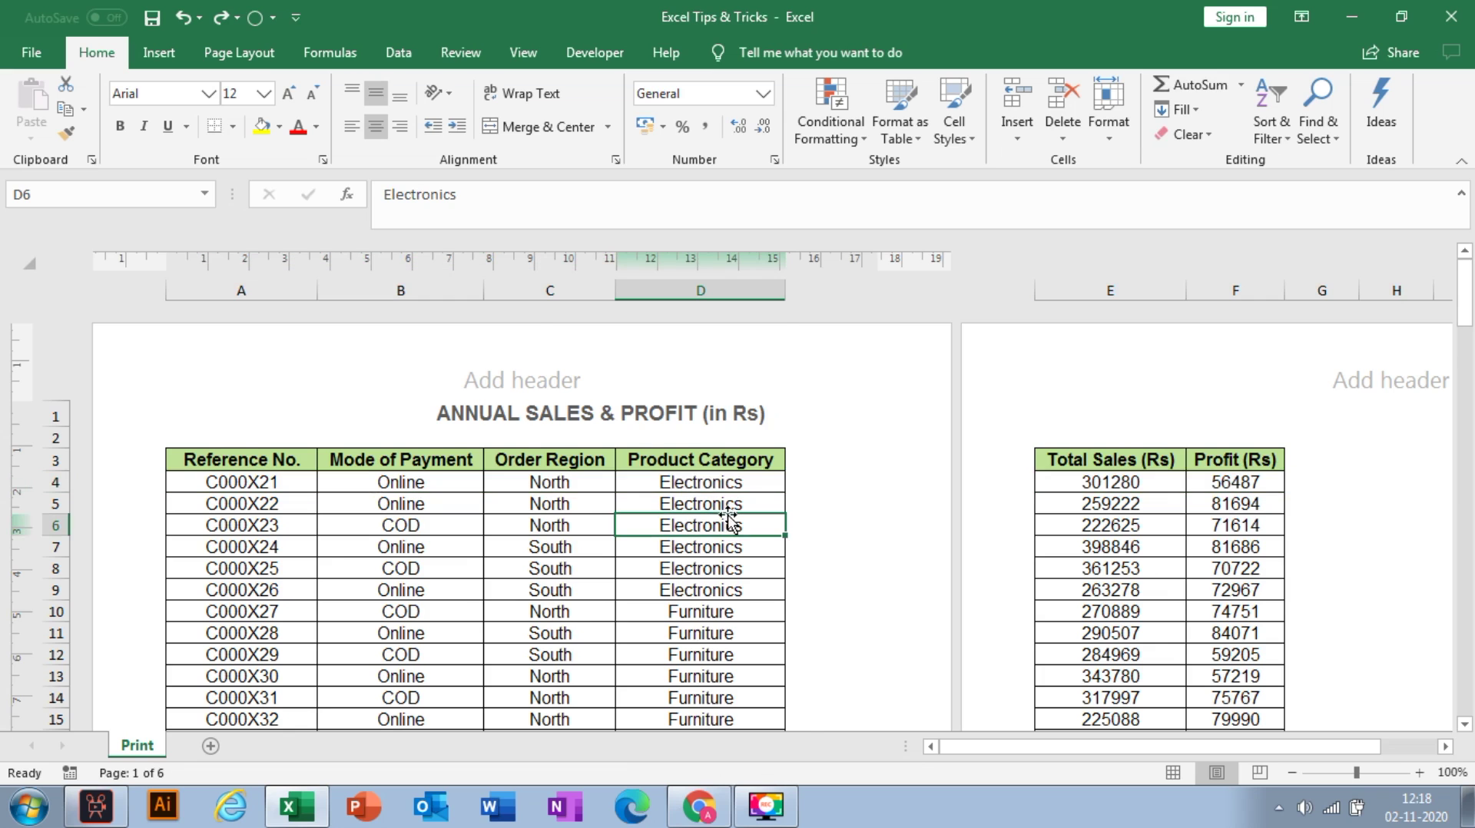
# - Scale the printout to fit a width of 1 page and check the resulting layout of the rows
pyautogui.scroll(-6, 751, 527)
pyautogui.scroll(6, 832, 569)
pyautogui.scroll(-5, 676, 537)
pyautogui.scroll(-2, 697, 540)
pyautogui.scroll(6, 699, 540)
pyautogui.scroll(-17, 1246, 514)
pyautogui.scroll(17, 1246, 514)
pyautogui.click(242, 56)
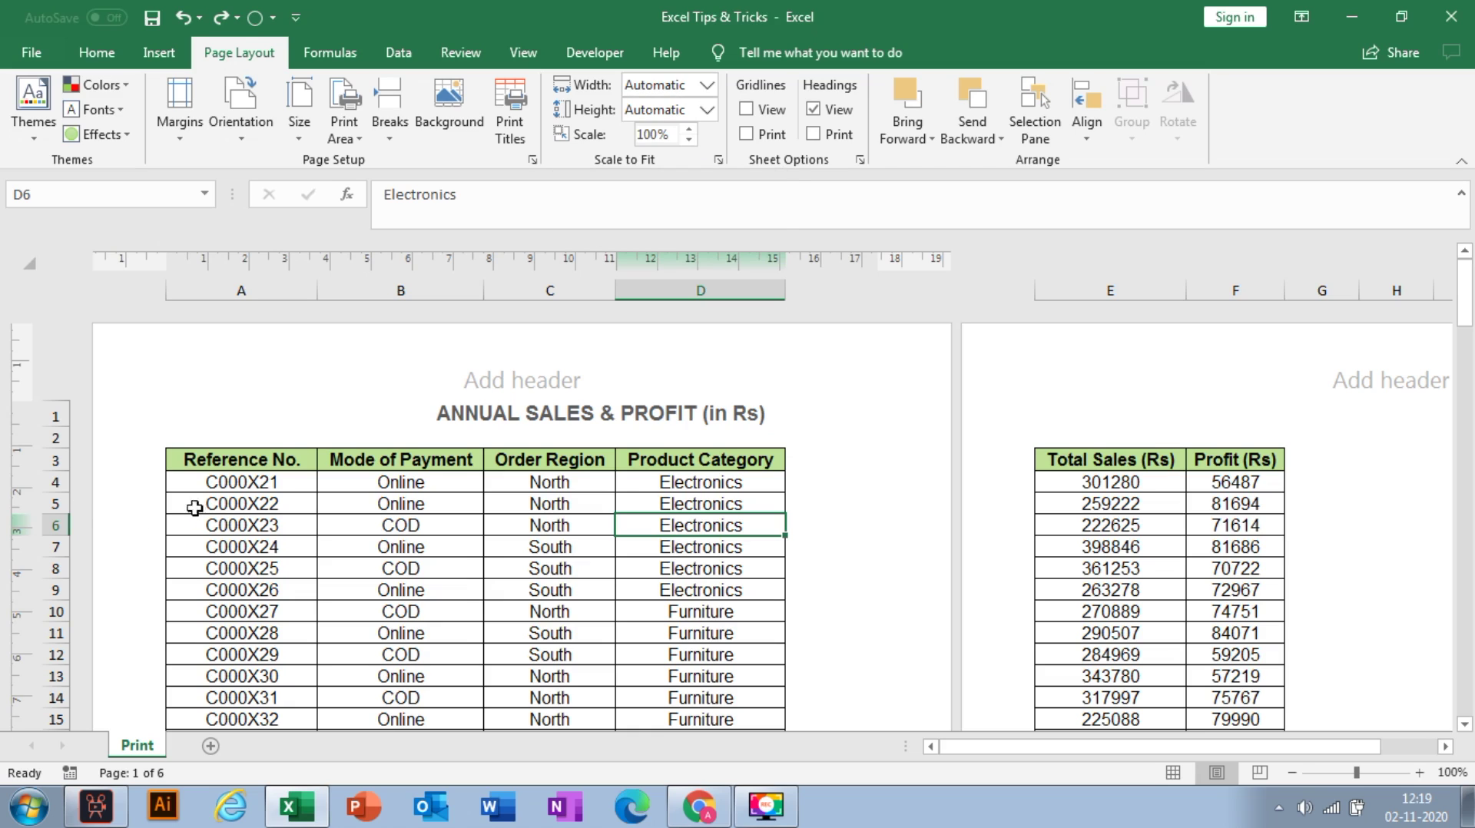
pyautogui.click(709, 86)
pyautogui.click(682, 130)
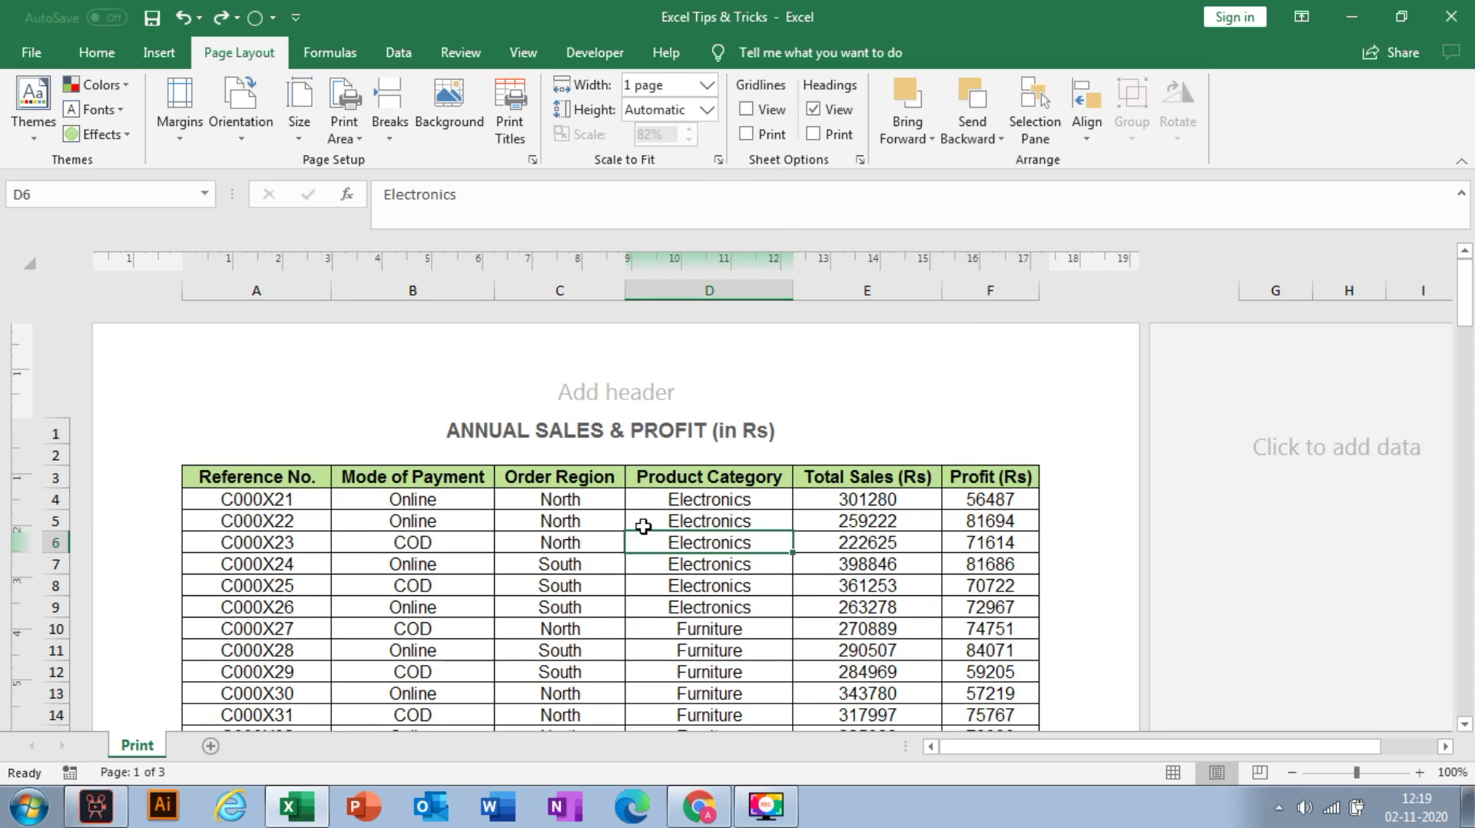
pyautogui.scroll(-4, 597, 505)
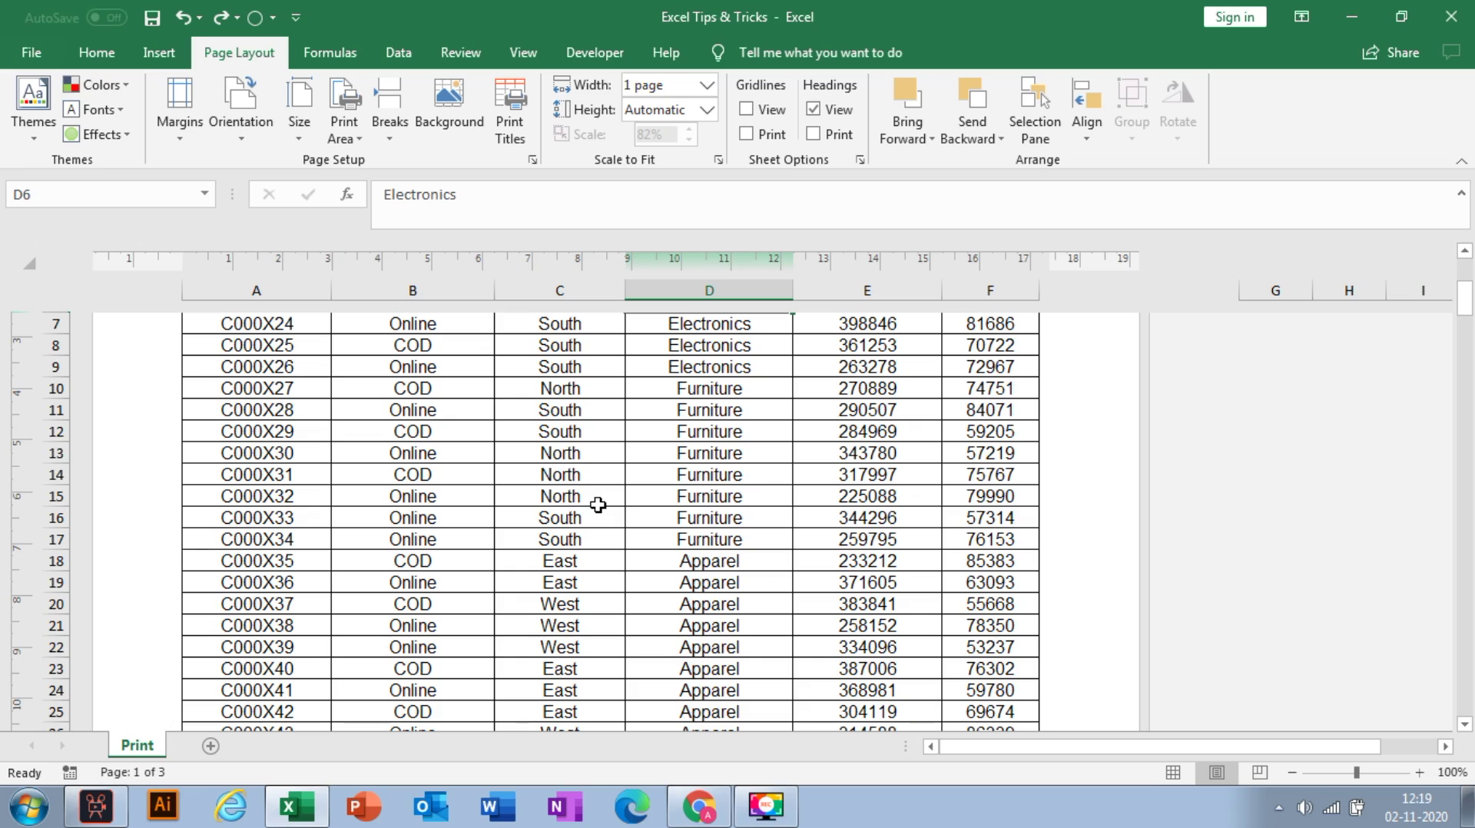
pyautogui.scroll(4, 598, 505)
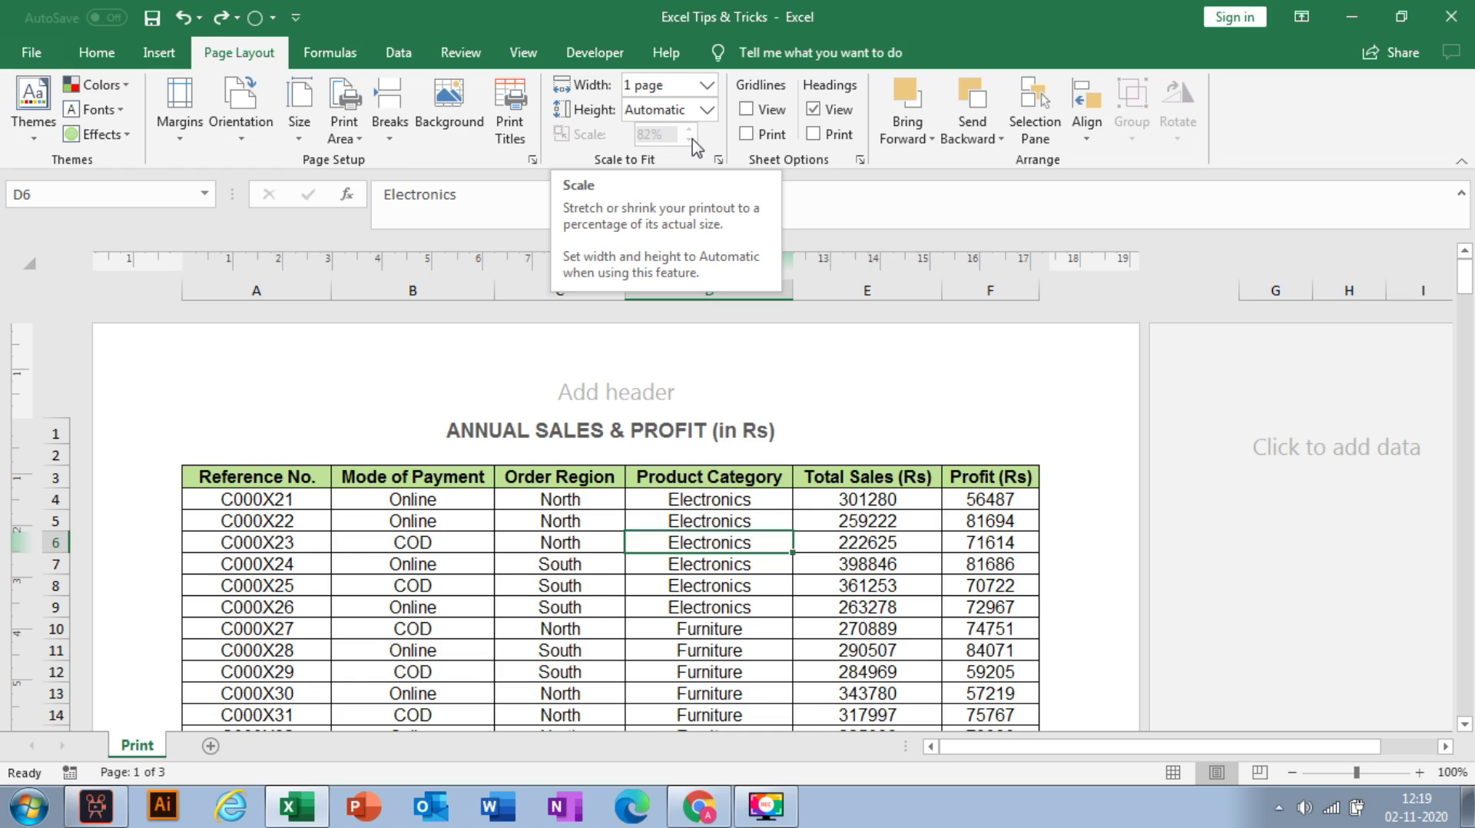
# - Set the print width back to Automatic
pyautogui.scroll(-3, 623, 398)
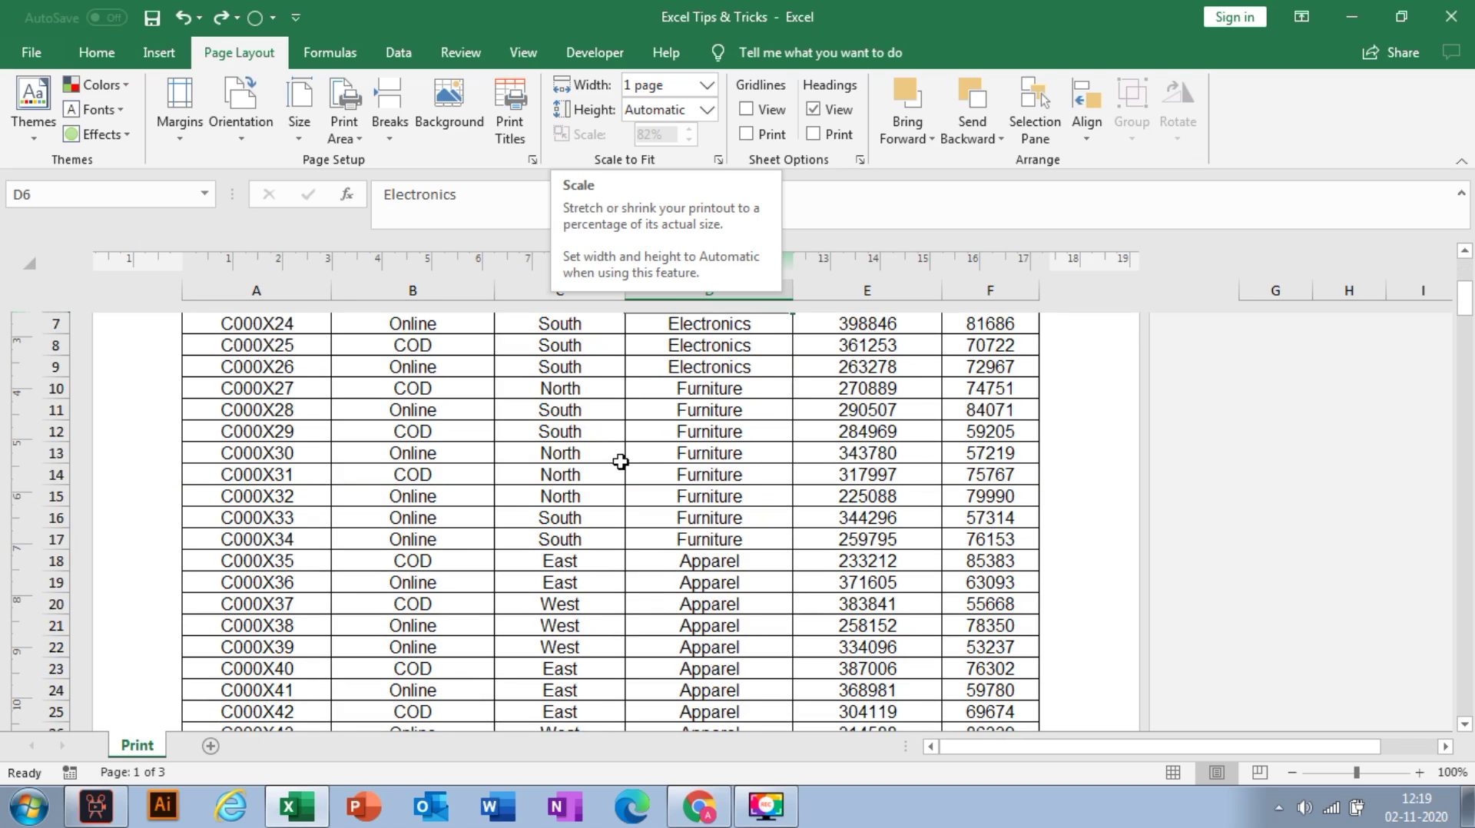
pyautogui.scroll(3, 622, 462)
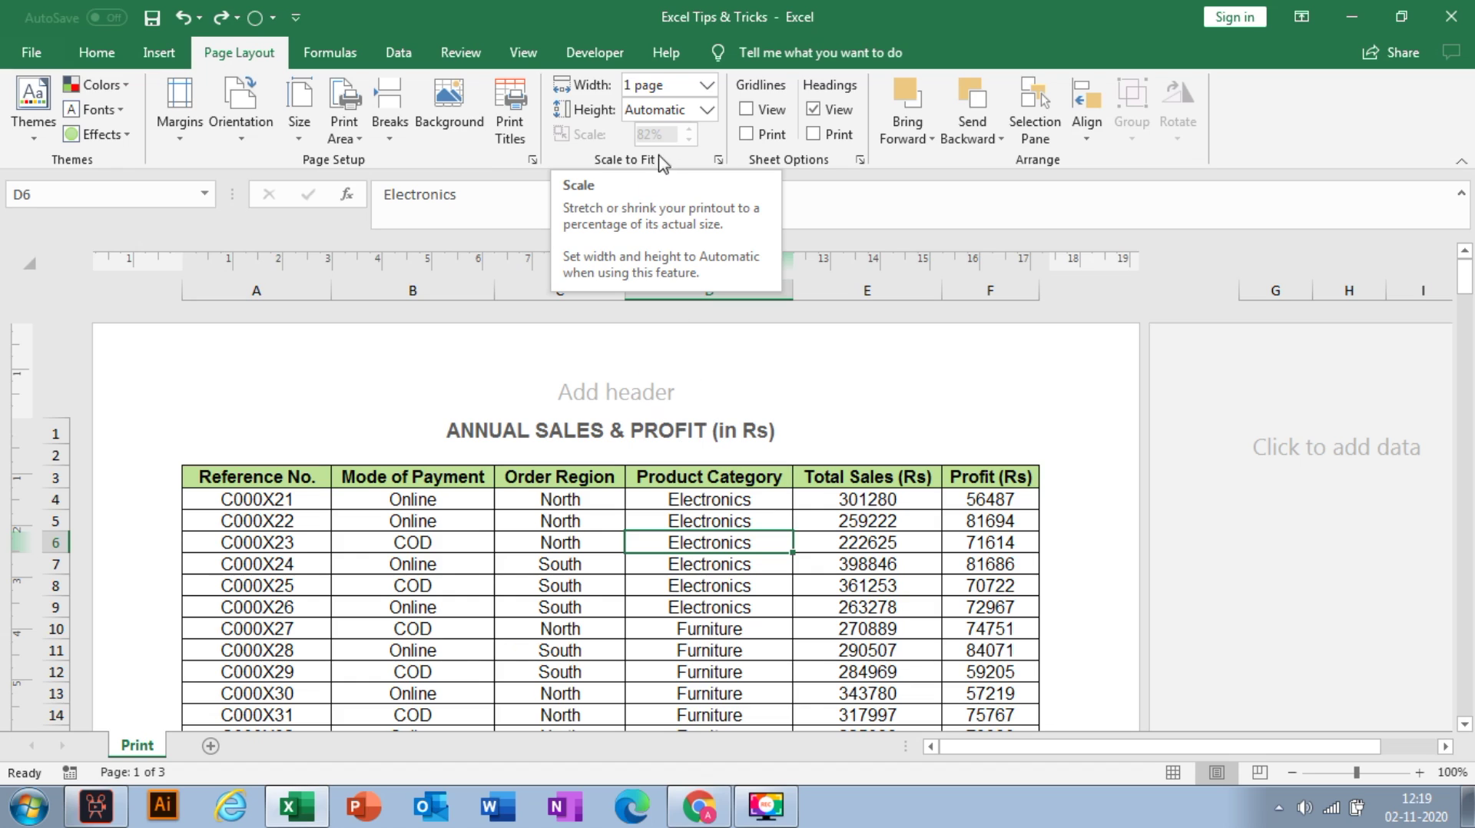
pyautogui.click(705, 85)
pyautogui.click(659, 109)
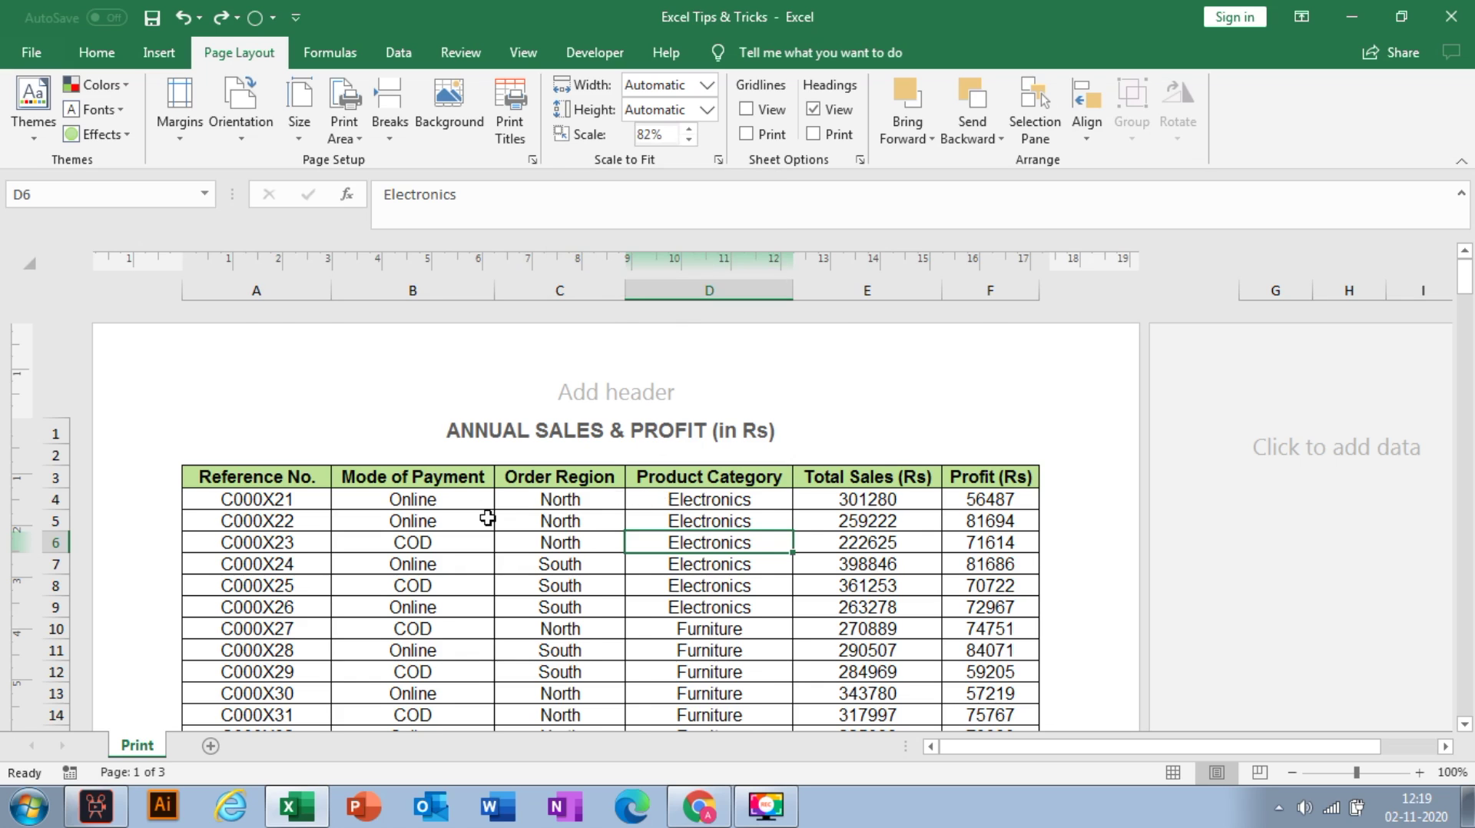
# - Examine the page boundaries throughout the table to see which rows start each page
pyautogui.scroll(-16, 487, 516)
pyautogui.scroll(13, 487, 517)
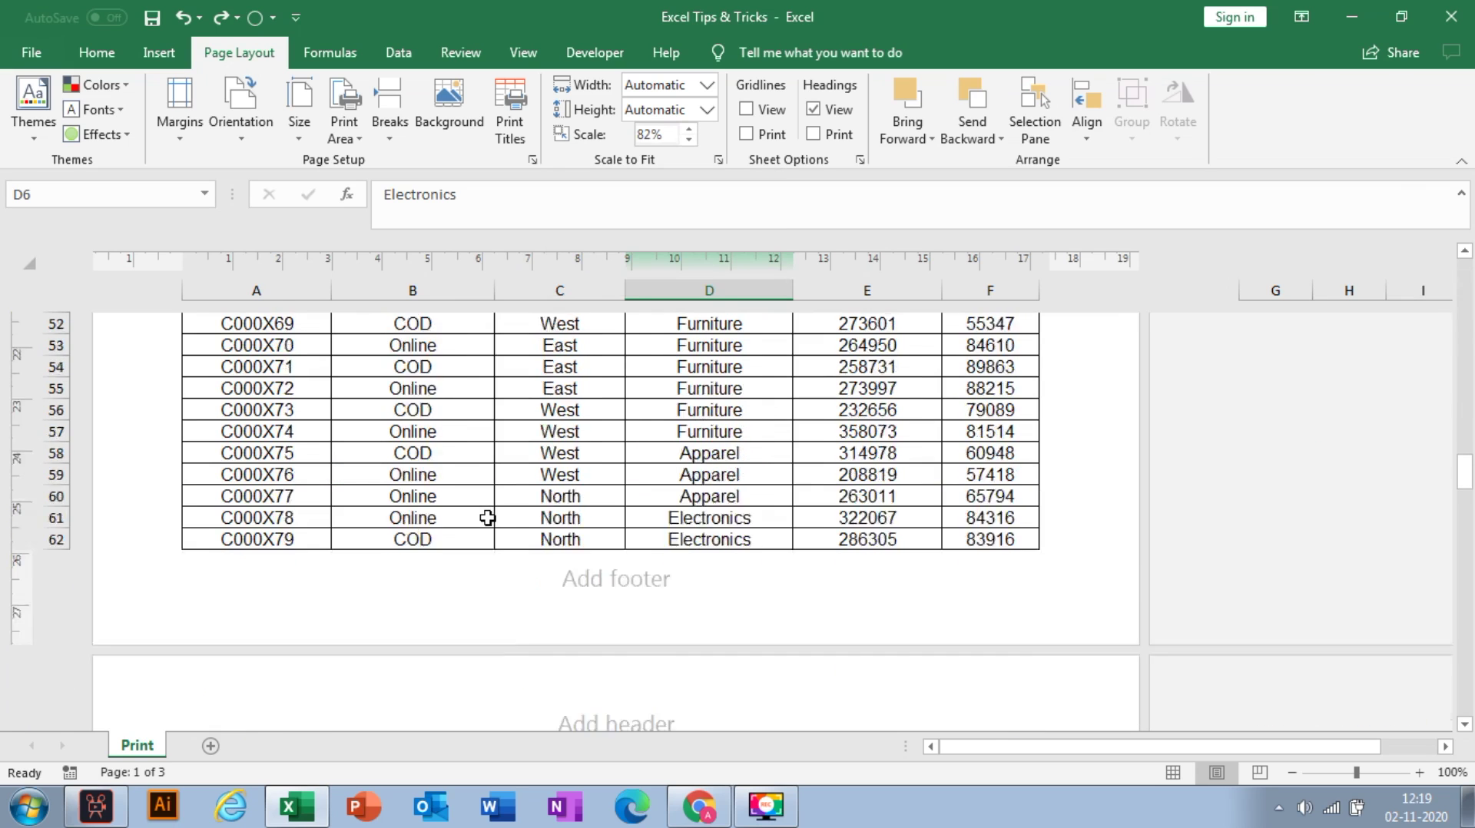
pyautogui.scroll(6, 487, 517)
pyautogui.scroll(-20, 487, 517)
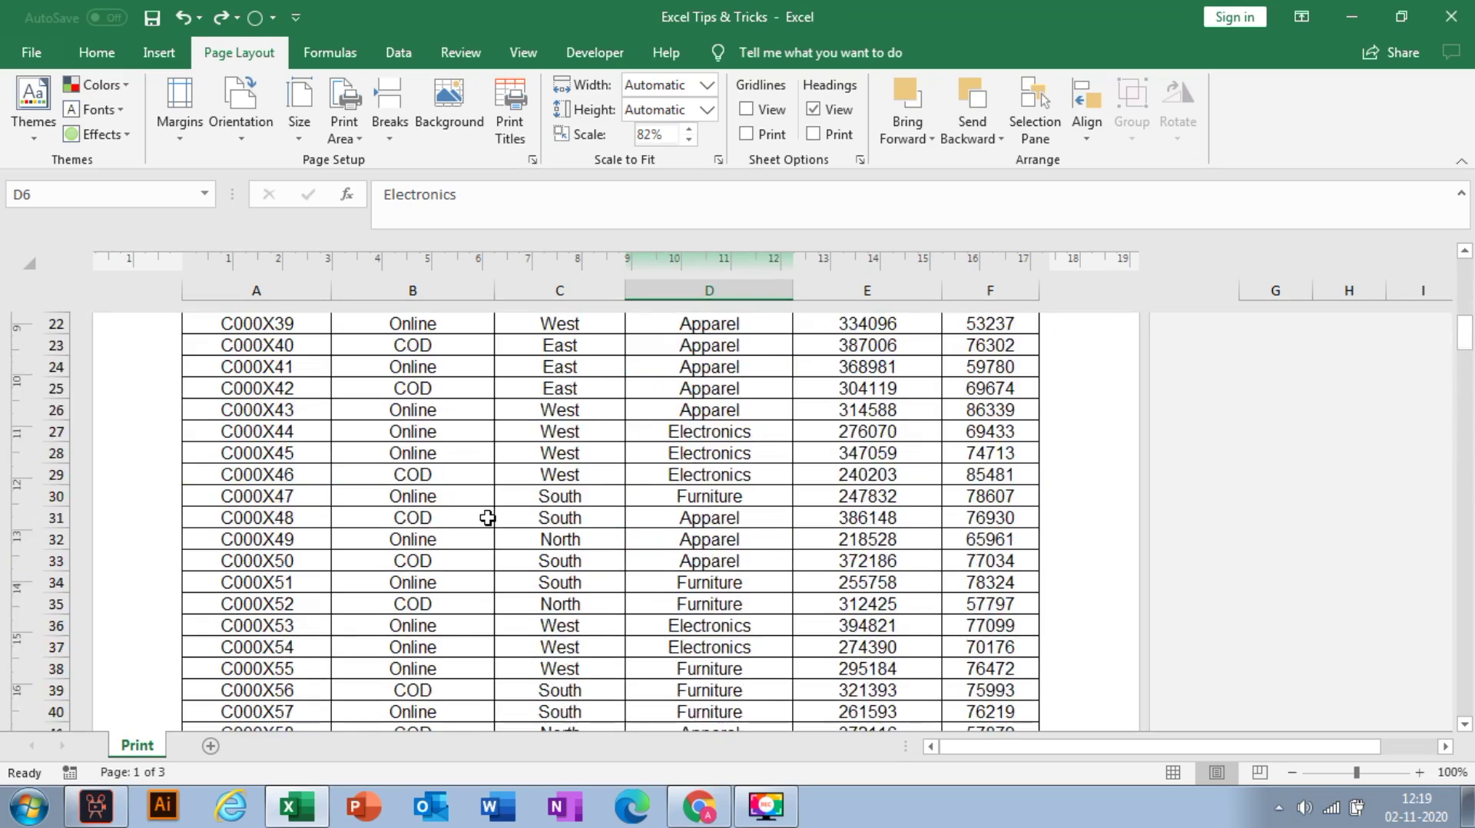
pyautogui.scroll(-18, 487, 517)
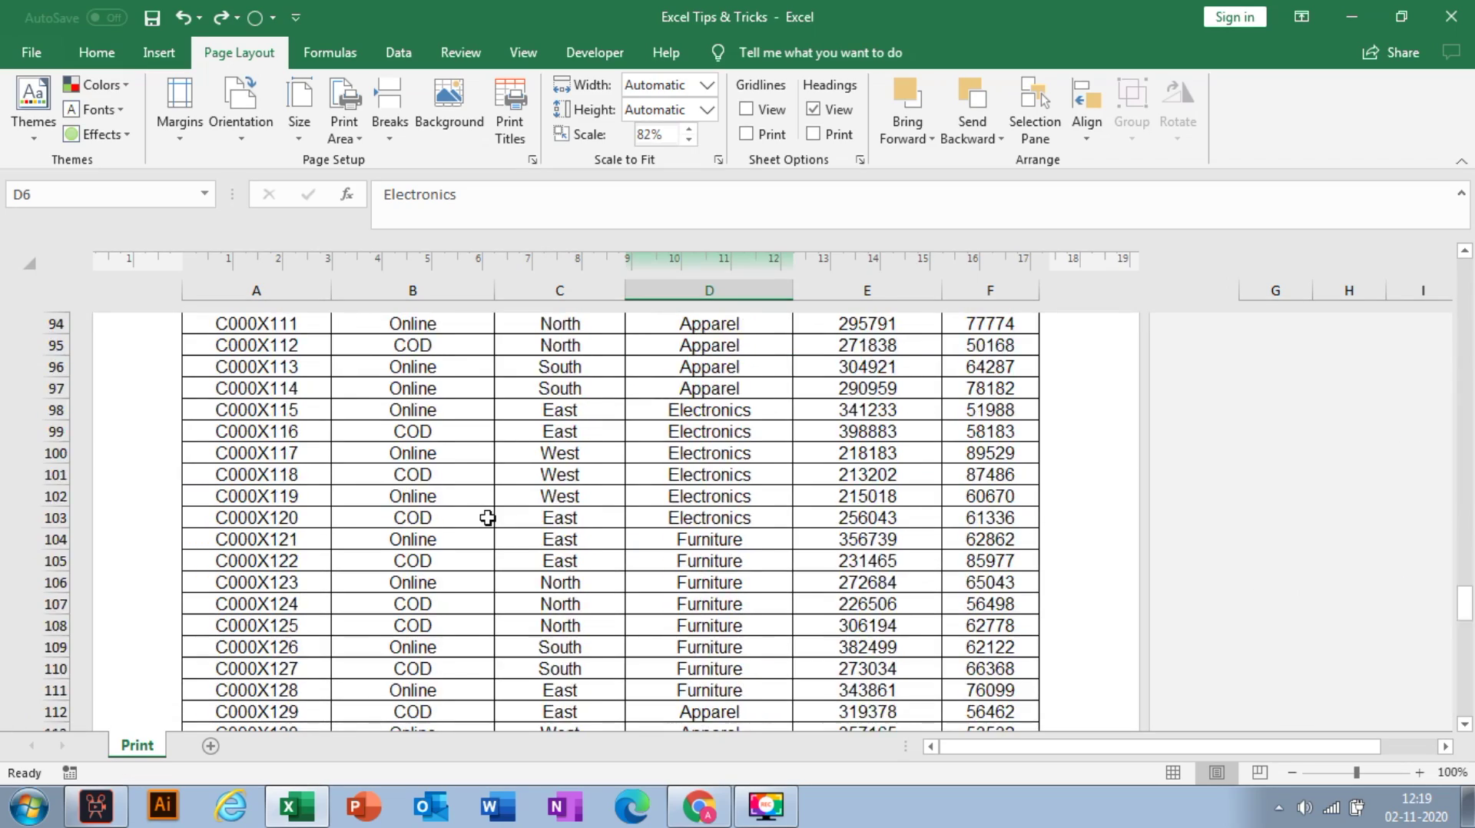
pyautogui.scroll(10, 487, 517)
pyautogui.scroll(12, 487, 517)
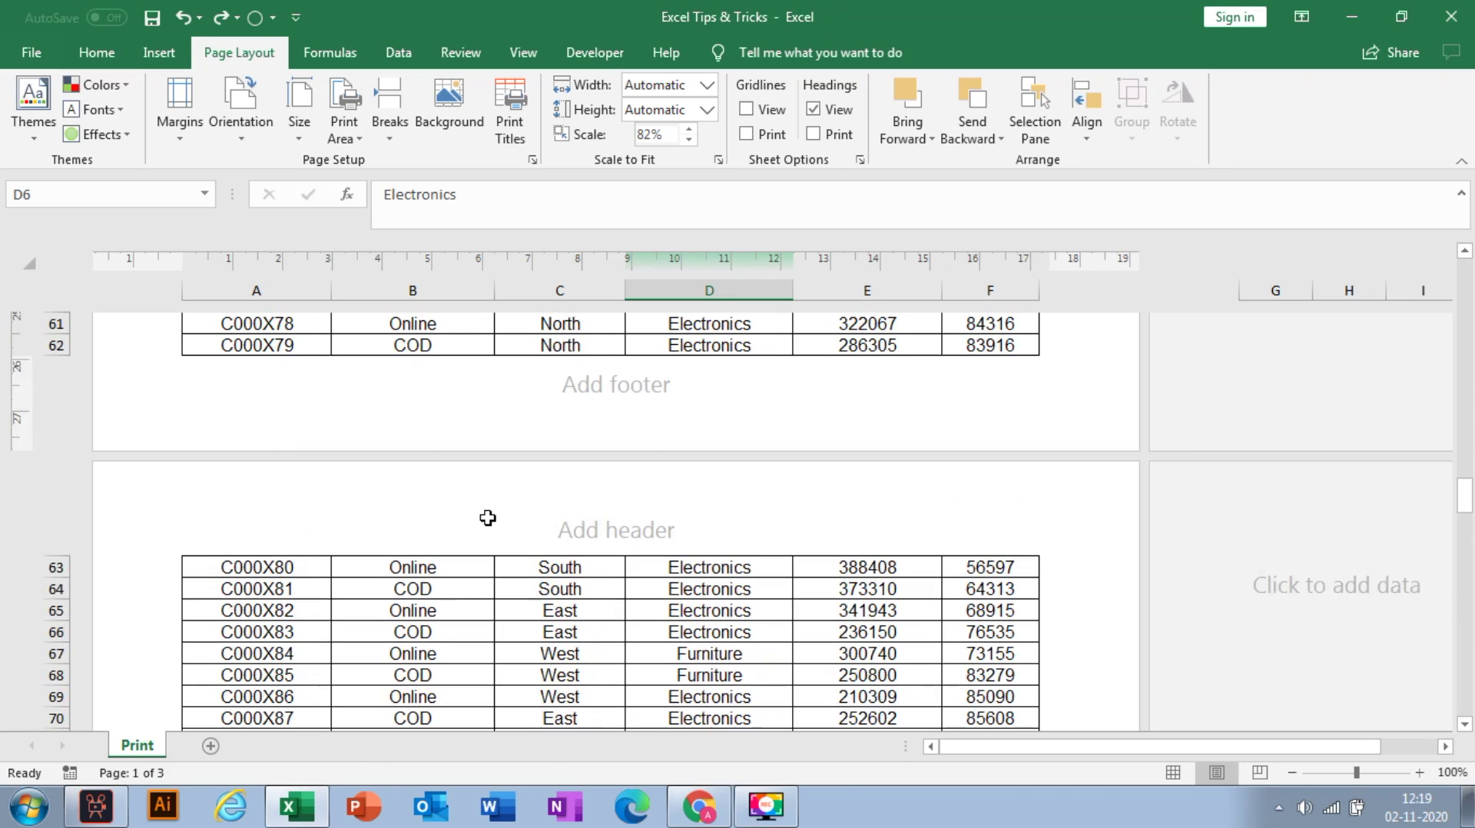
pyautogui.scroll(20, 487, 516)
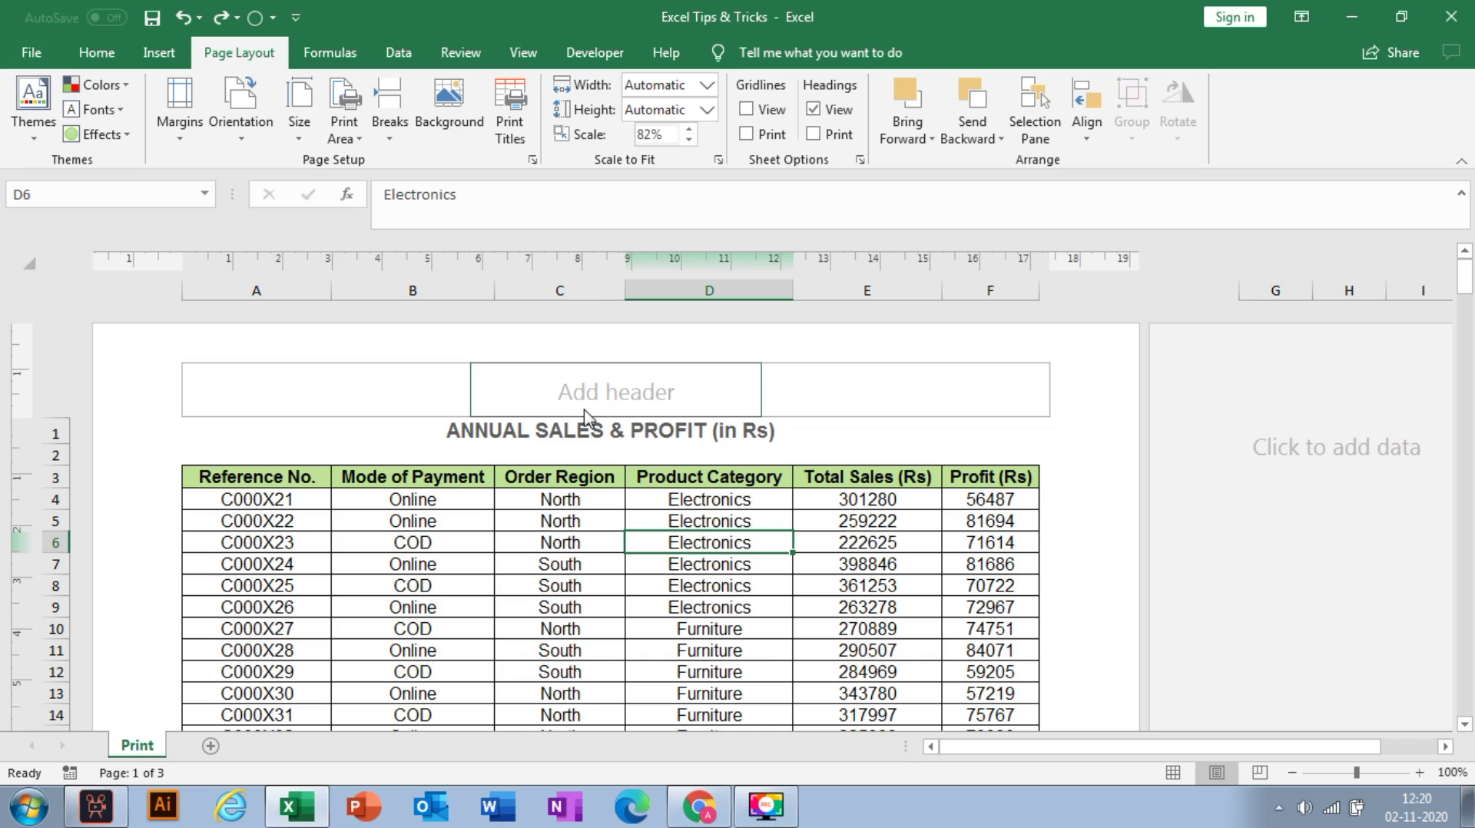
# - Select the title and column header rows 1 to 3 and check whether they also appear at the start of the second page
pyautogui.click(569, 430)
pyautogui.moveTo(569, 440); pyautogui.dragTo(566, 477)
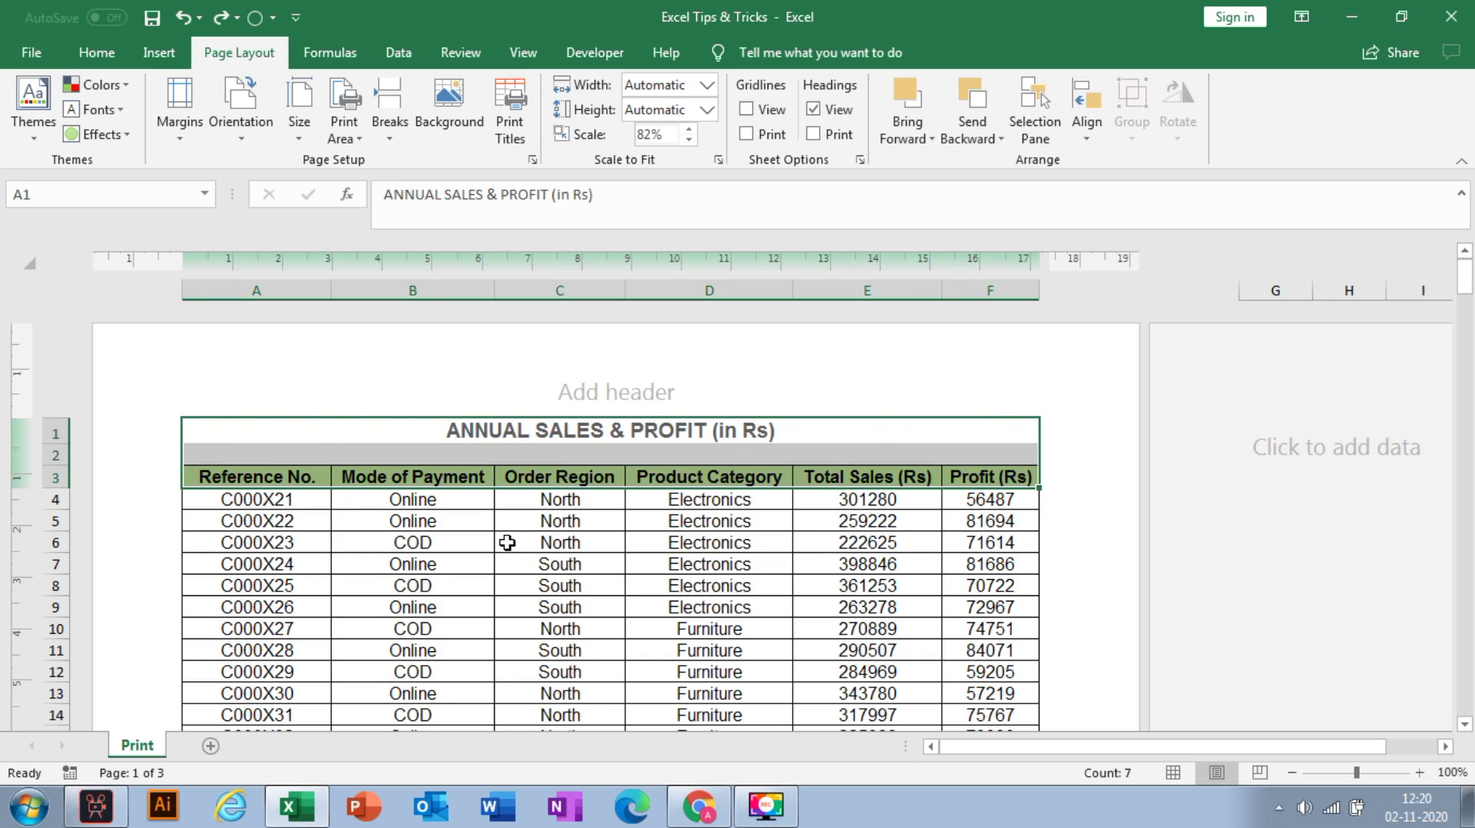
pyautogui.scroll(-20, 504, 546)
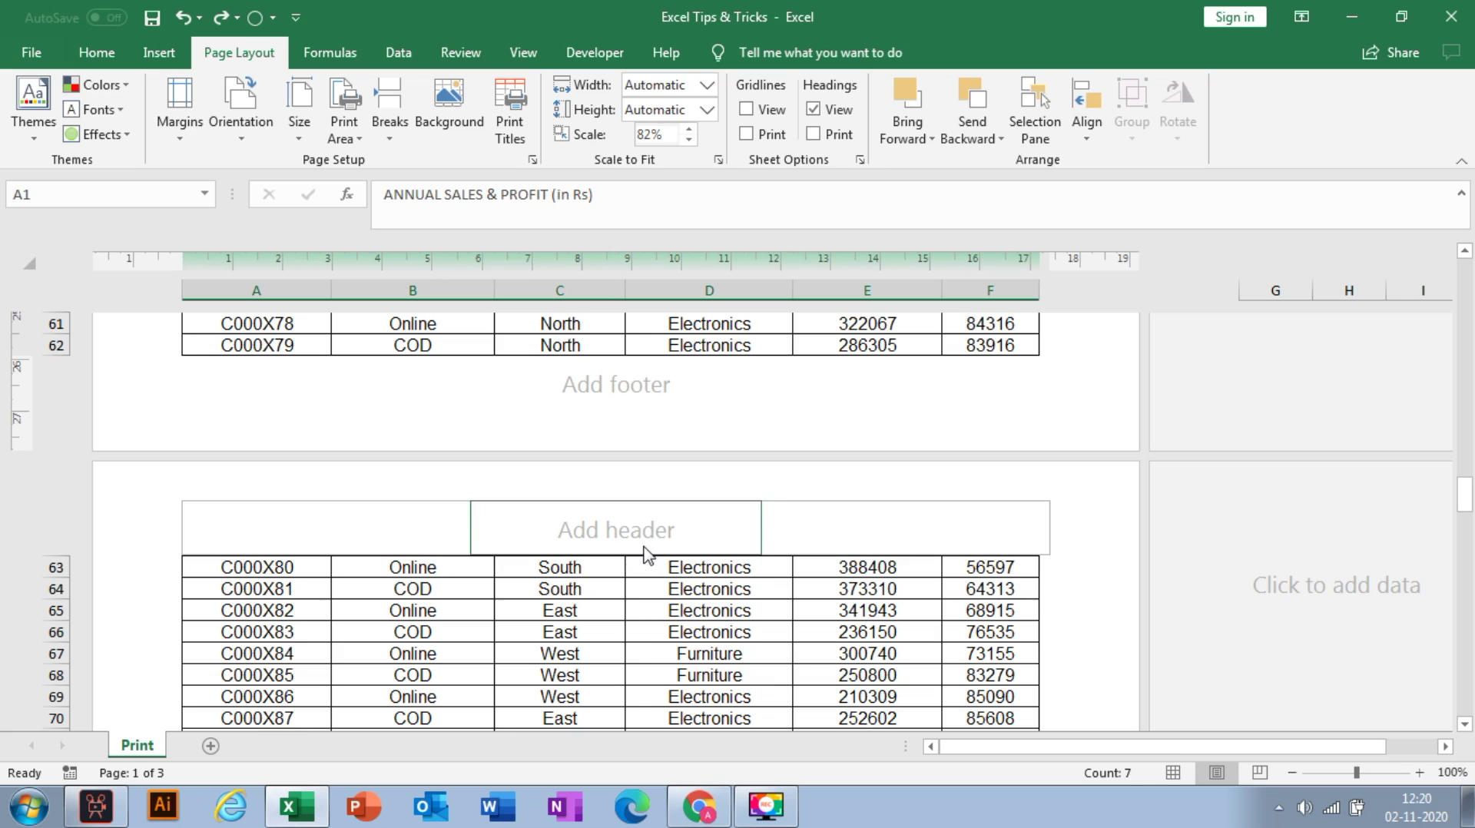
pyautogui.scroll(6, 662, 615)
pyautogui.scroll(14, 661, 615)
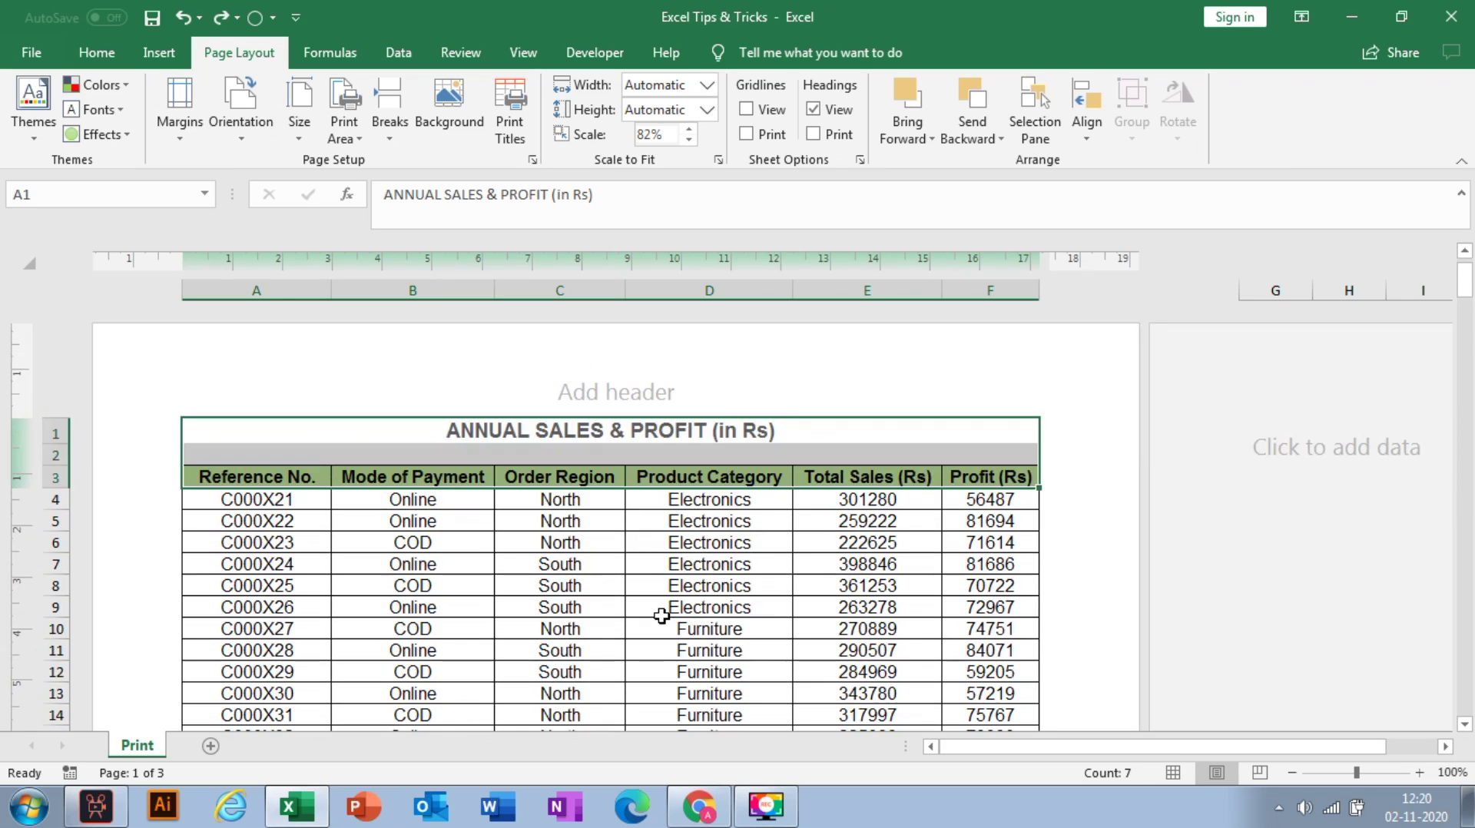
pyautogui.click(548, 569)
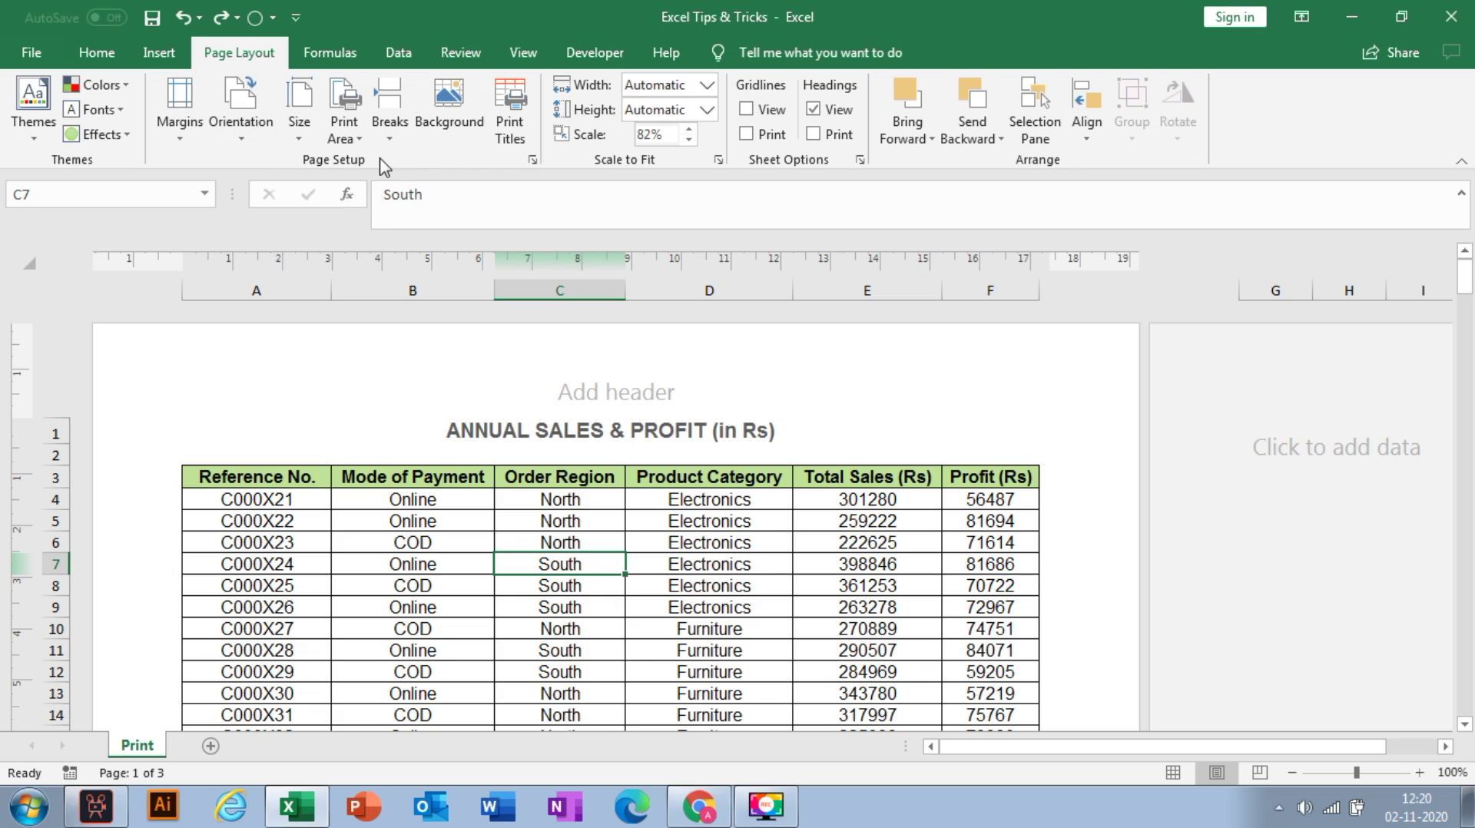
# - Set rows $1:$3 as the print title rows to repeat at the top of every page
pyautogui.click(510, 130)
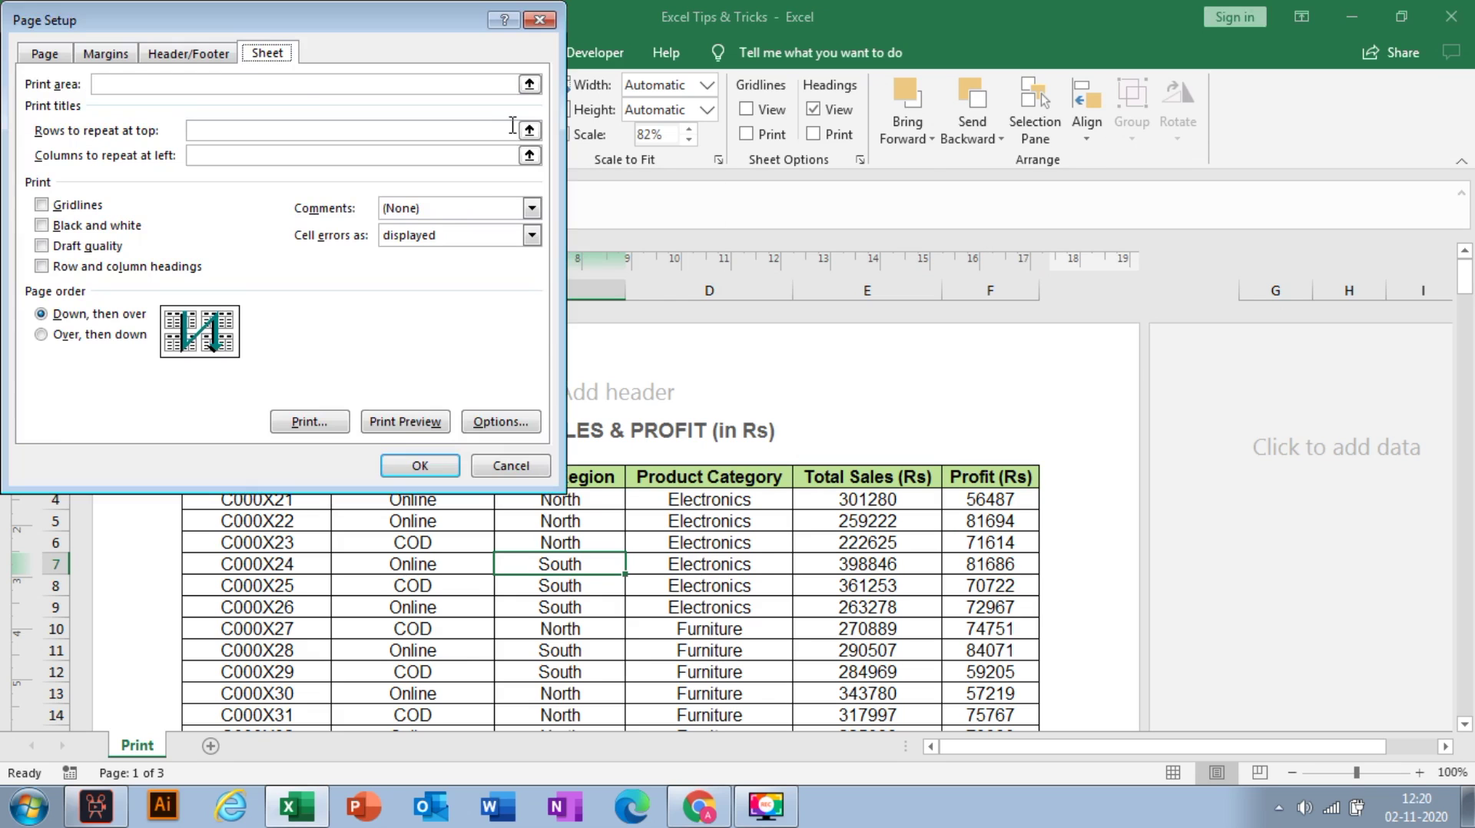
pyautogui.moveTo(344, 32); pyautogui.dragTo(1106, 102)
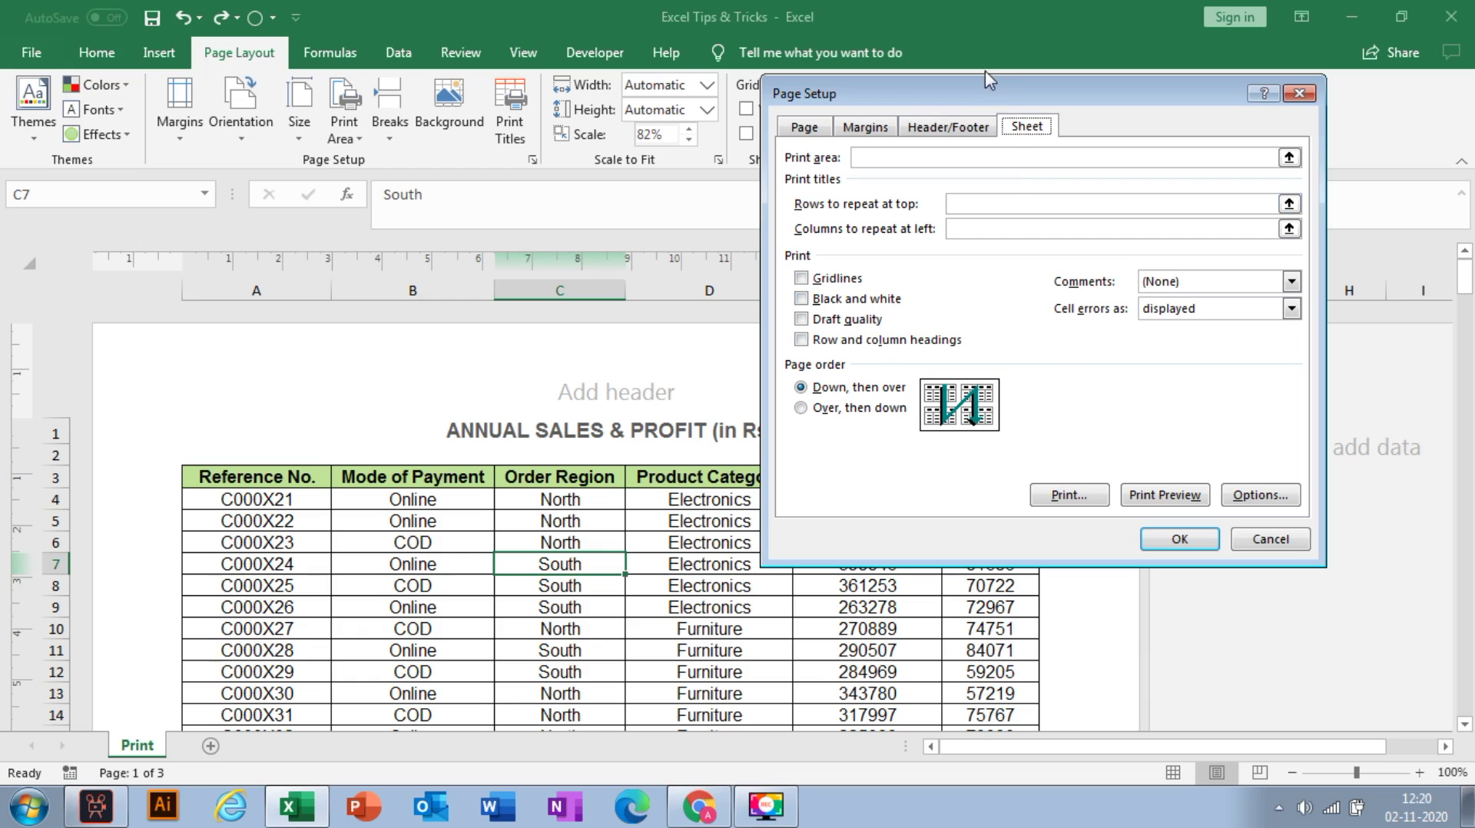
pyautogui.moveTo(973, 96); pyautogui.dragTo(1062, 93)
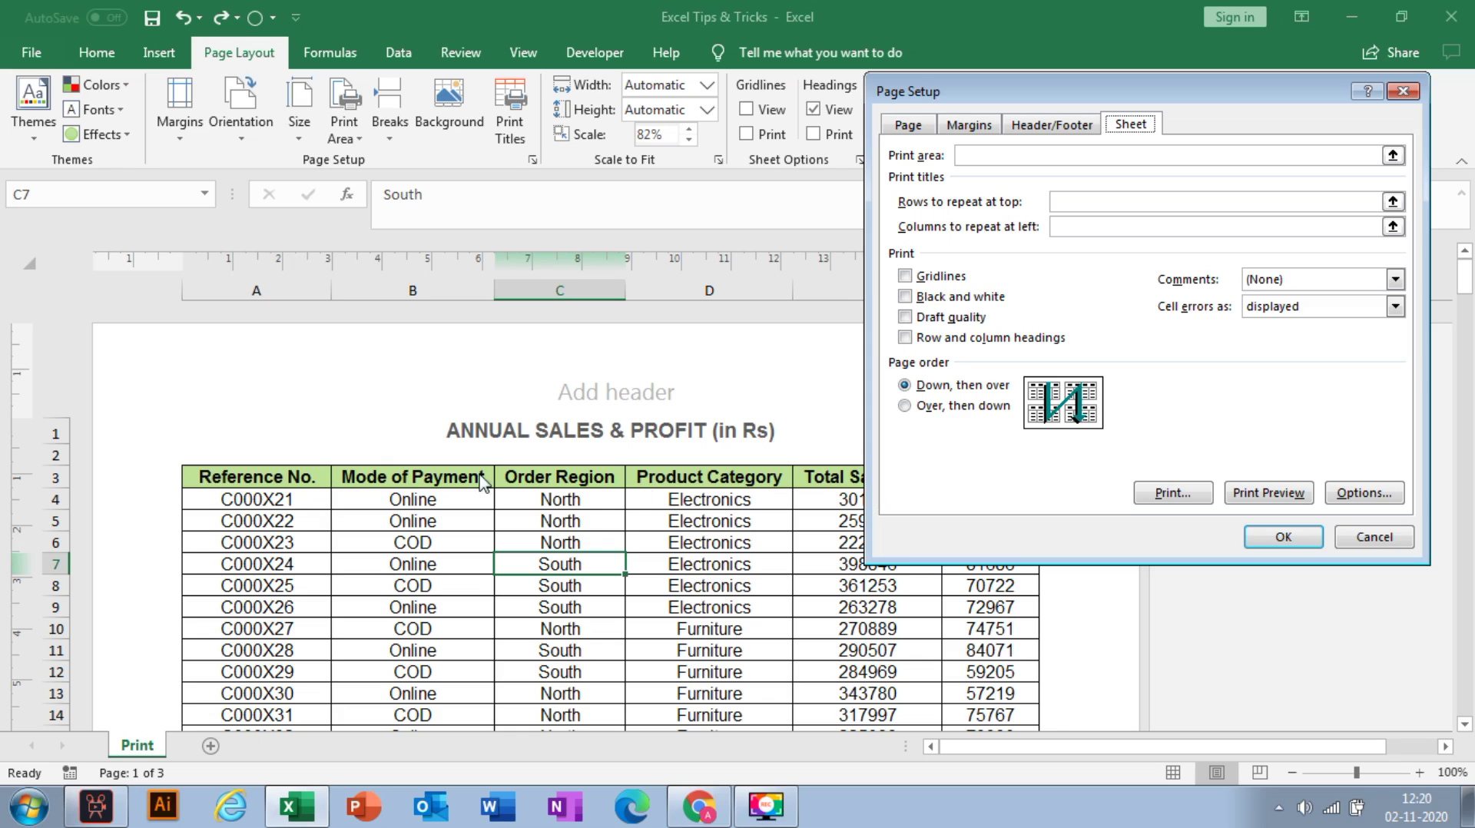
pyautogui.click(1102, 204)
pyautogui.click(57, 436)
pyautogui.moveTo(60, 445); pyautogui.dragTo(54, 471)
pyautogui.moveTo(53, 469); pyautogui.dragTo(54, 469)
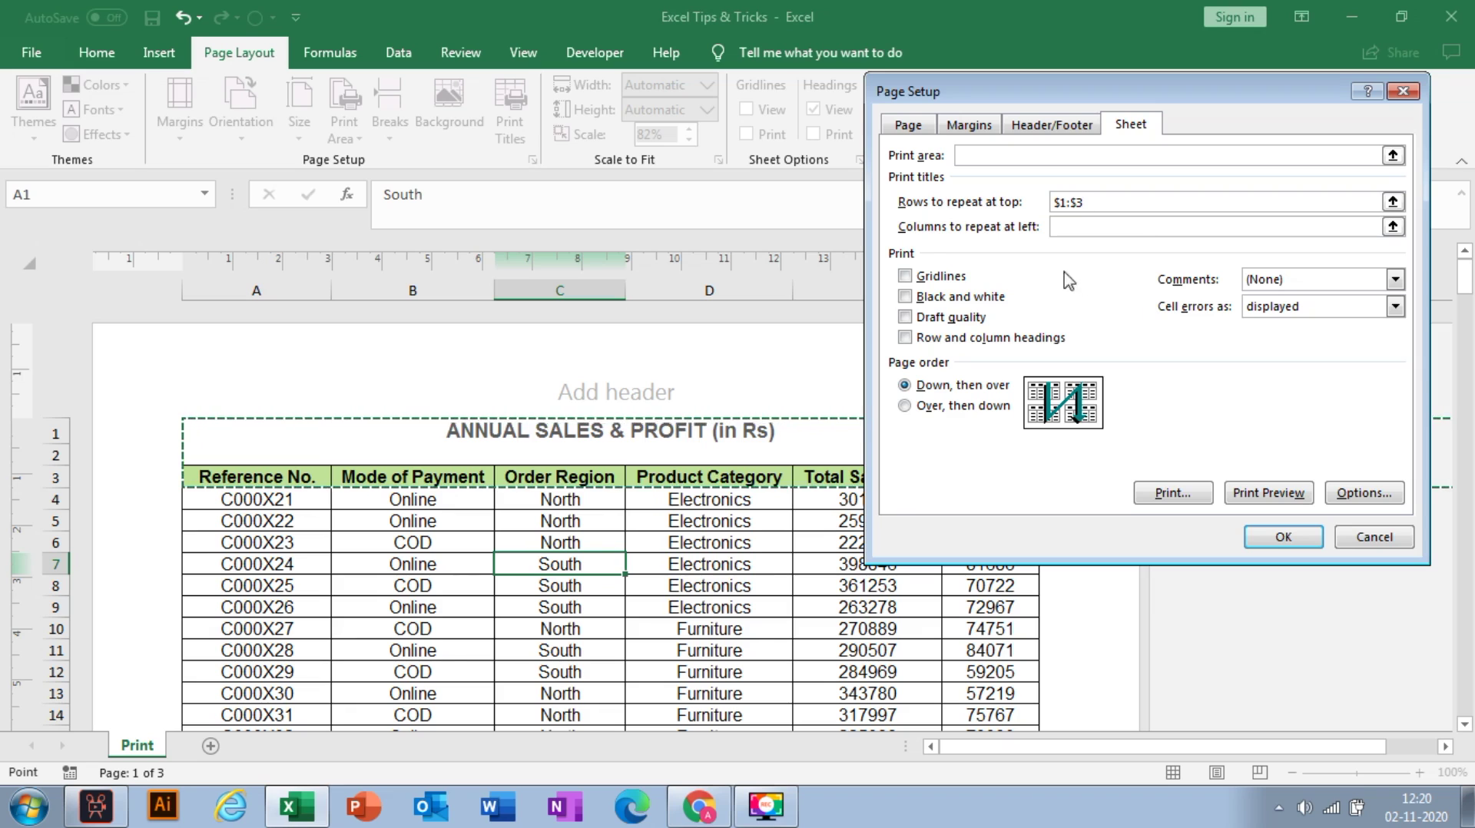
# - Try the "Over, then down" page order and switch back to "Down, then over"
pyautogui.moveTo(1032, 100); pyautogui.dragTo(1076, 101)
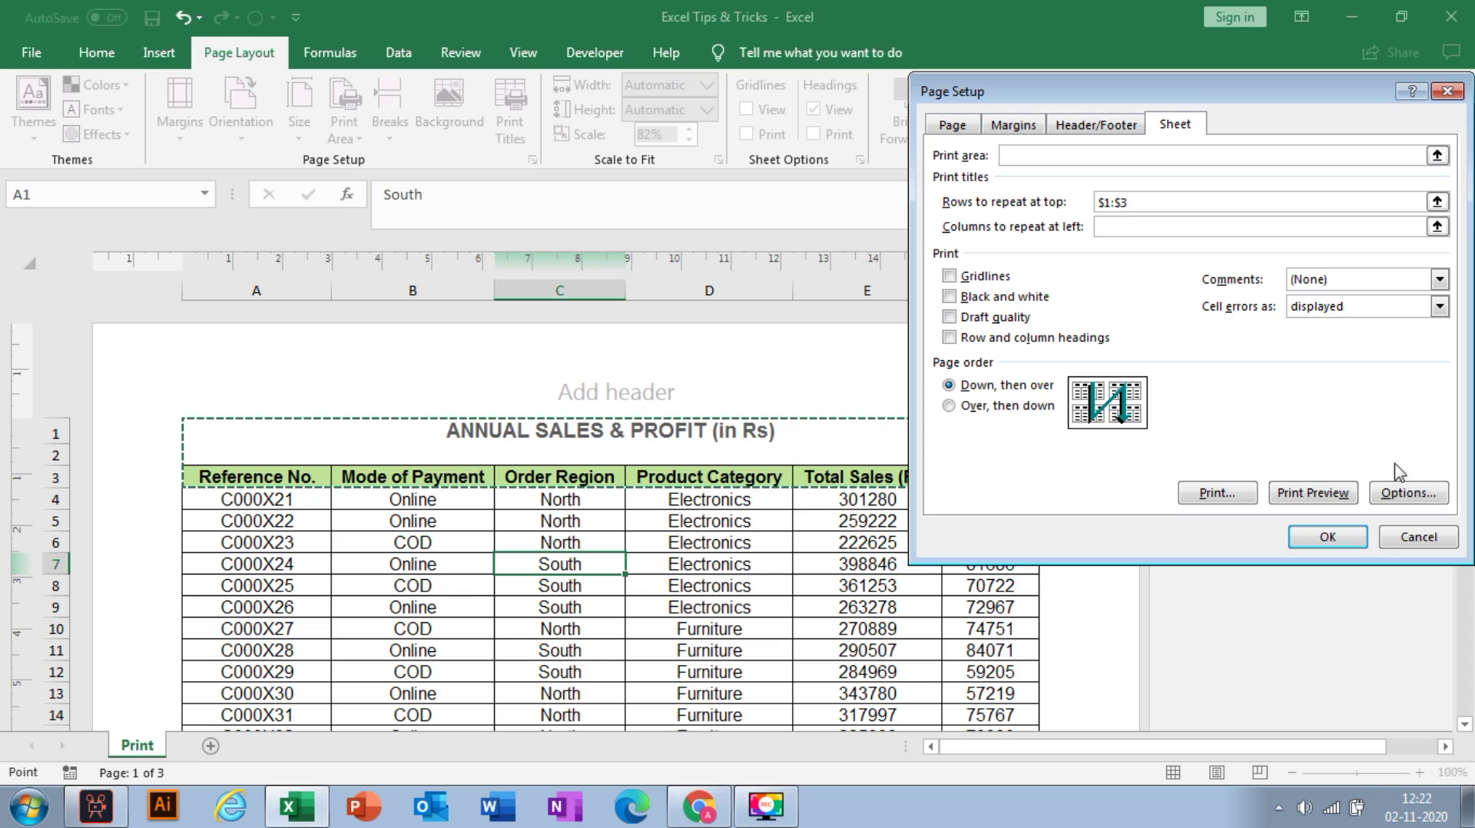
pyautogui.click(974, 409)
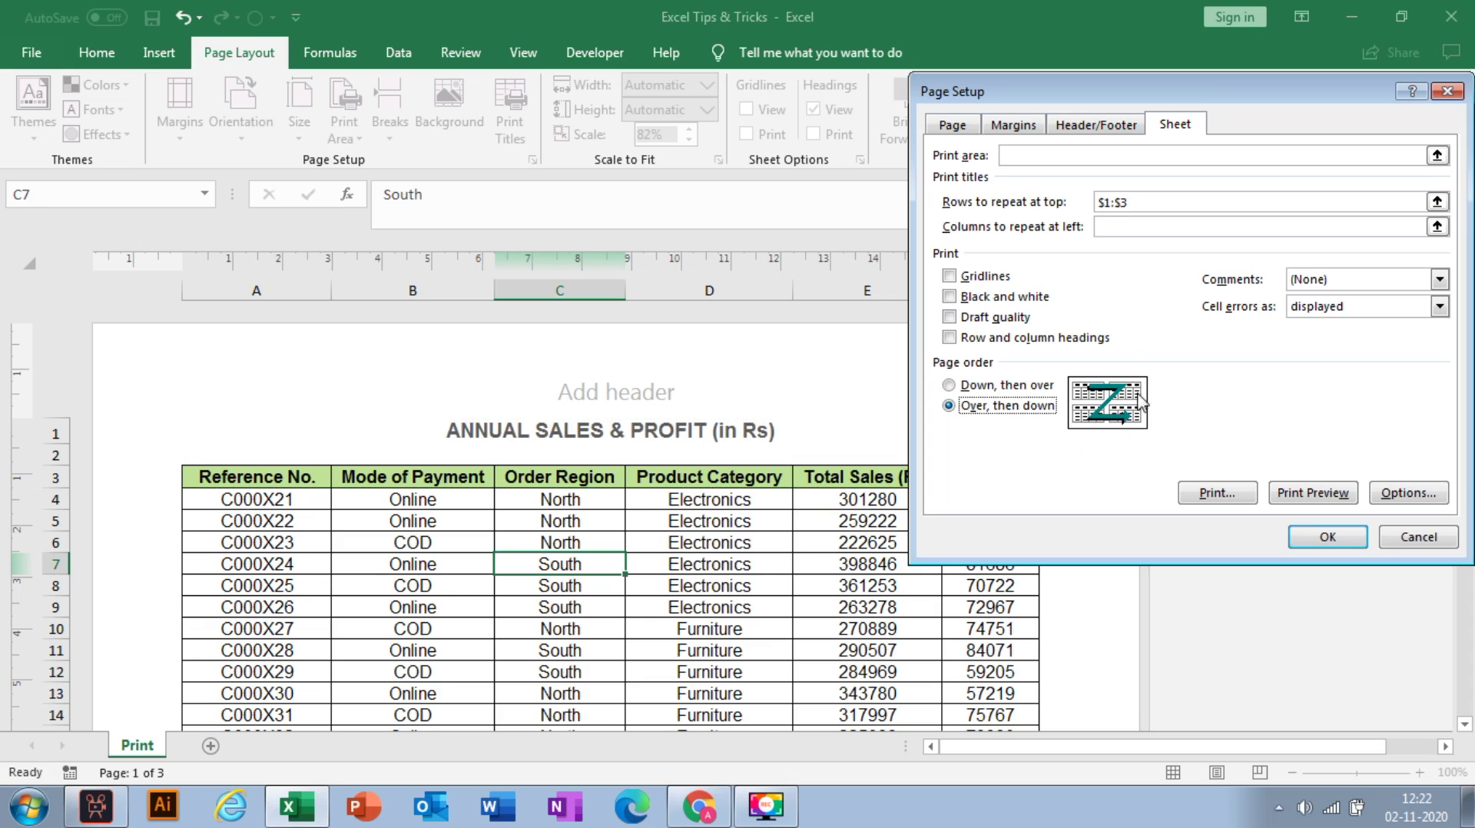
pyautogui.click(972, 392)
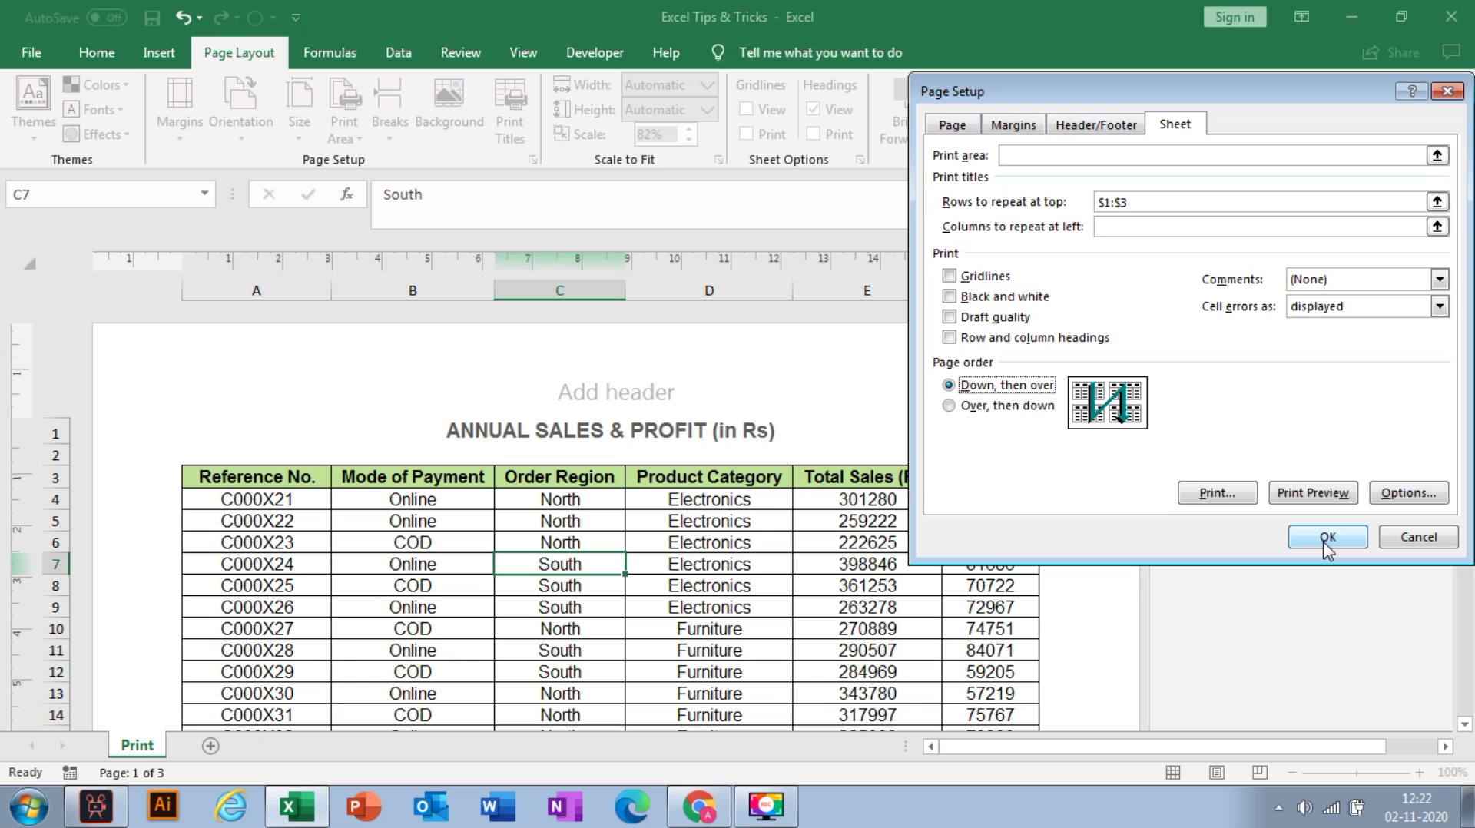
# - Apply the page setup by opening its print preview and view page 2 to check the repeated title rows
pyautogui.click(1314, 494)
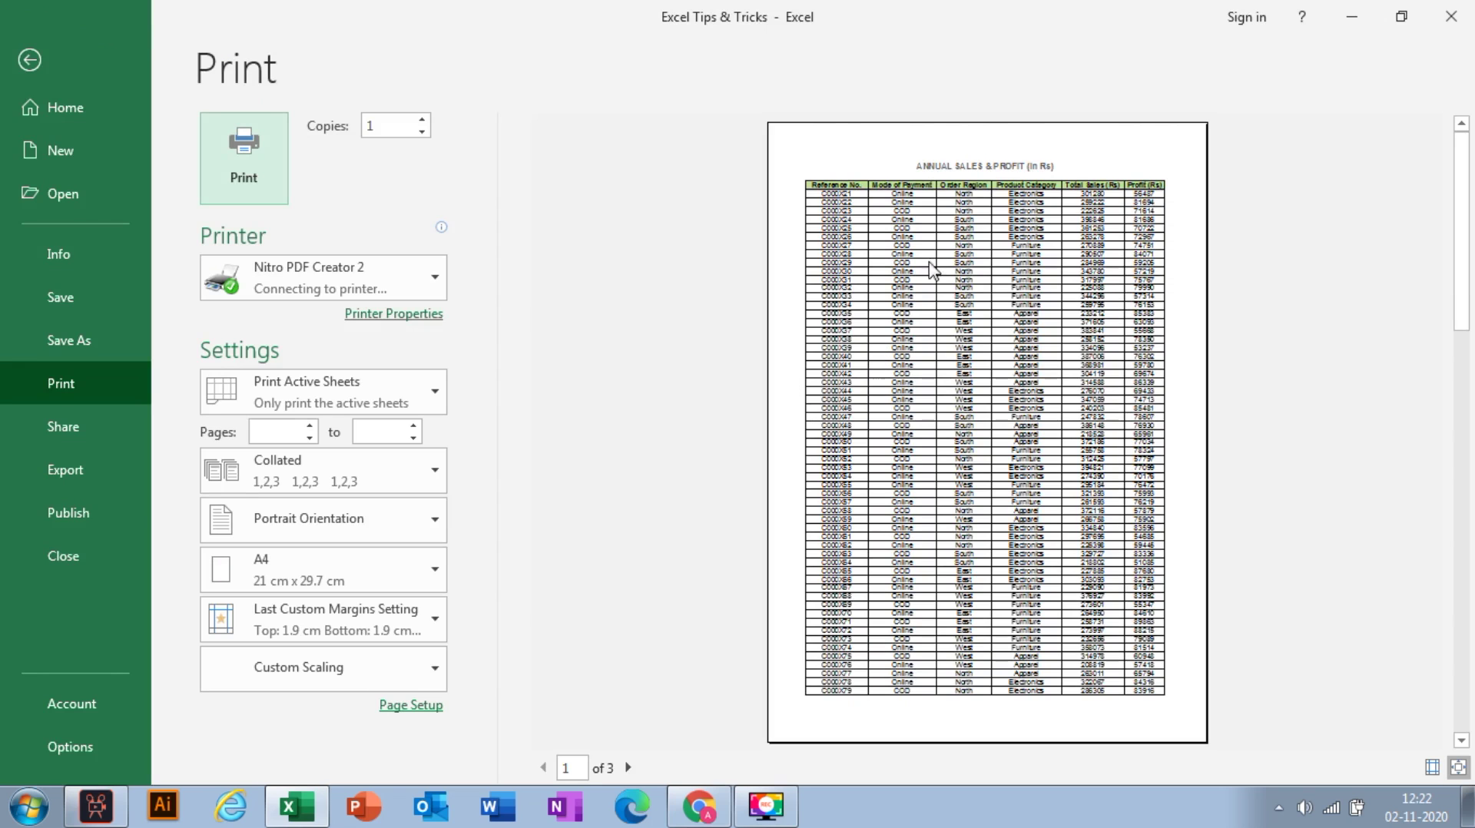
pyautogui.click(628, 768)
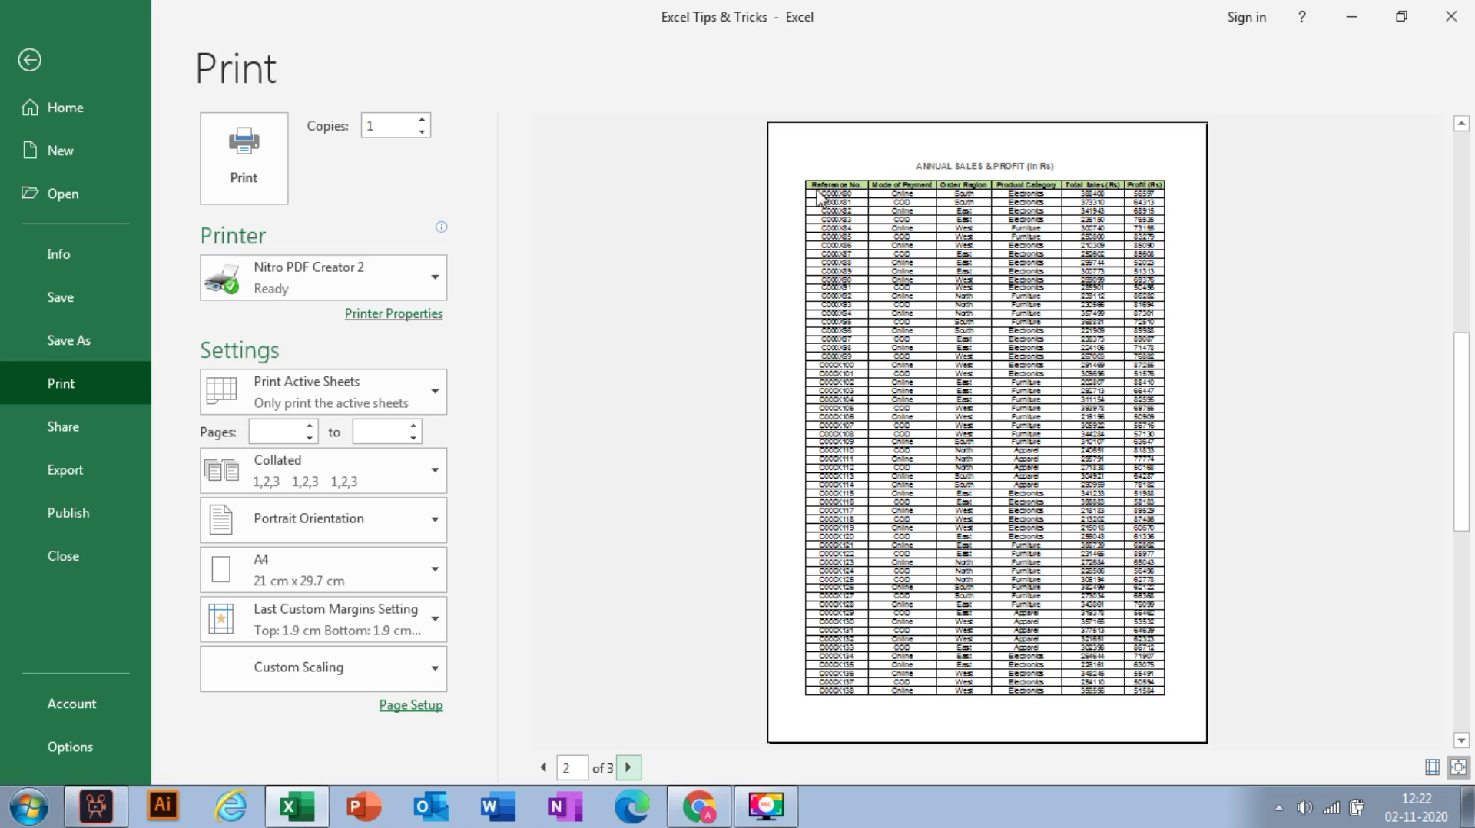
# - View page 3 in the print preview and review the print title rows in the page setup
pyautogui.click(629, 767)
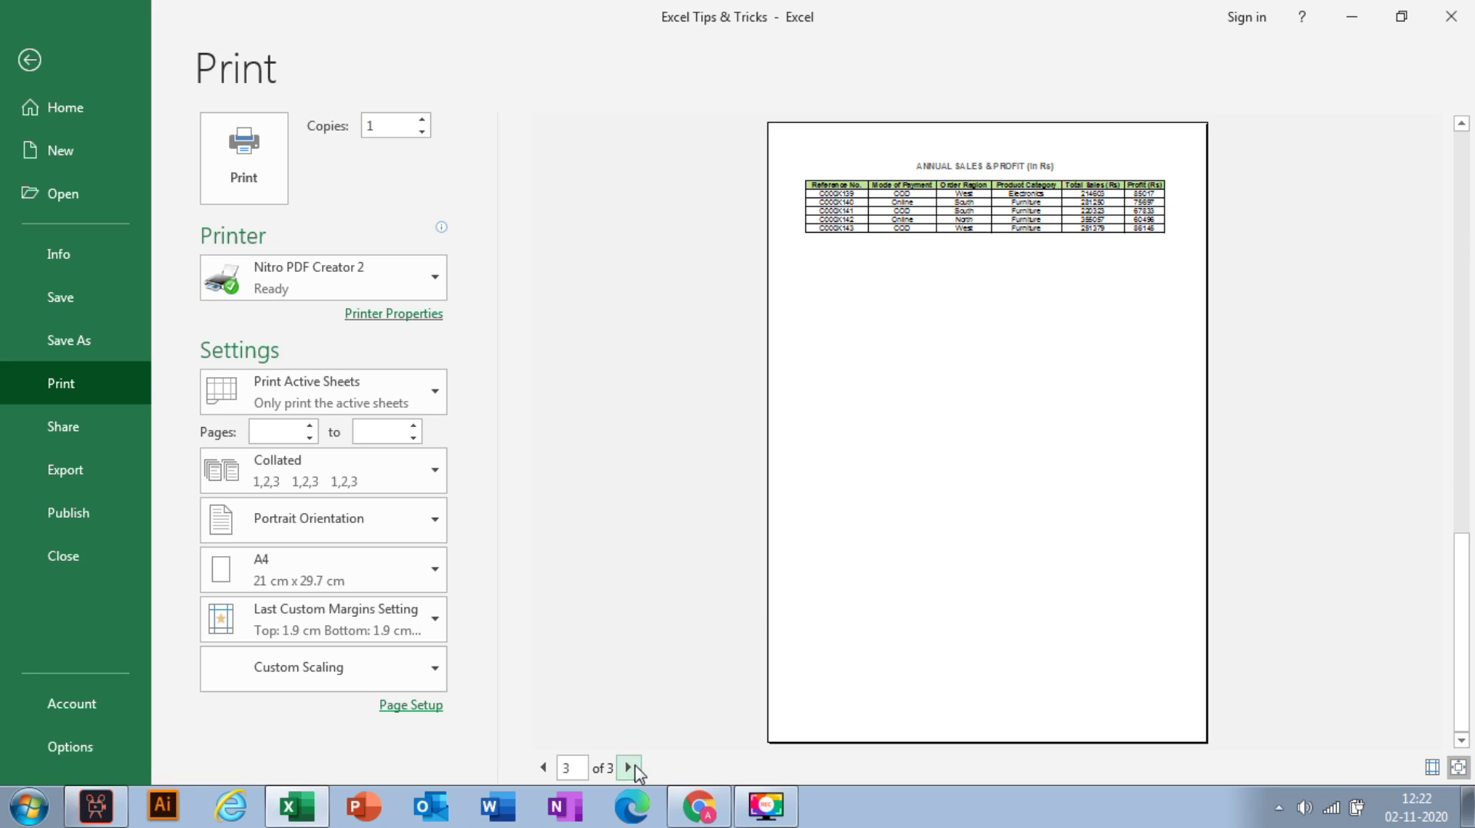
pyautogui.click(30, 60)
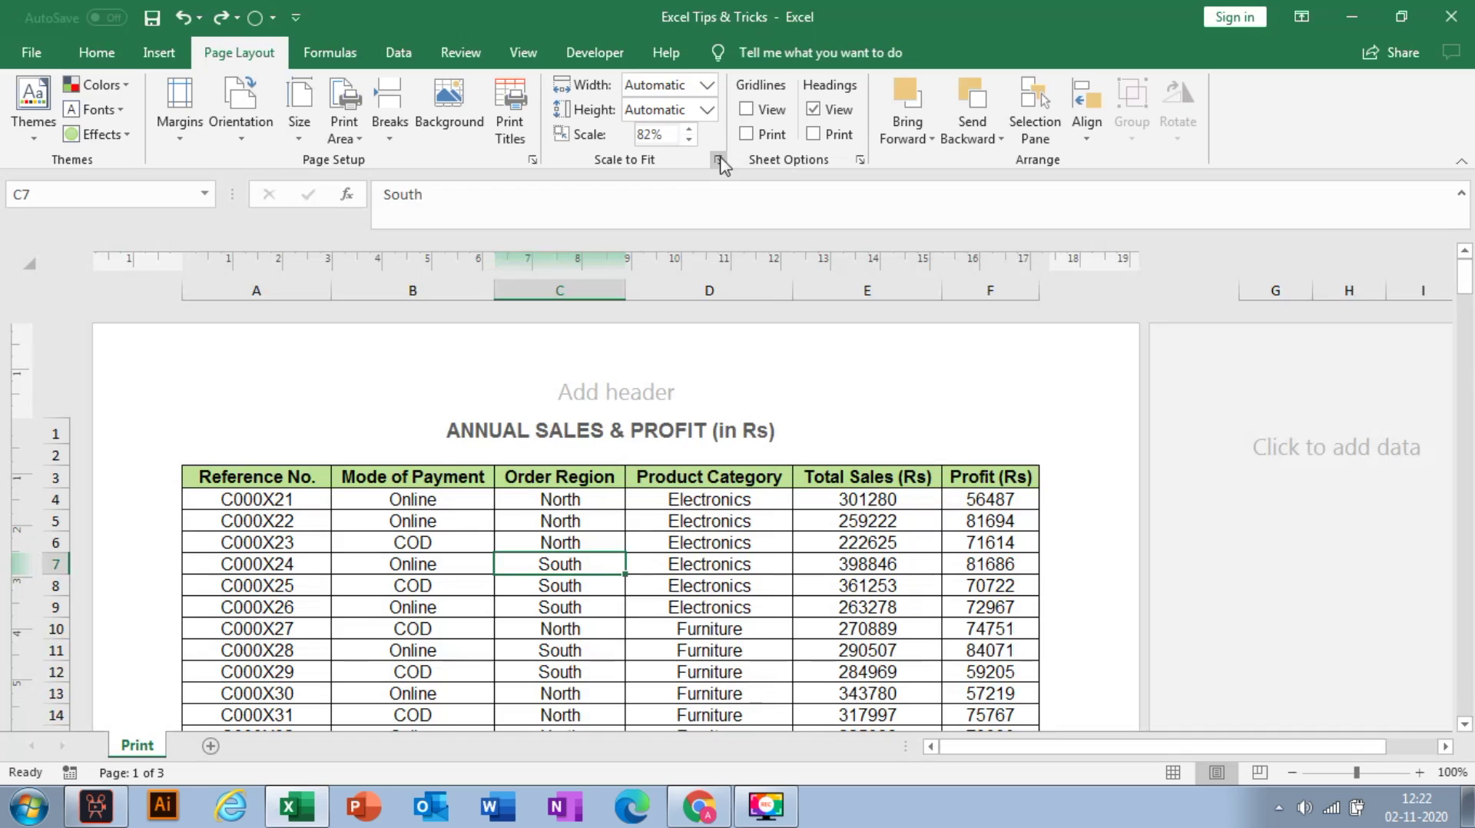
pyautogui.click(510, 131)
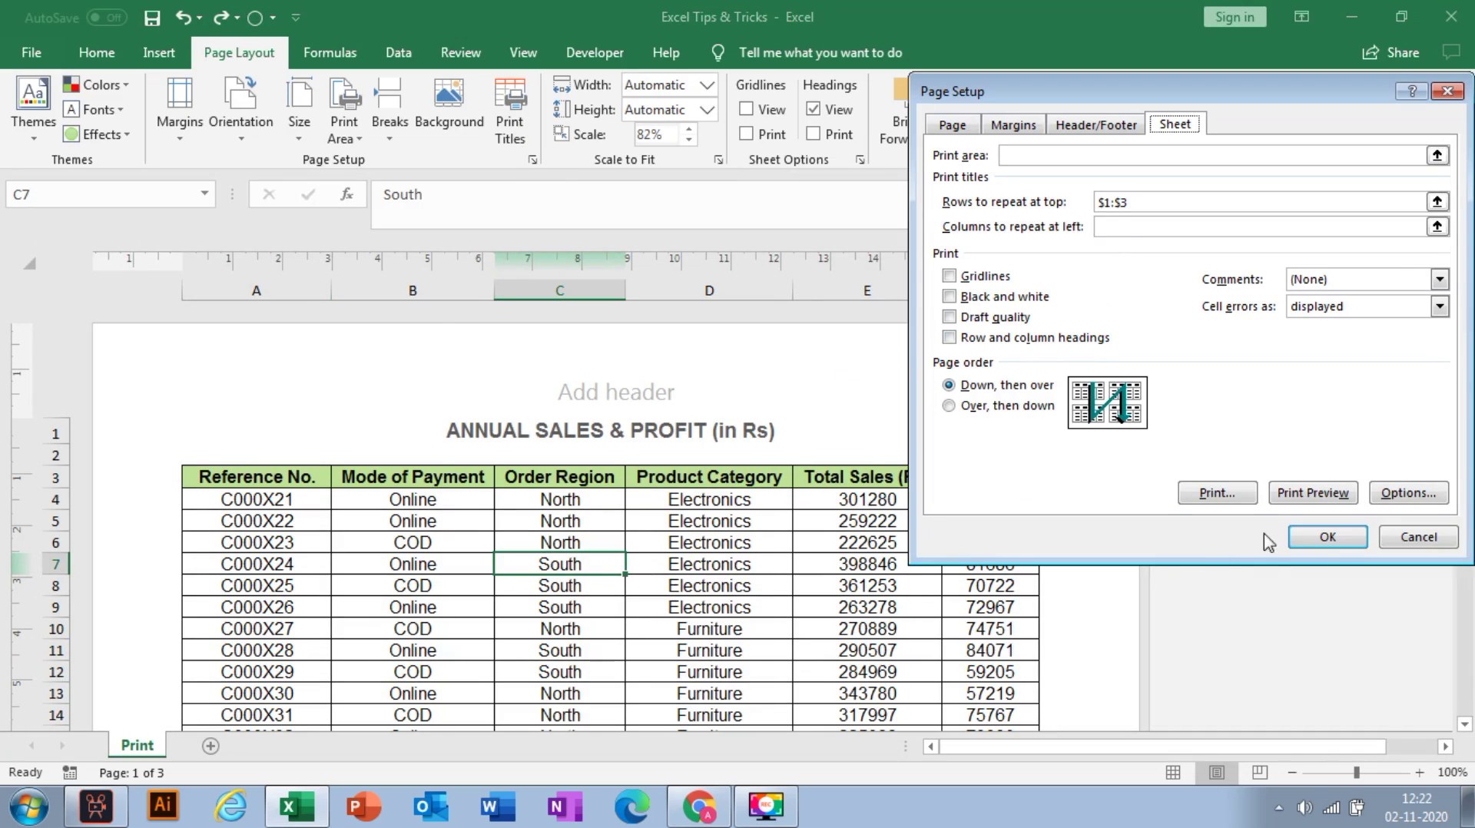
pyautogui.click(1316, 537)
# - Examine the break between pages 1 and 2 on the sheet for the repeated title and column headers
pyautogui.scroll(-5, 559, 527)
pyautogui.scroll(-18, 558, 524)
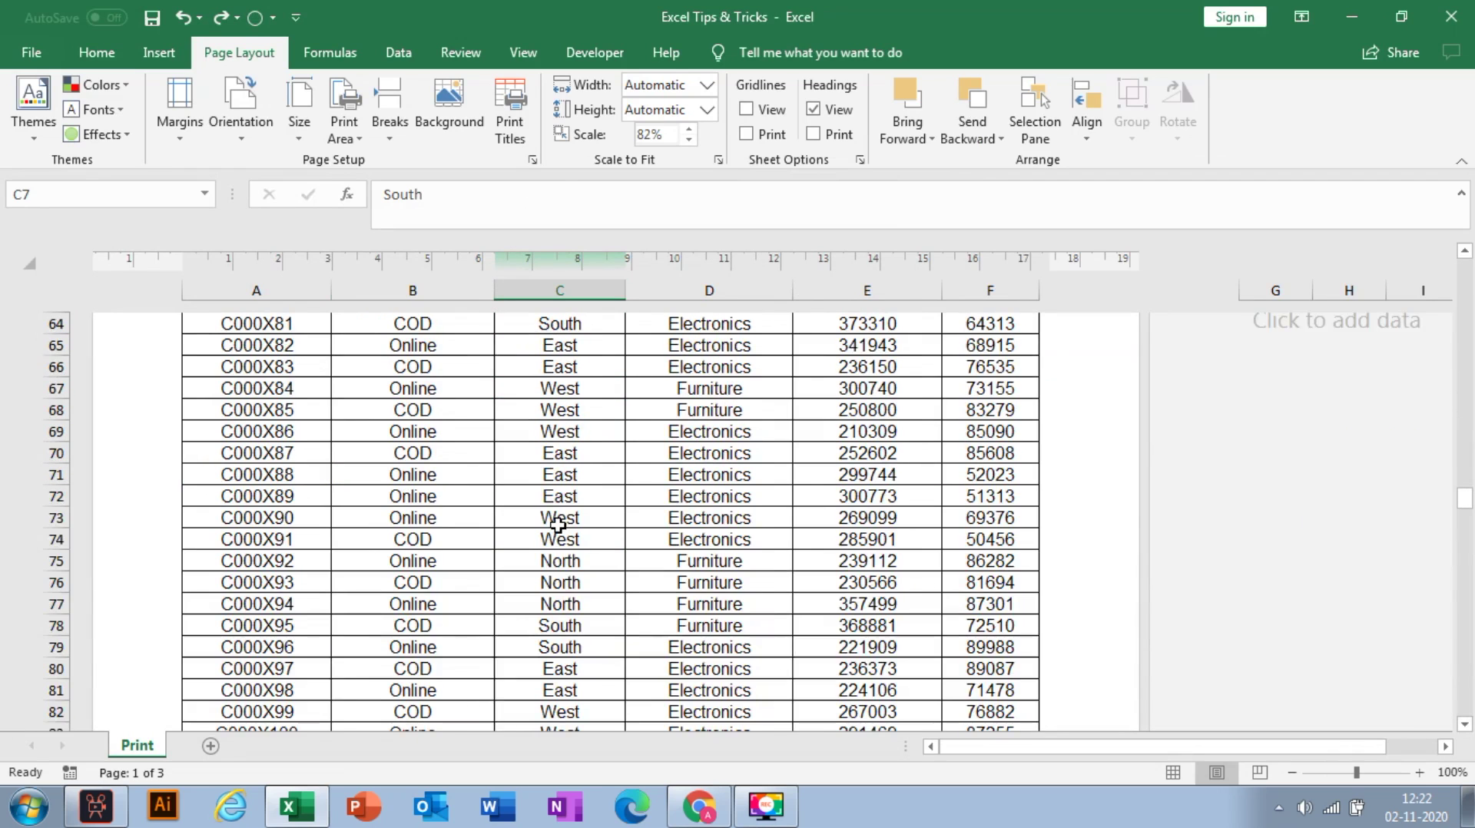
pyautogui.scroll(7, 555, 524)
pyautogui.scroll(-1, 554, 530)
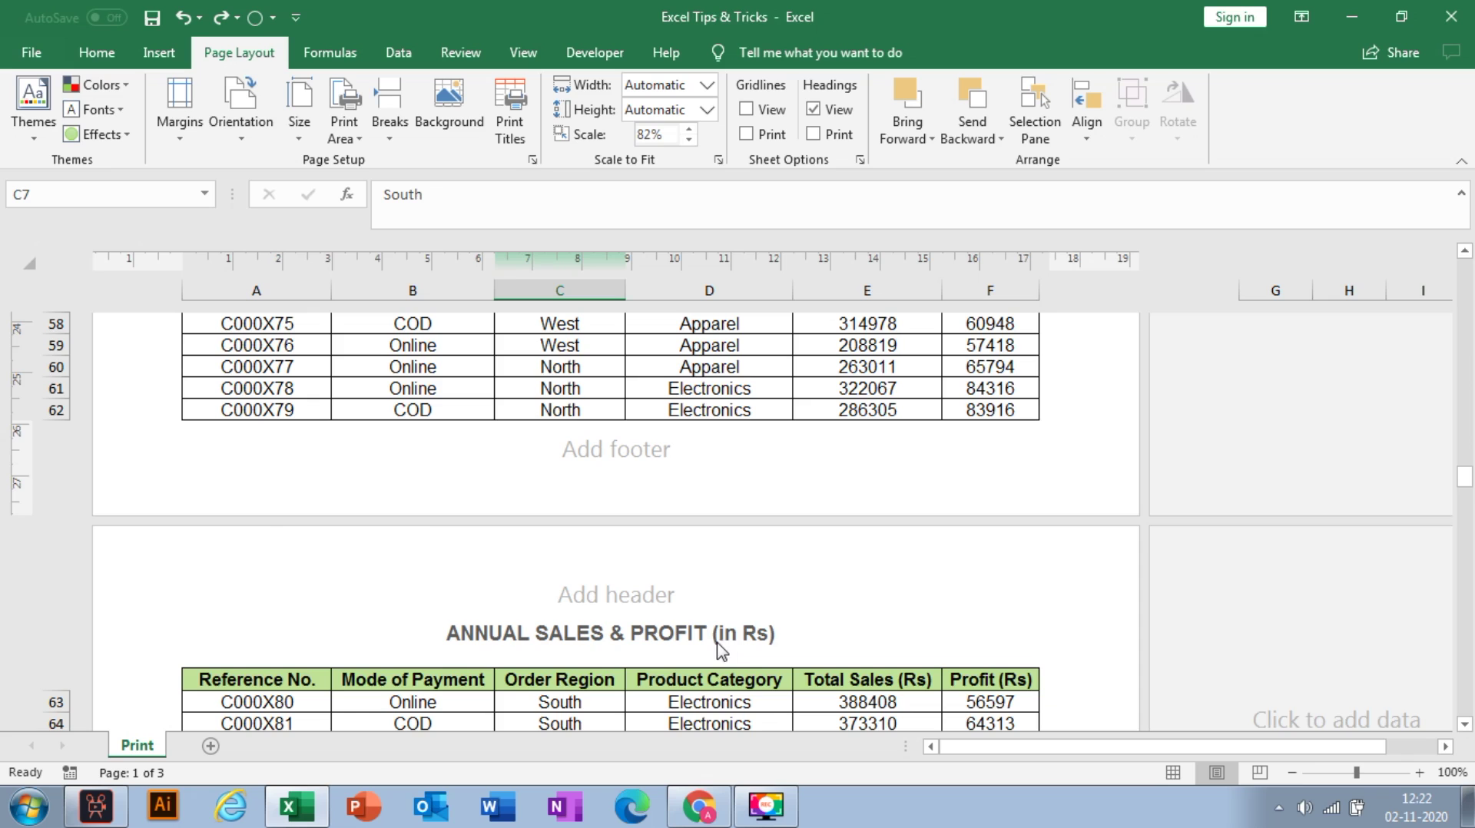
pyautogui.scroll(-3, 560, 665)
pyautogui.scroll(3, 254, 476)
pyautogui.scroll(-1, 898, 684)
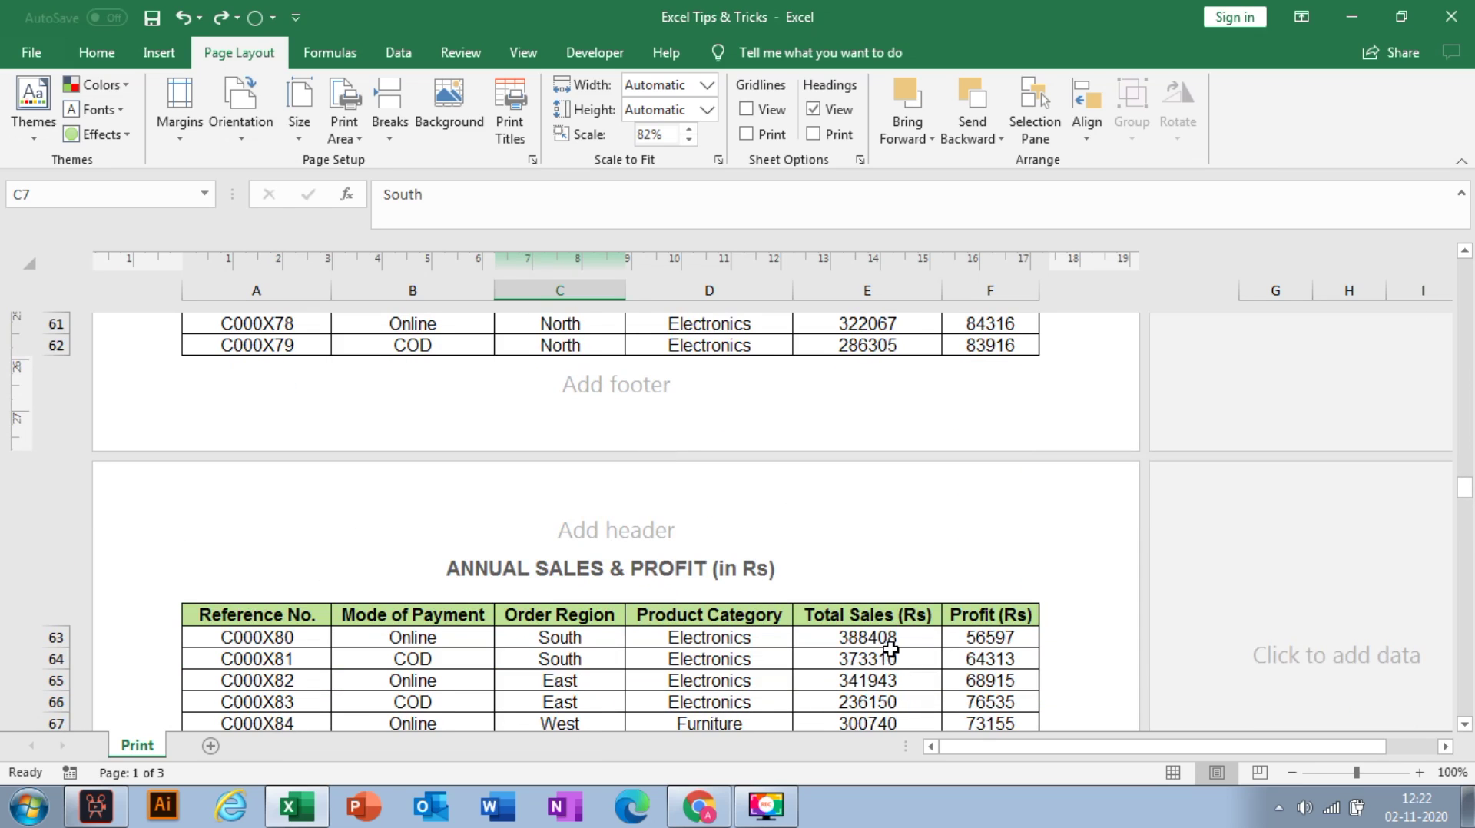
# - Enter "XYZ PVT. LTD" in the center section of the page header
pyautogui.click(1292, 772)
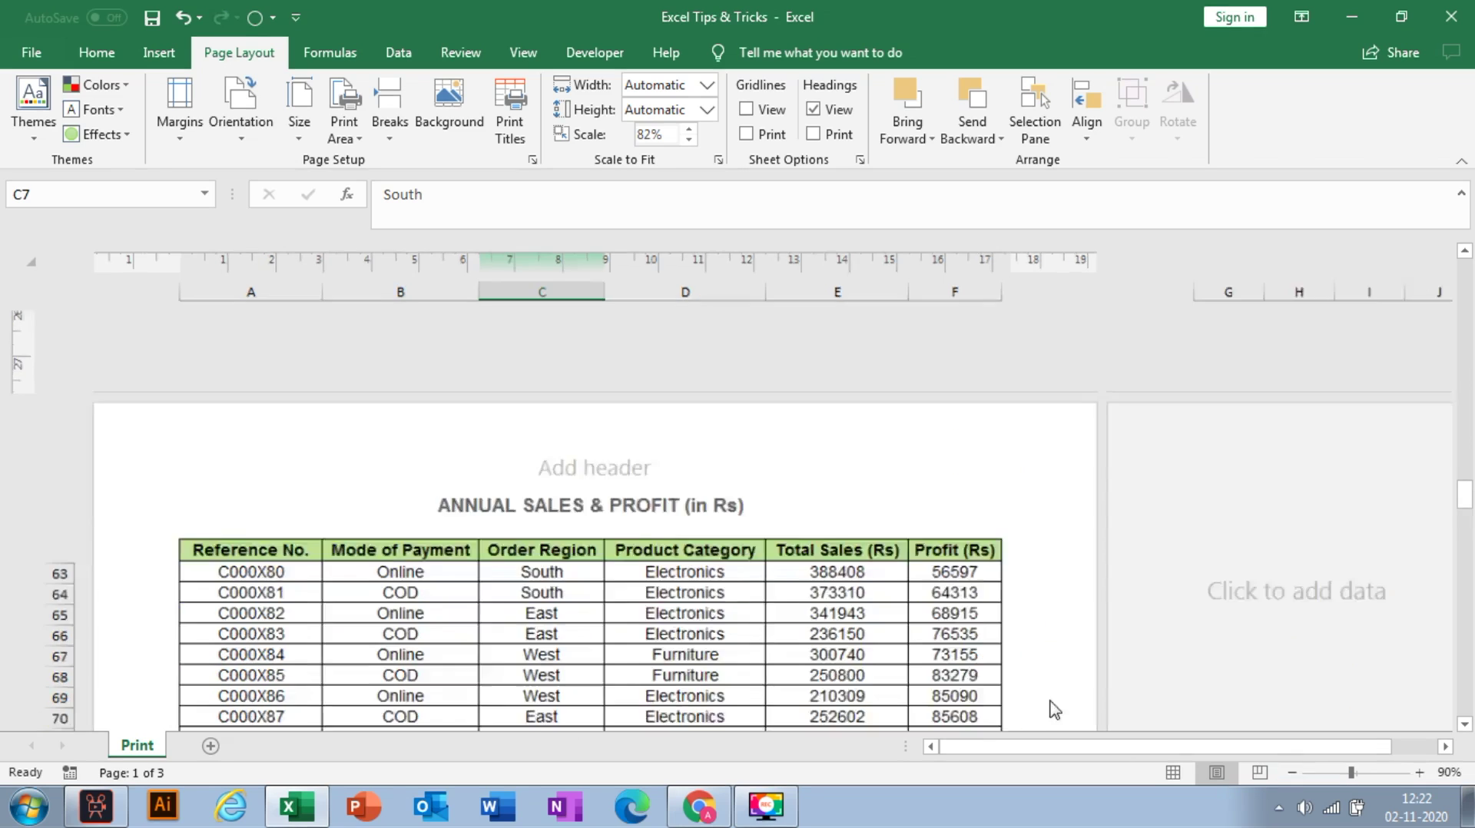
pyautogui.scroll(9, 622, 445)
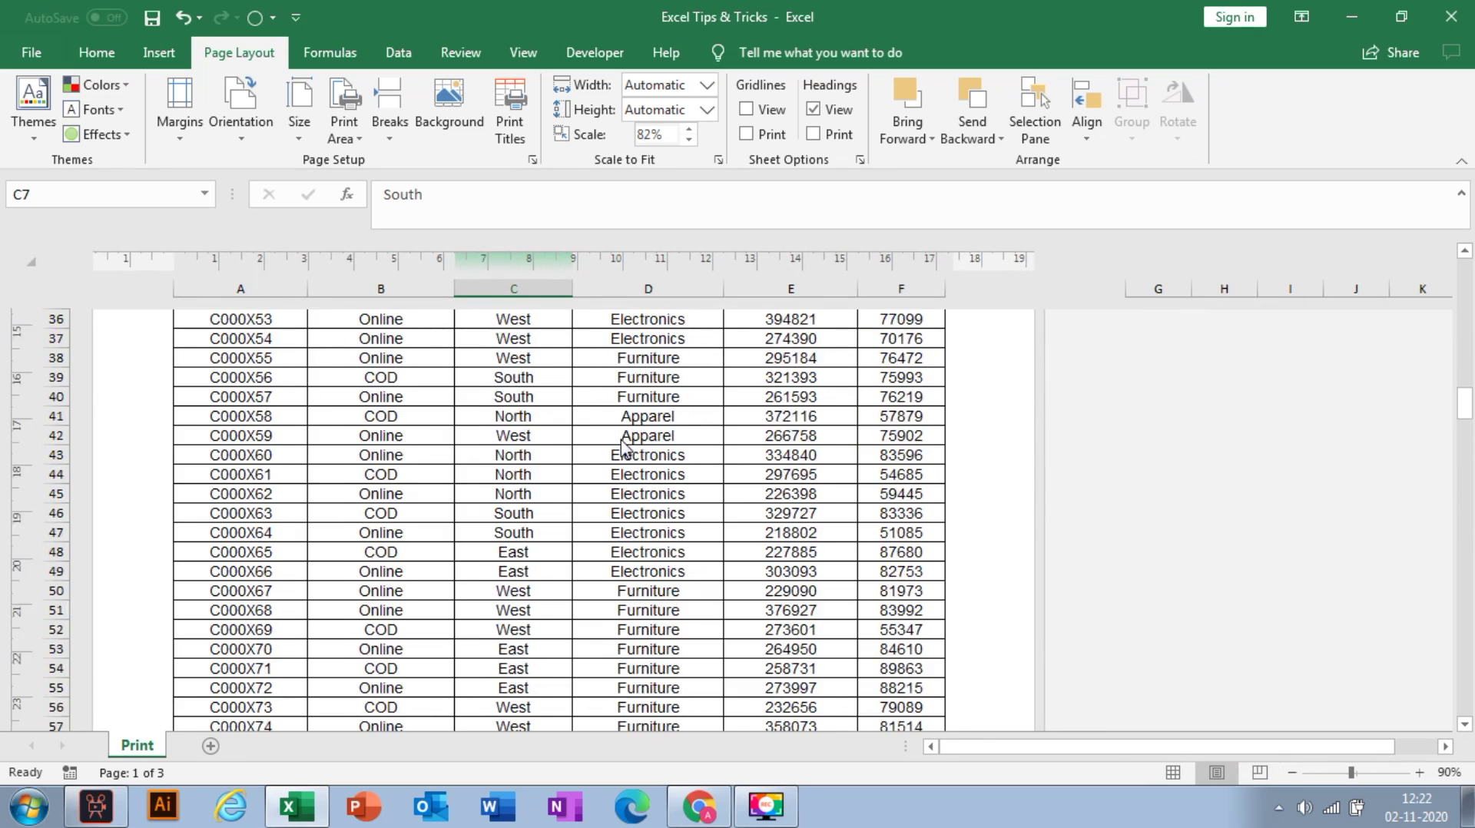
pyautogui.scroll(13, 622, 445)
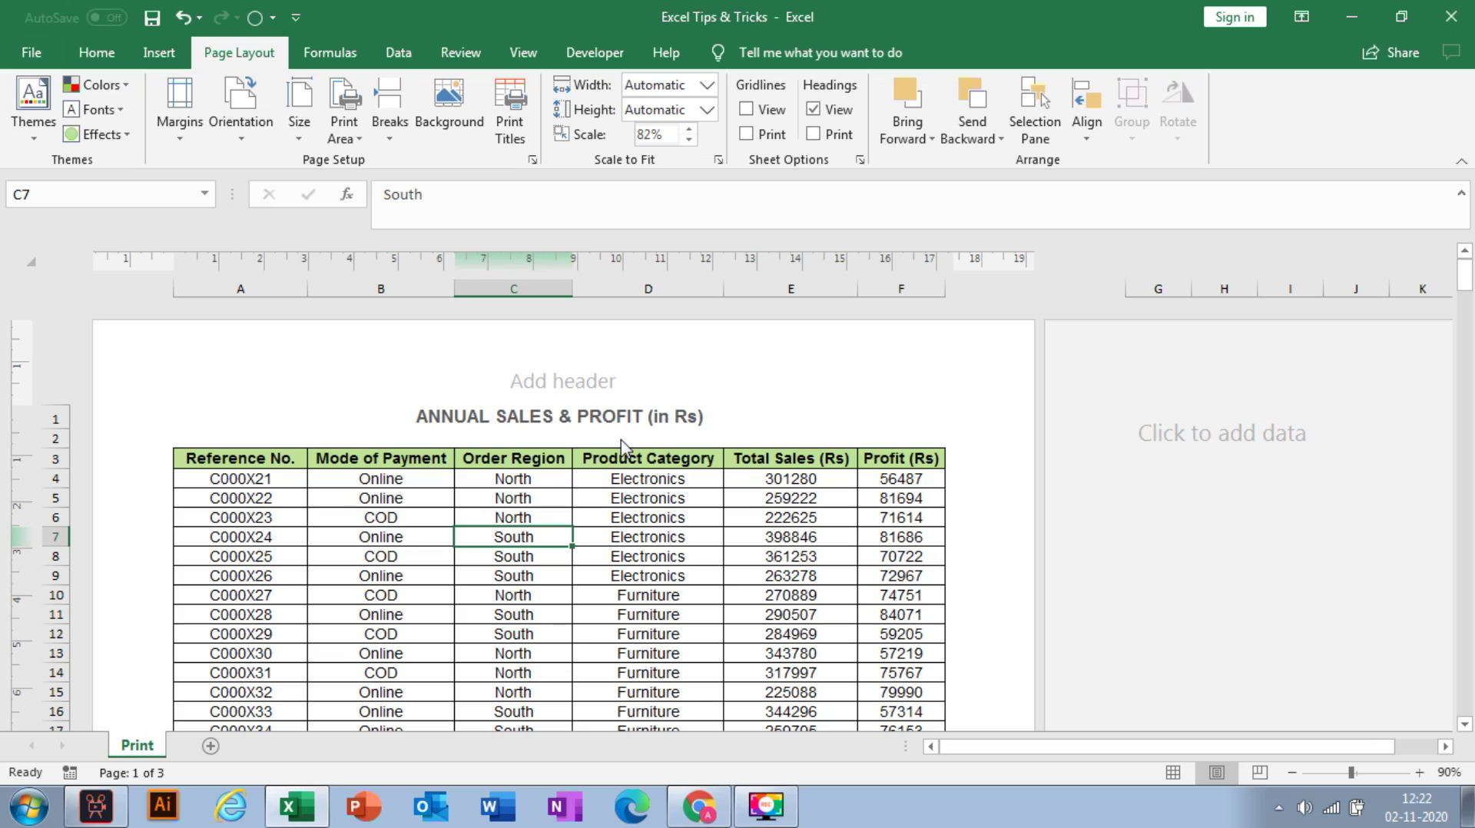
pyautogui.click(546, 388)
pyautogui.write('XYZ P')
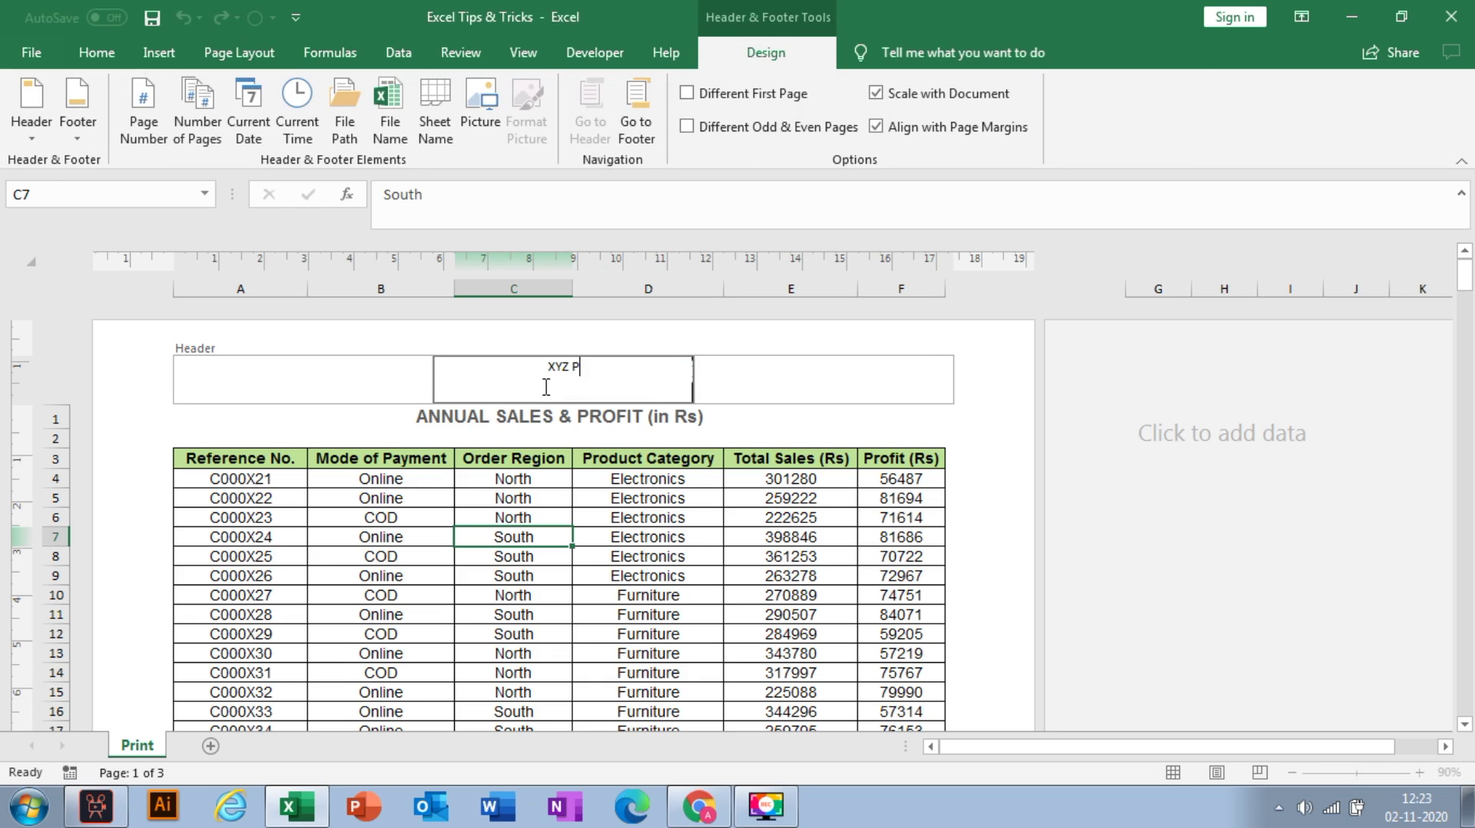
pyautogui.write('VT. LTD')
# - Format the company name in the page header as Arial, size 16
pyautogui.click(97, 55)
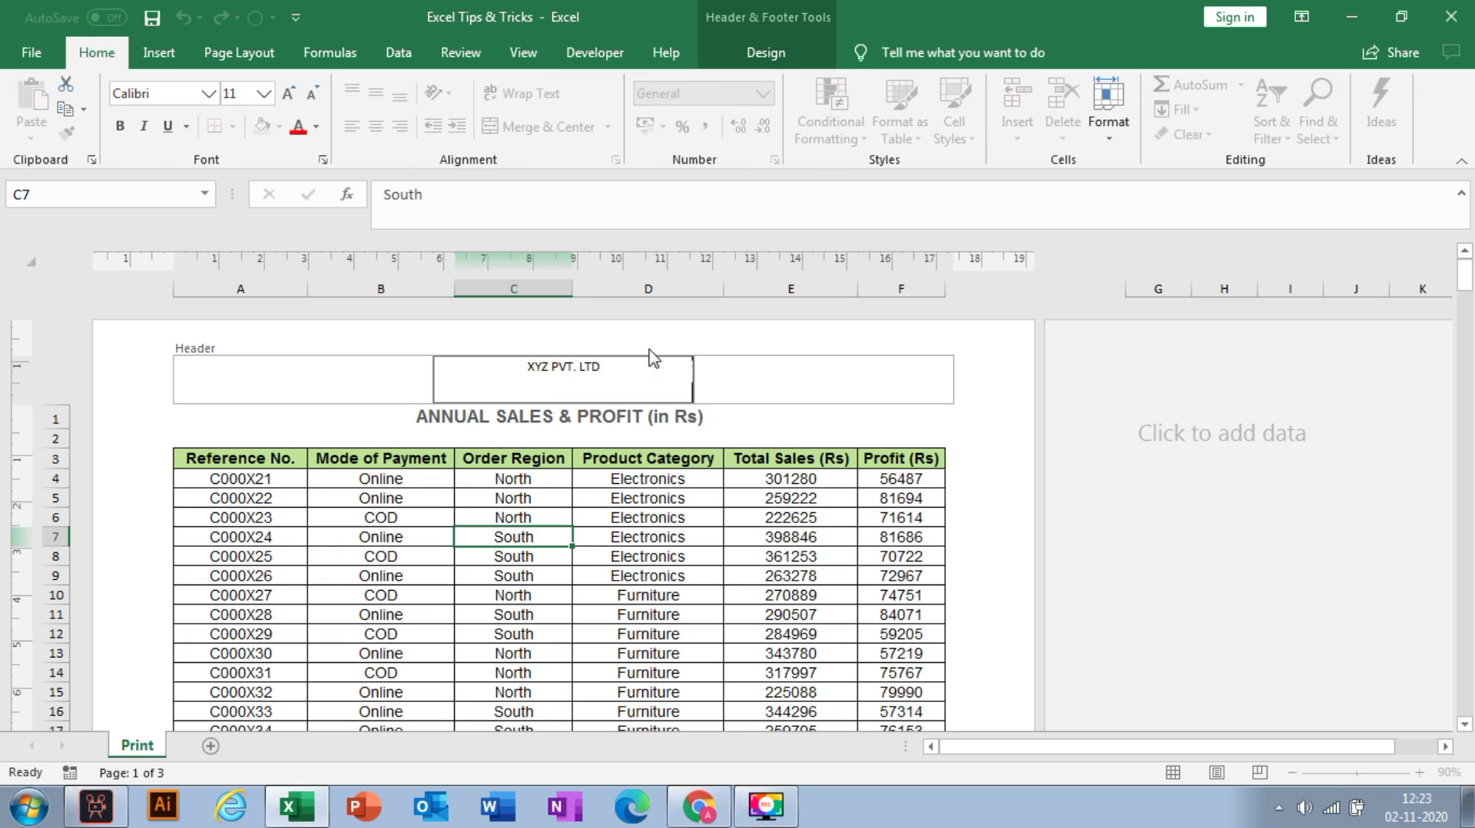
pyautogui.tripleClick(574, 366)
pyautogui.click(264, 93)
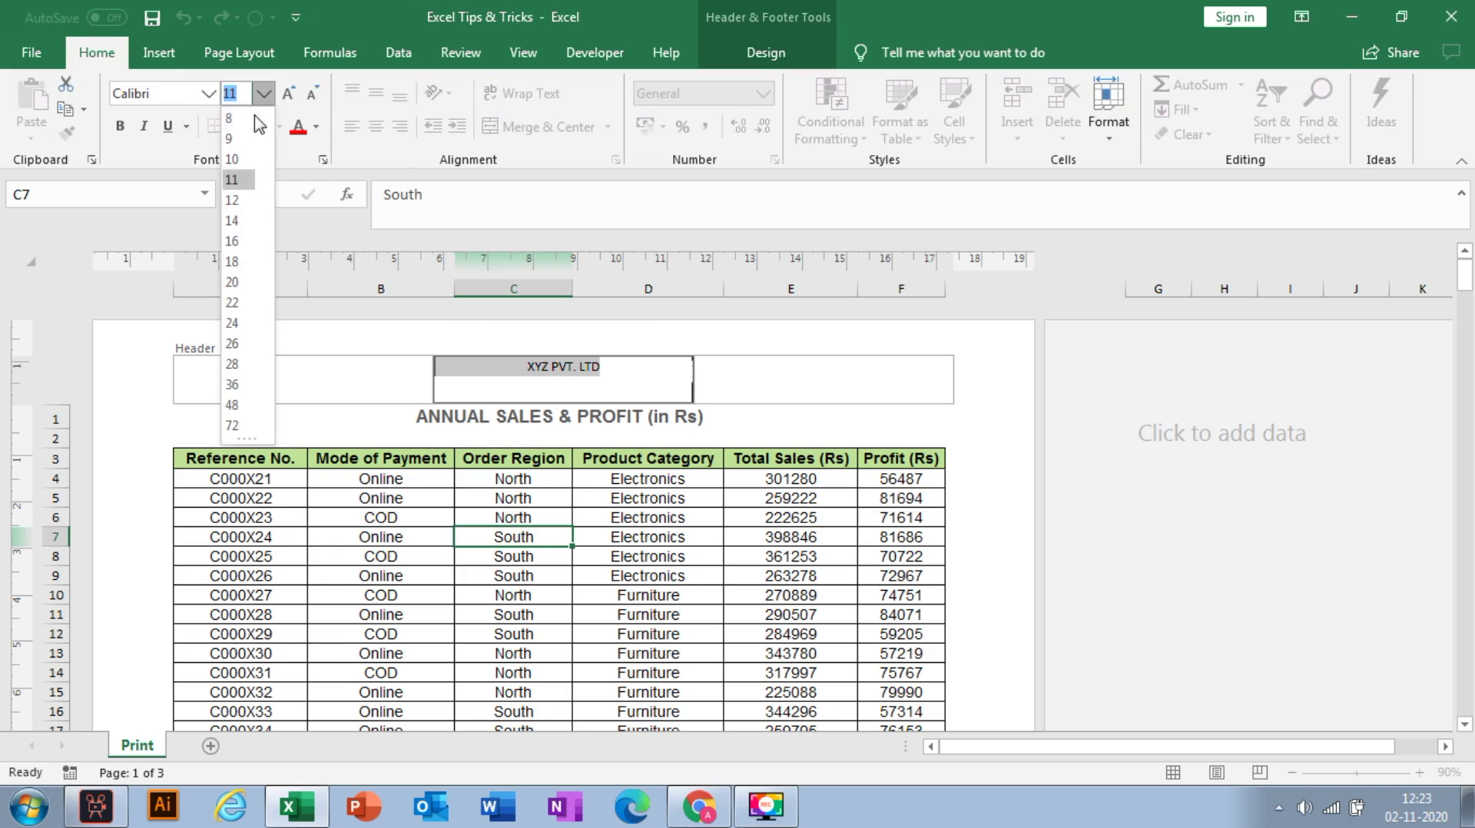
pyautogui.click(240, 243)
pyautogui.click(208, 93)
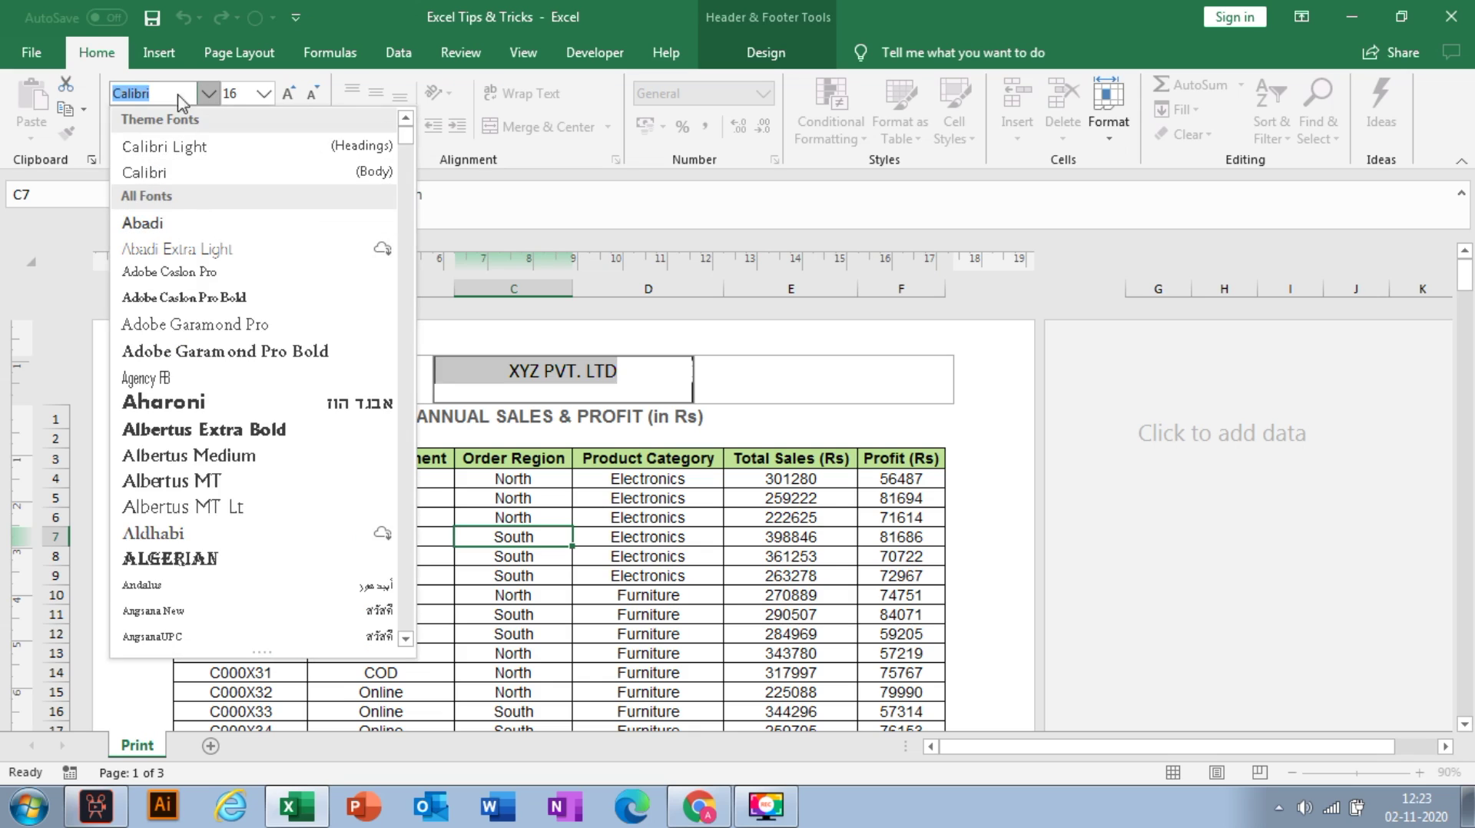
pyautogui.write('Arial')
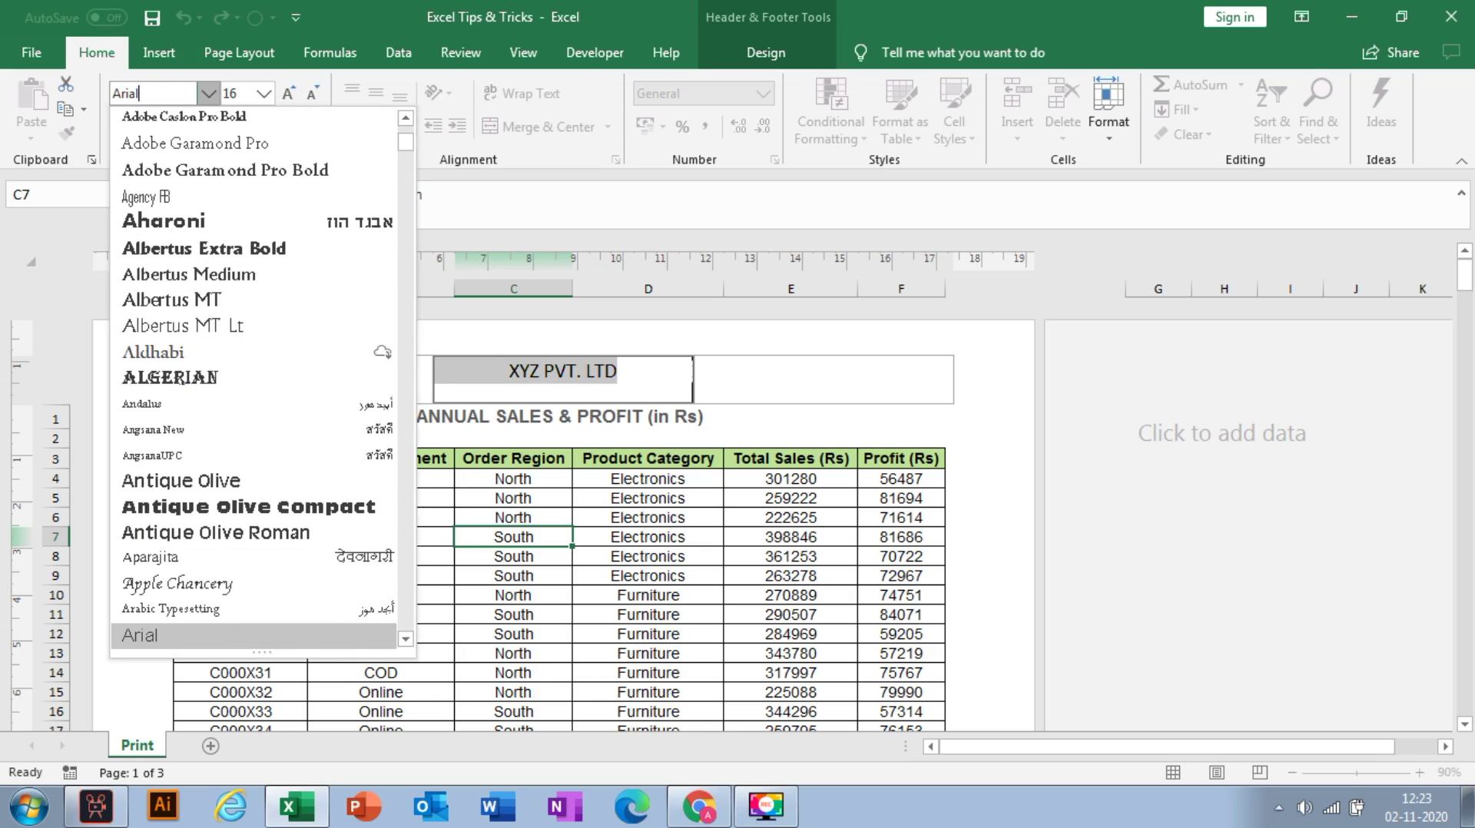
pyautogui.press('Return')
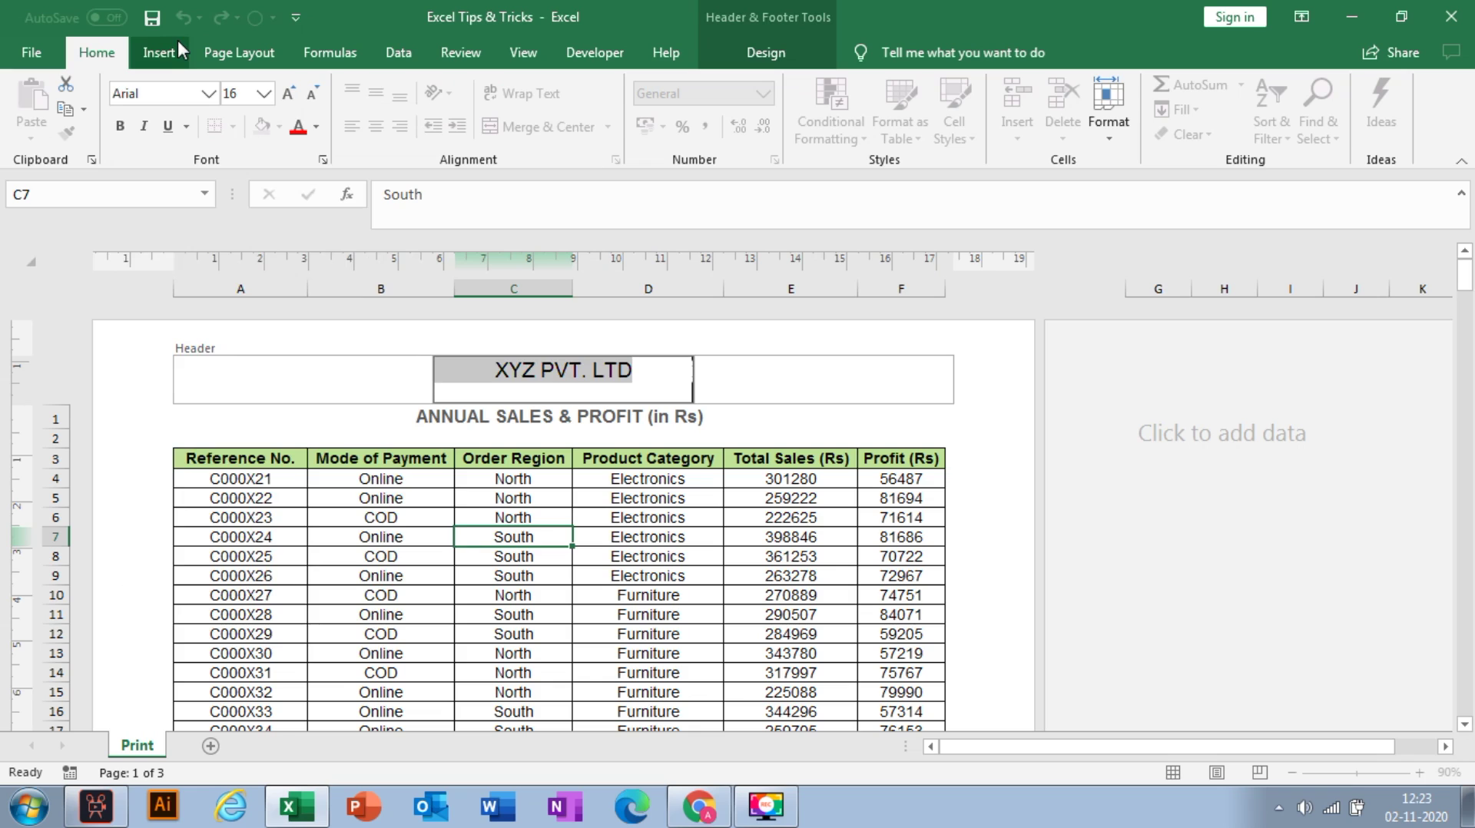
pyautogui.click(647, 387)
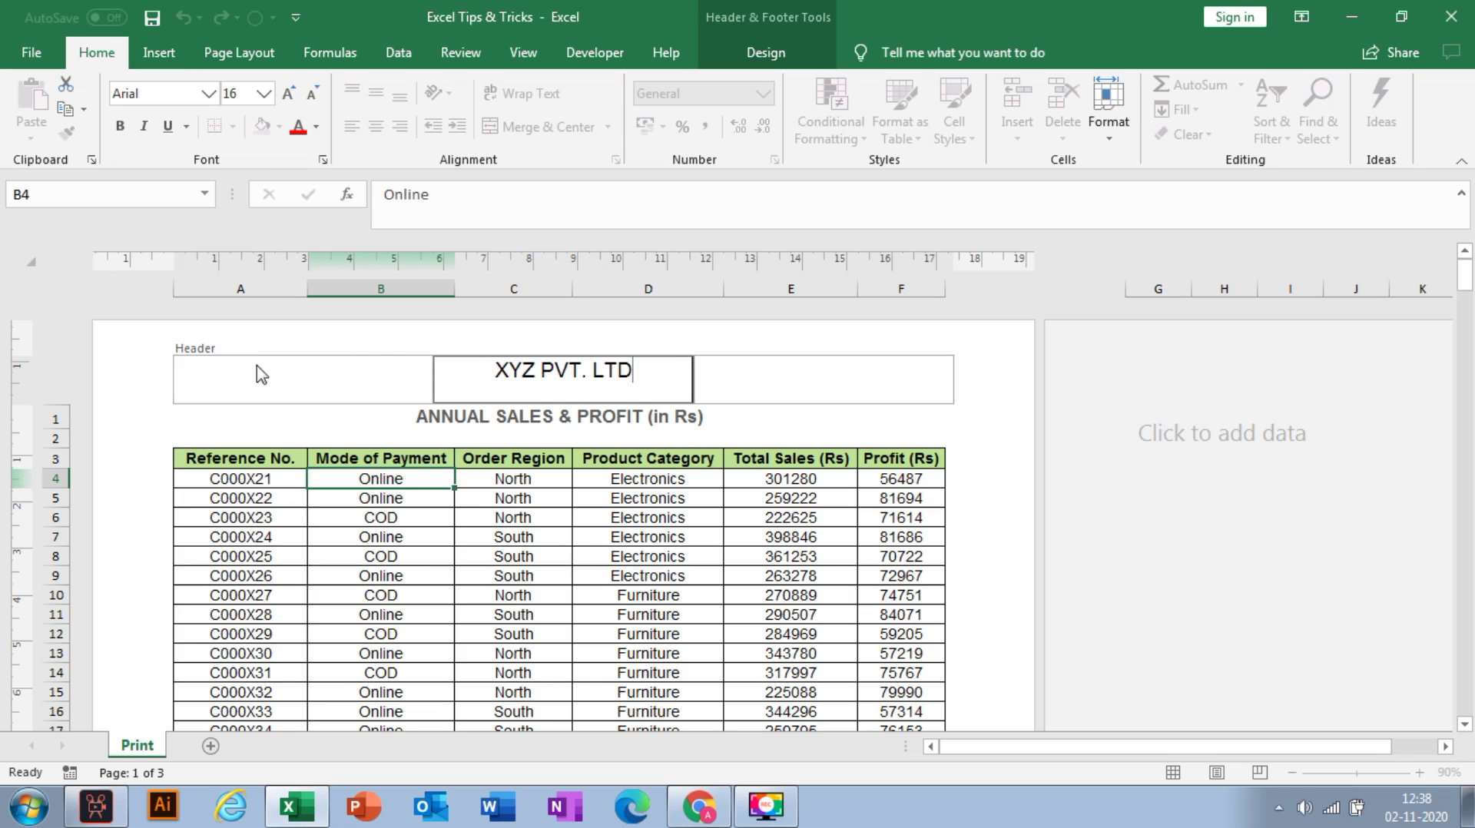
# - Insert the current date field in the left section of the page header
pyautogui.click(314, 377)
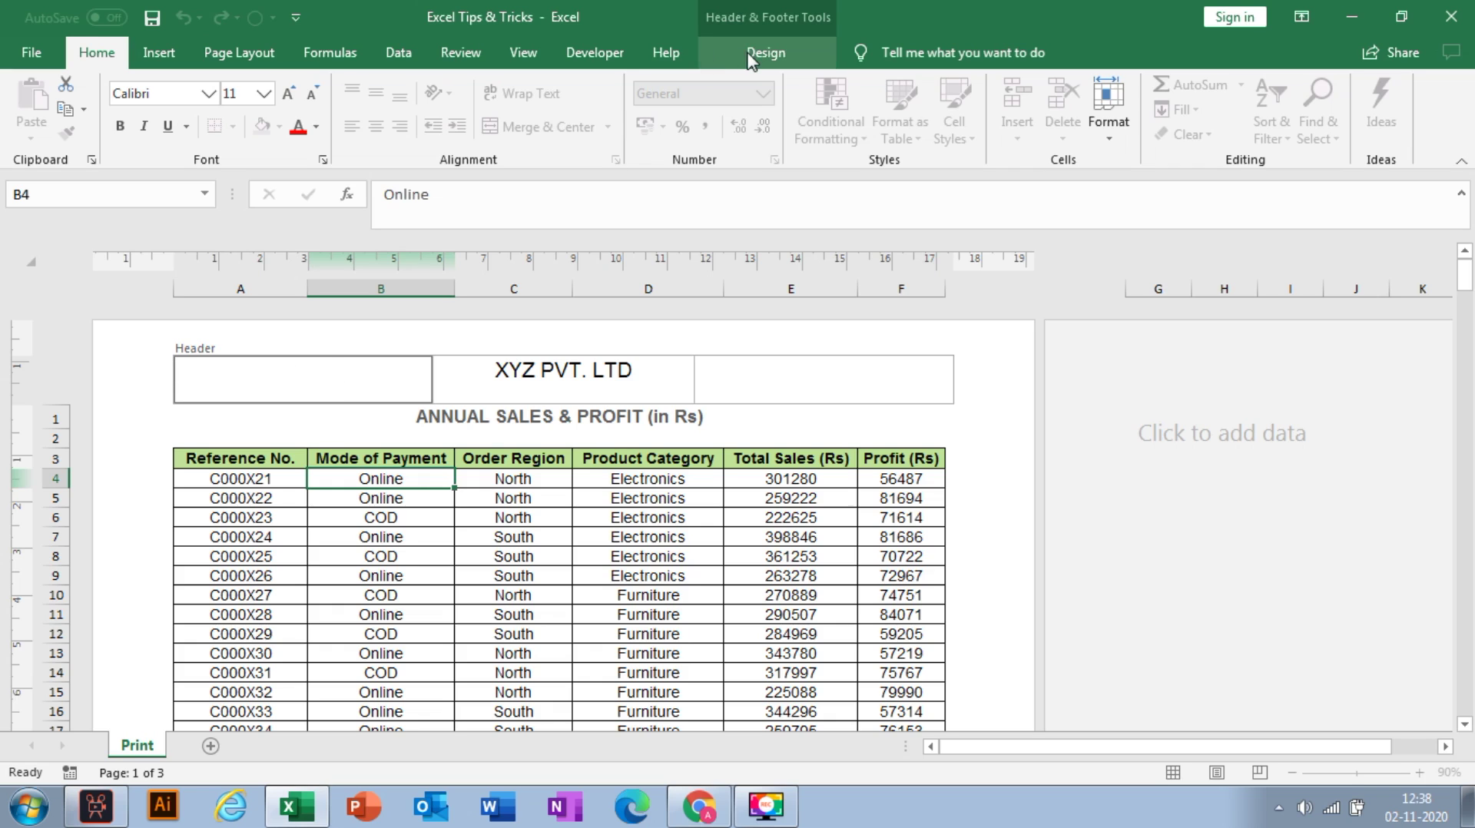
pyautogui.click(777, 54)
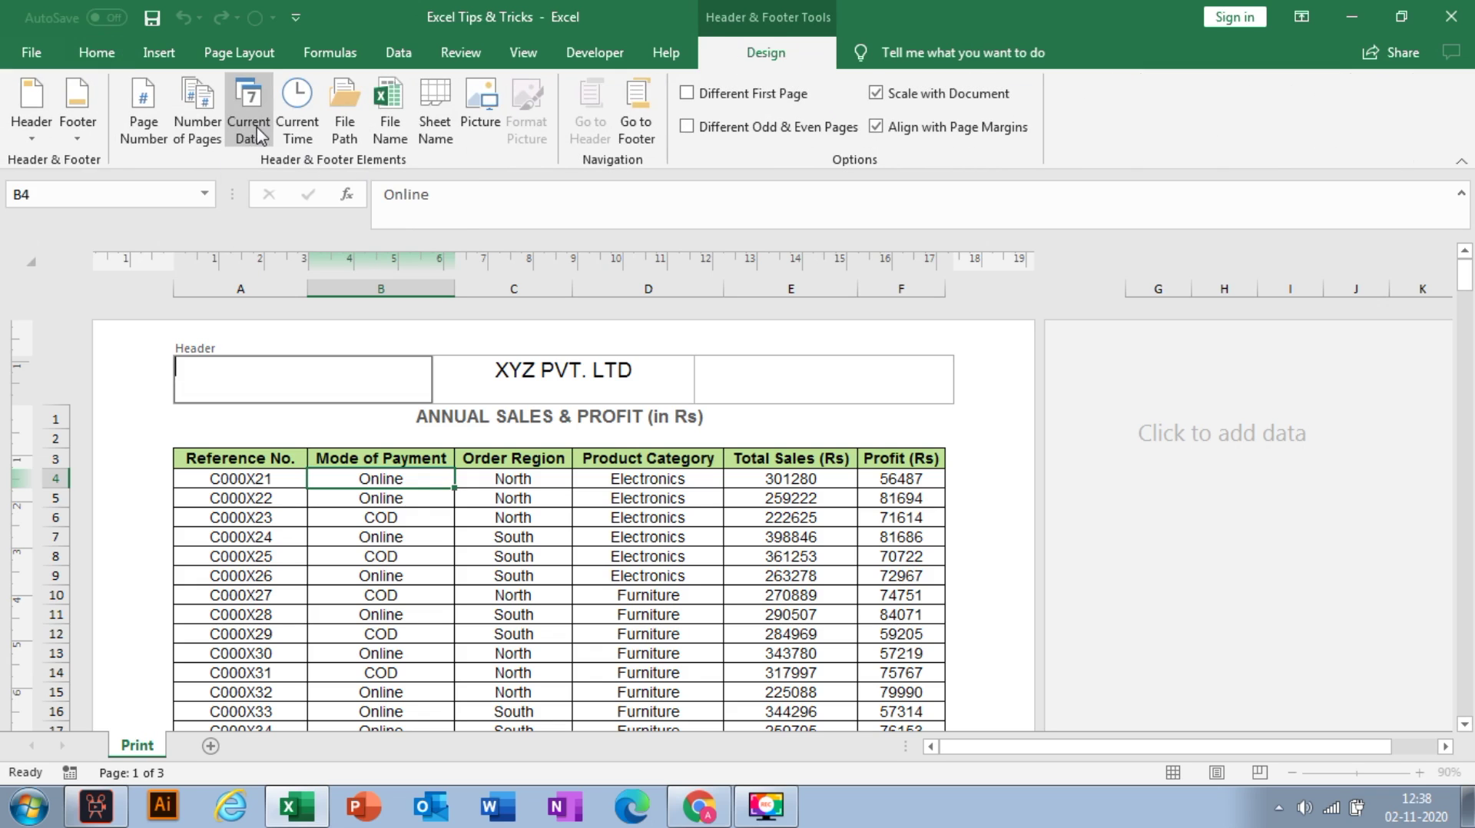
pyautogui.click(258, 136)
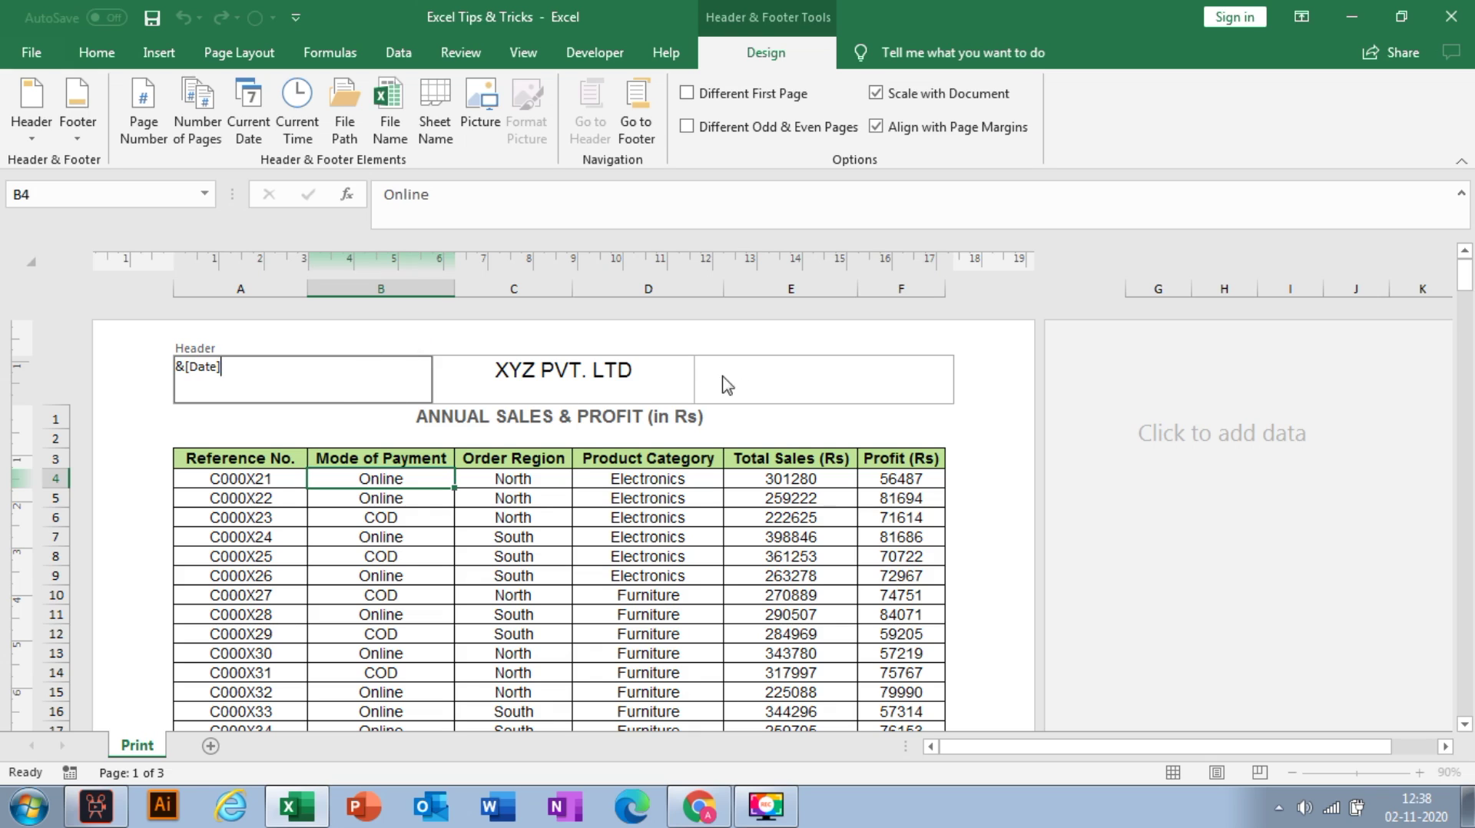
# - Format the date field in the page header as Arial, size 16
pyautogui.moveTo(235, 372); pyautogui.dragTo(174, 368)
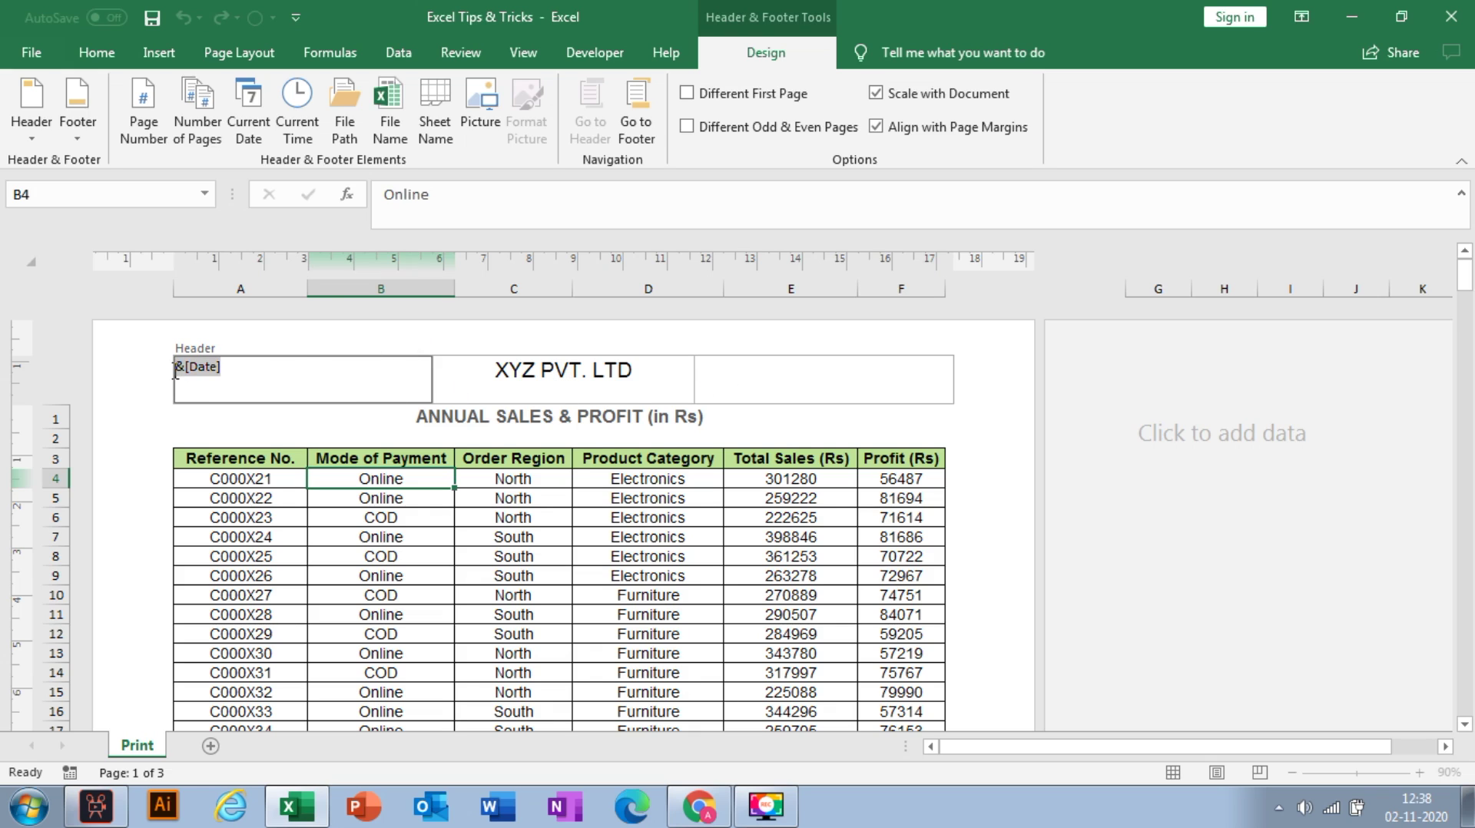
pyautogui.click(97, 52)
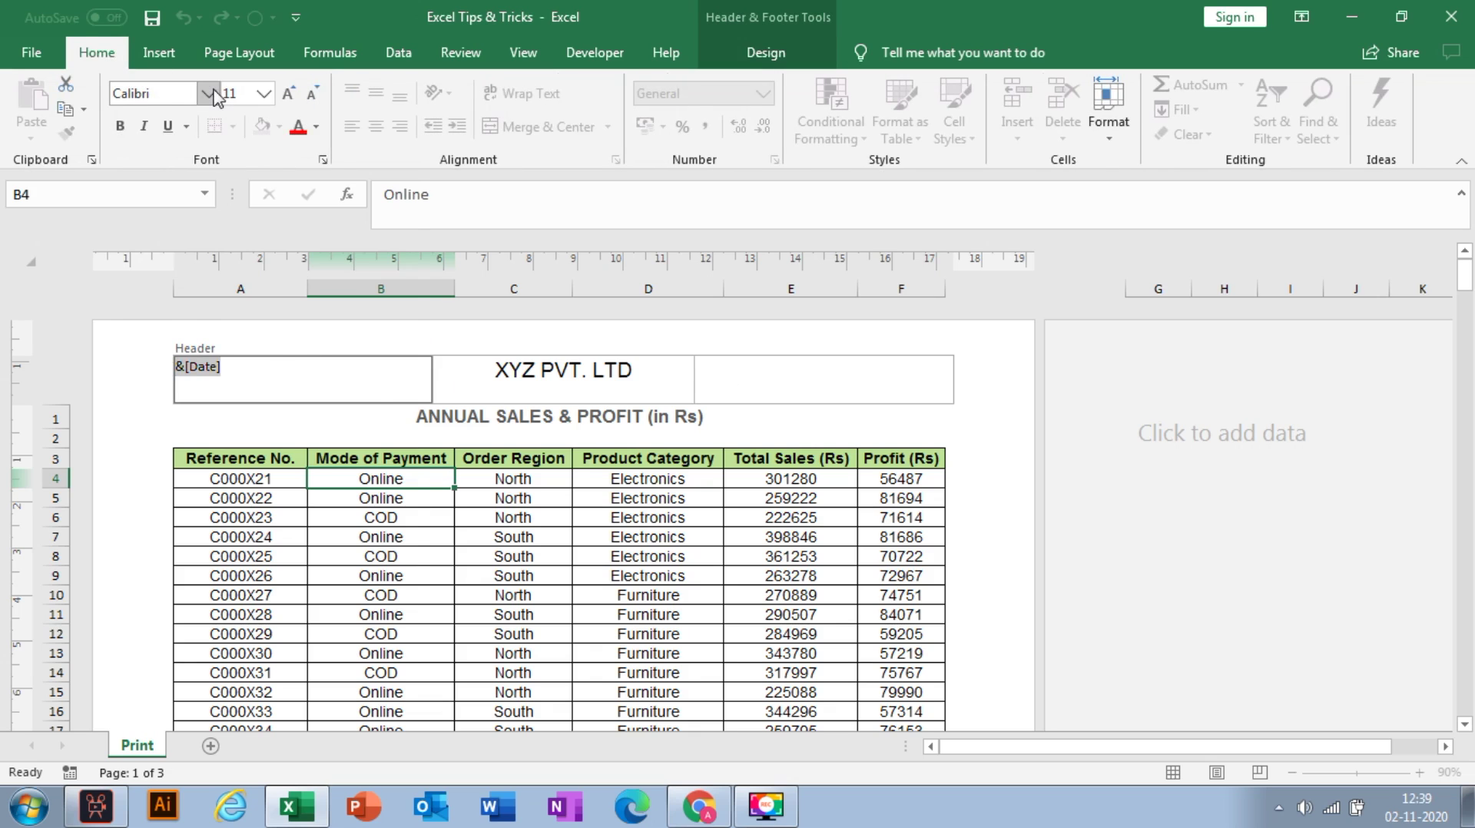
pyautogui.click(209, 93)
pyautogui.write('Ar')
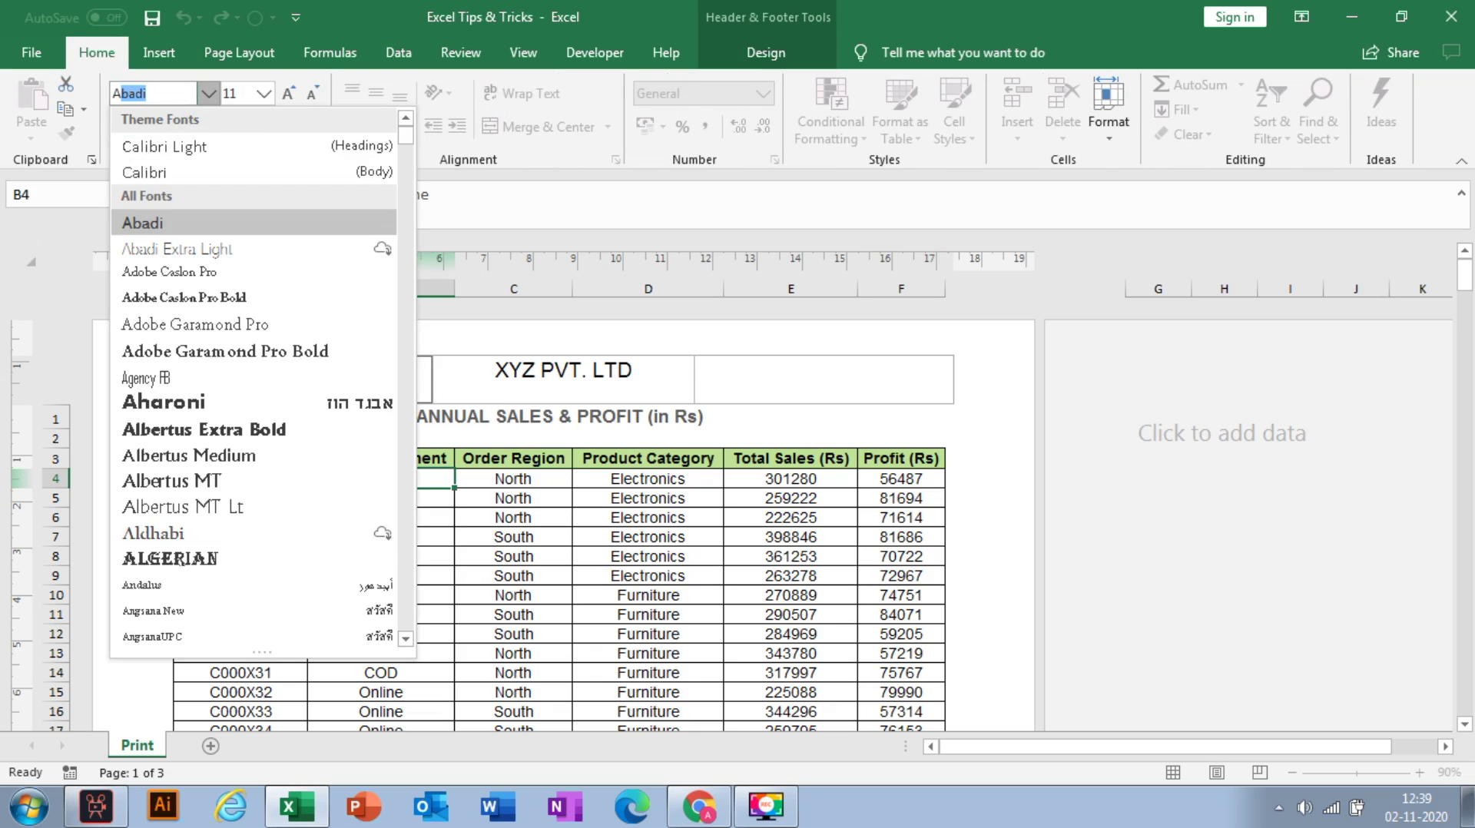
pyautogui.write('ial')
pyautogui.press('Return')
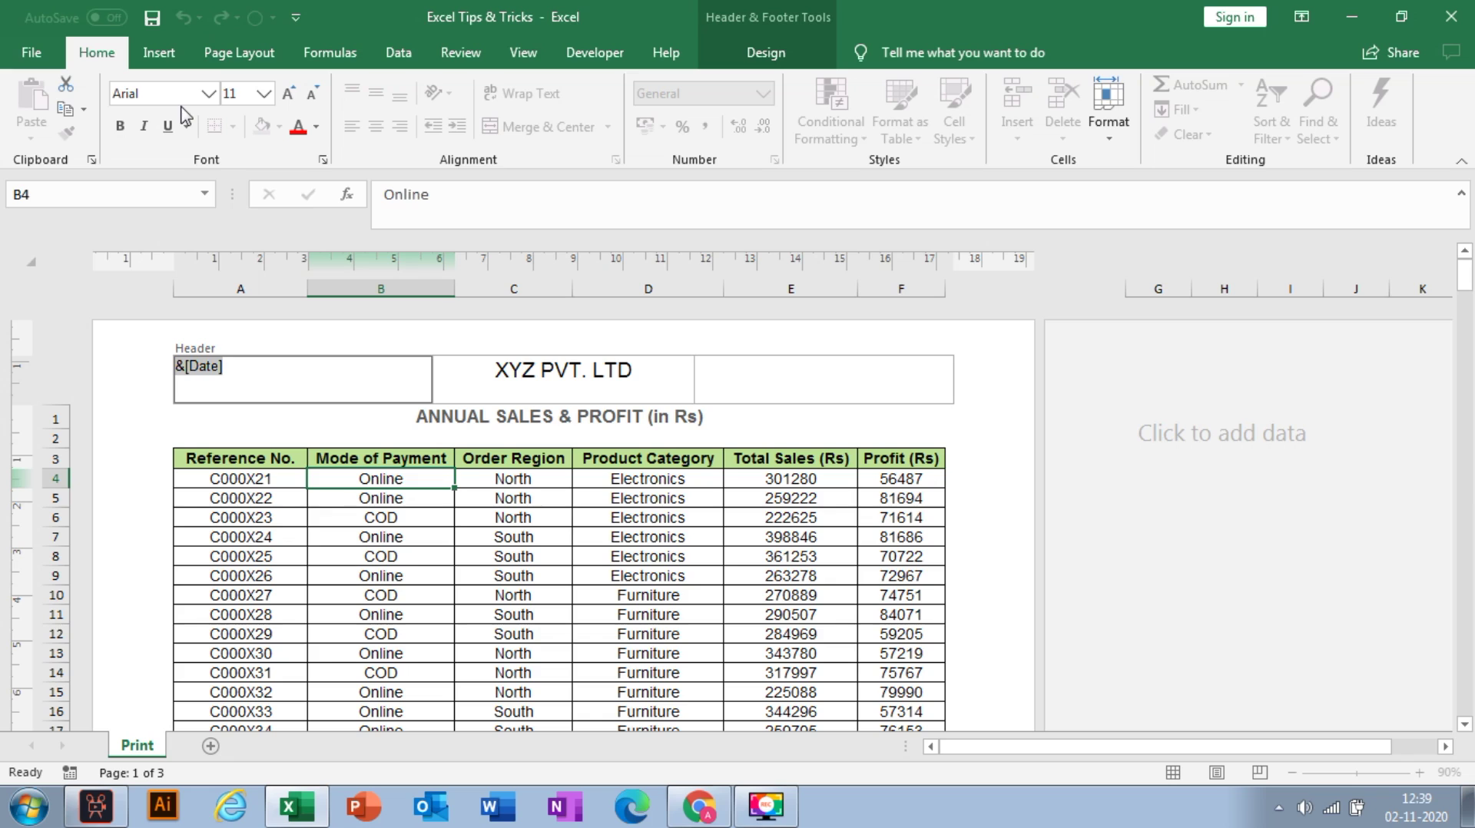
pyautogui.click(264, 93)
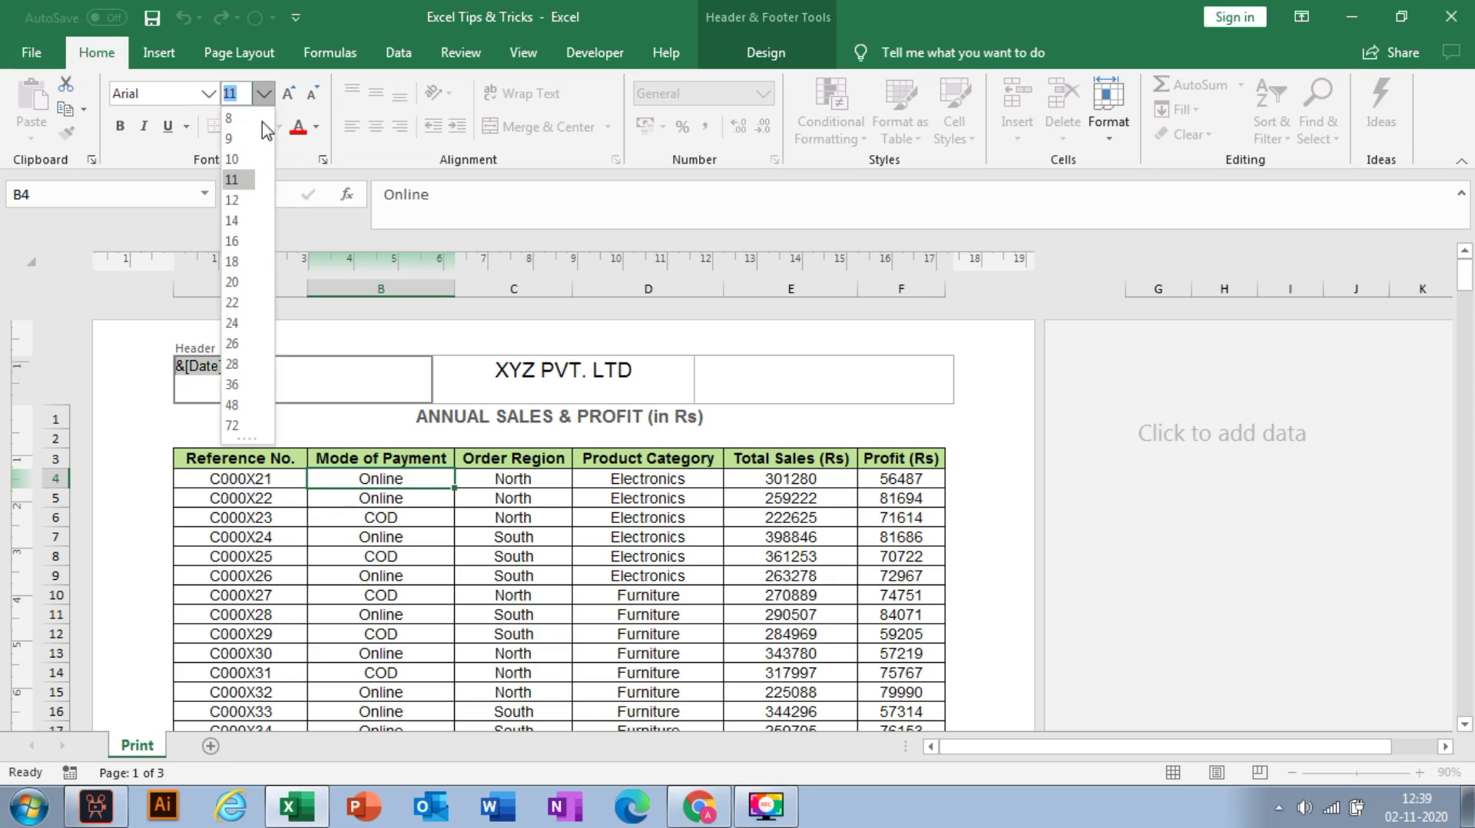
pyautogui.click(233, 240)
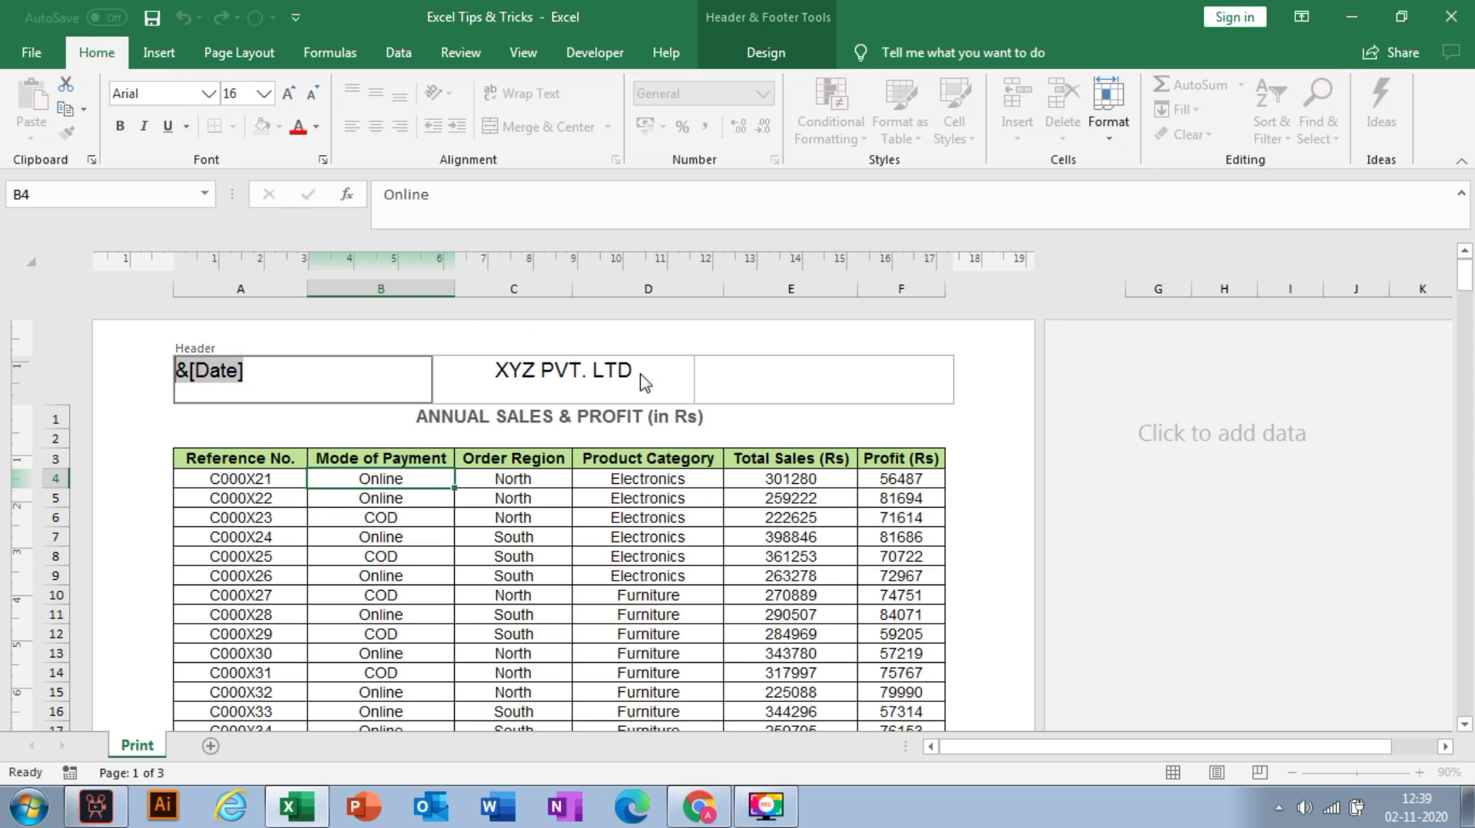
# - Insert "&[Page] of &[Pages]" page numbering in the right section of the page header
pyautogui.click(749, 372)
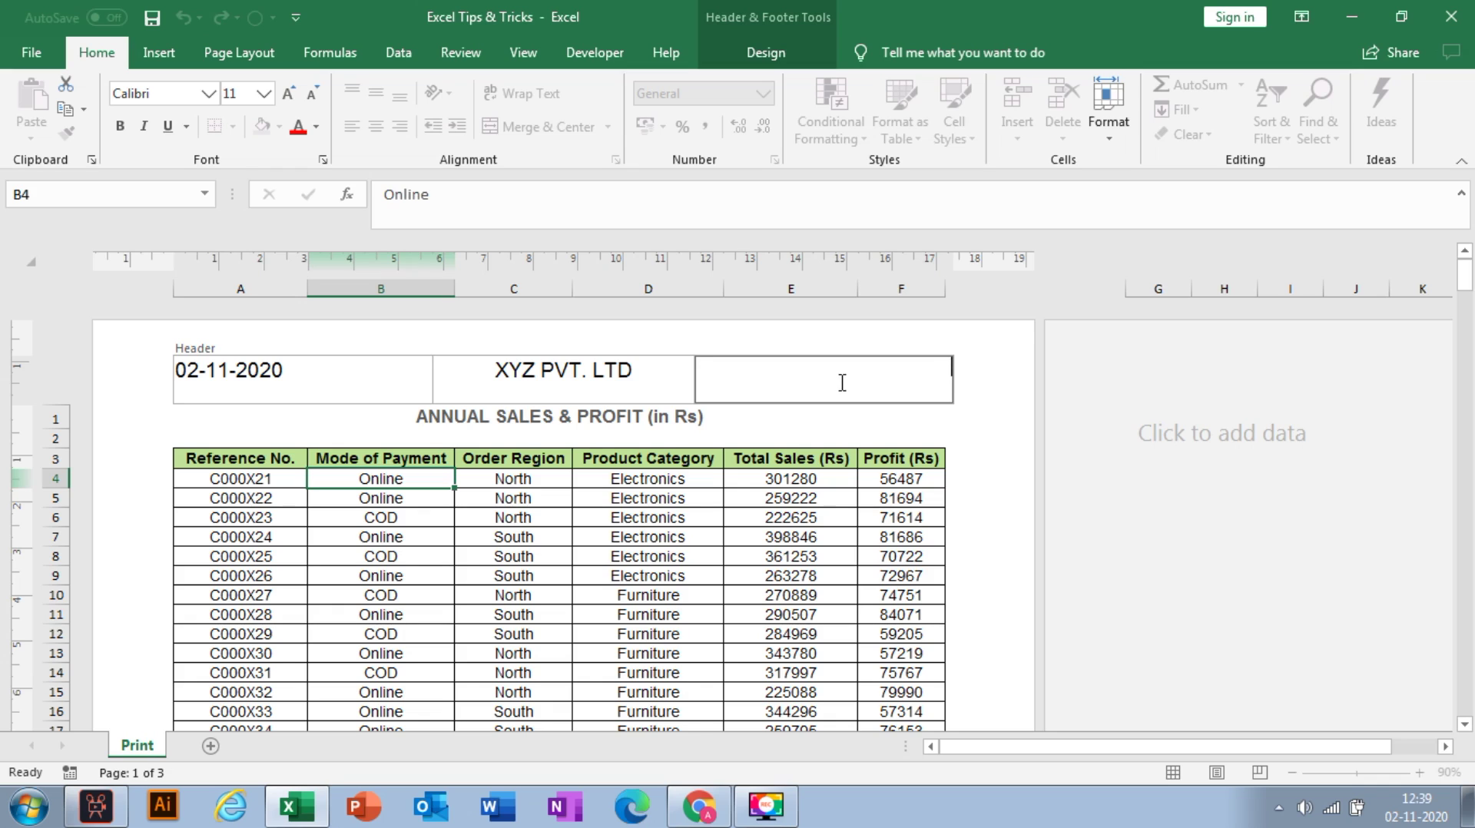
pyautogui.click(773, 51)
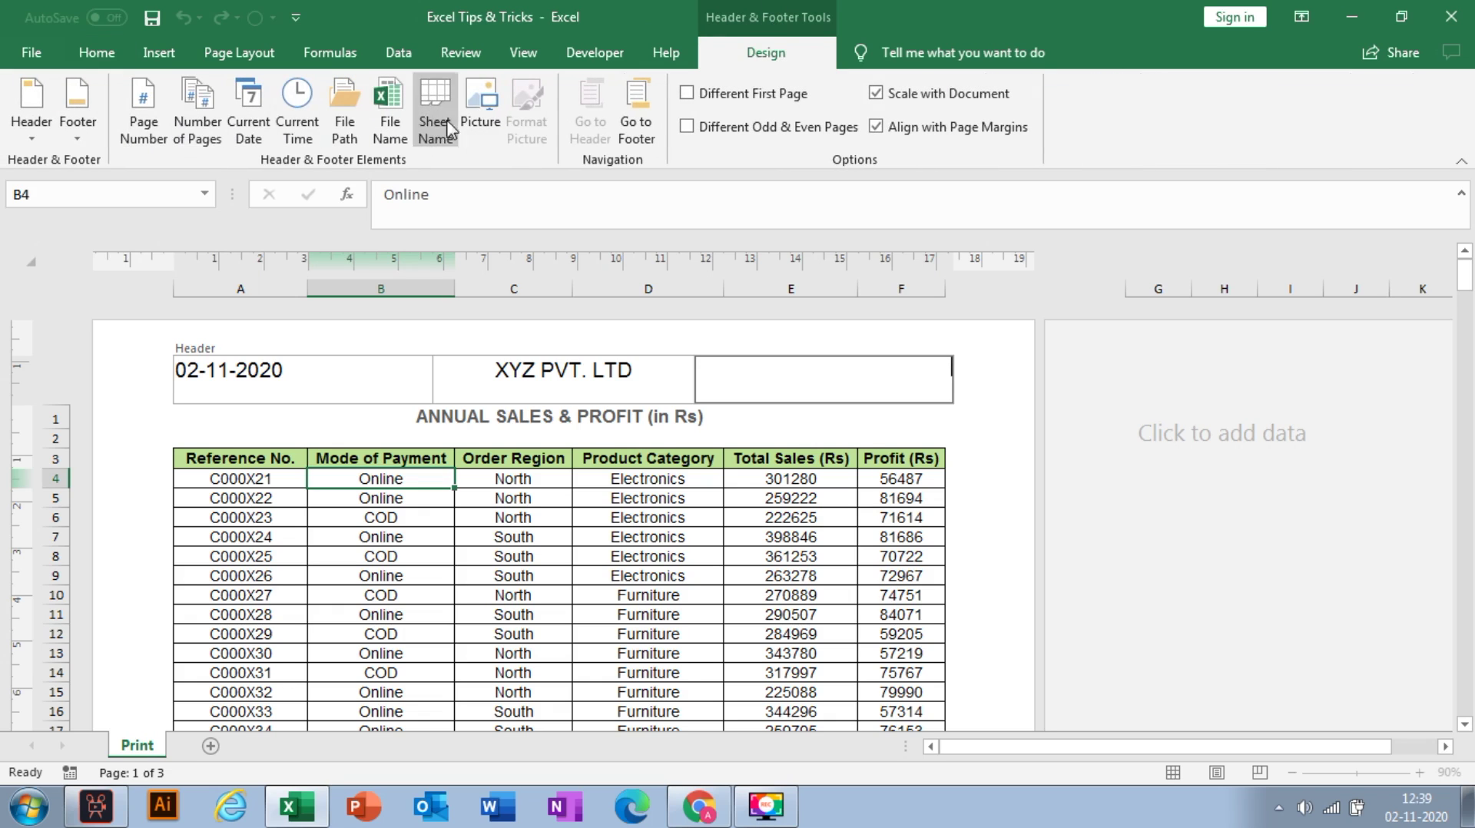
pyautogui.click(476, 114)
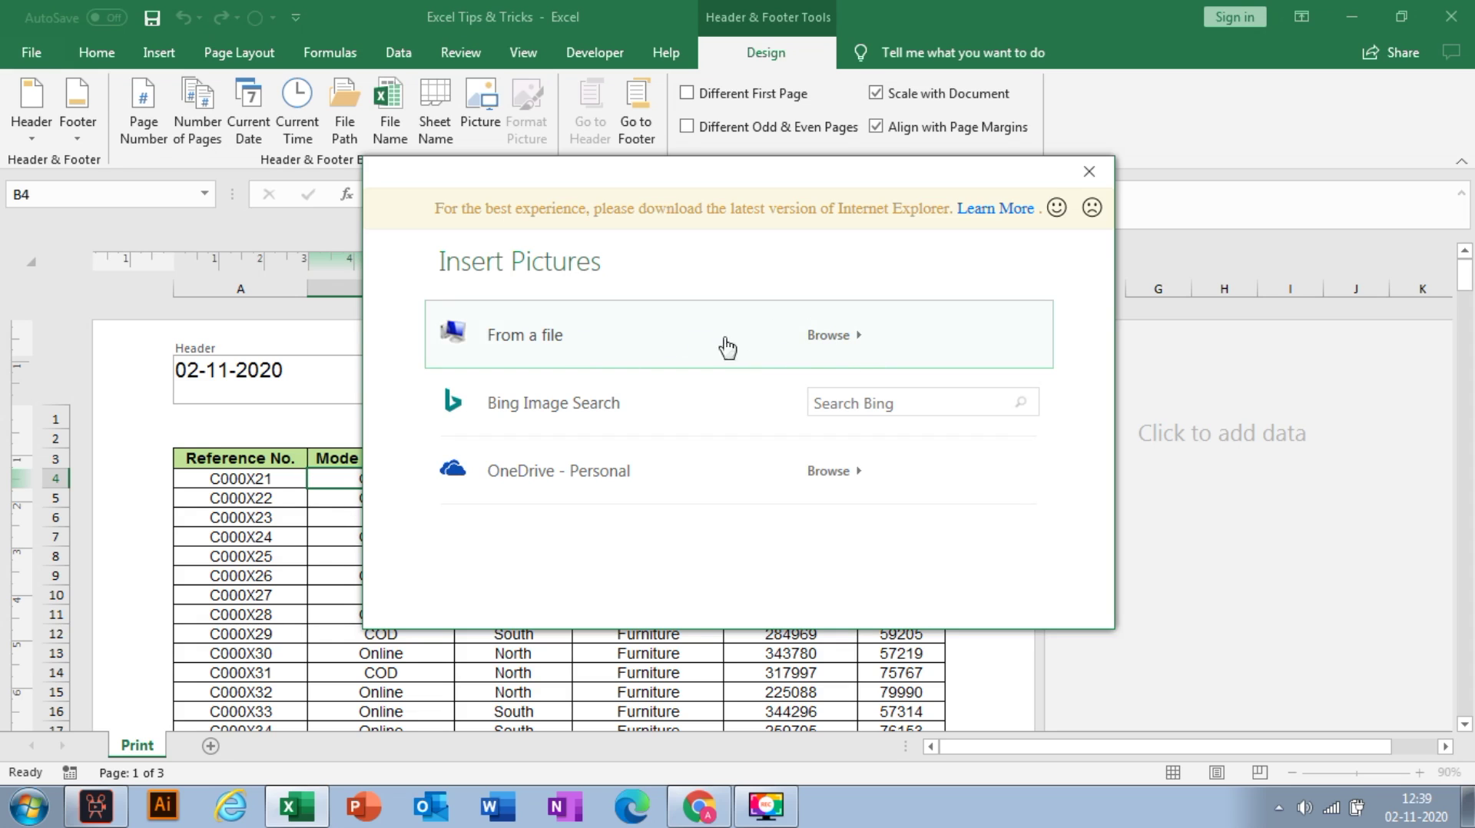
pyautogui.click(1089, 171)
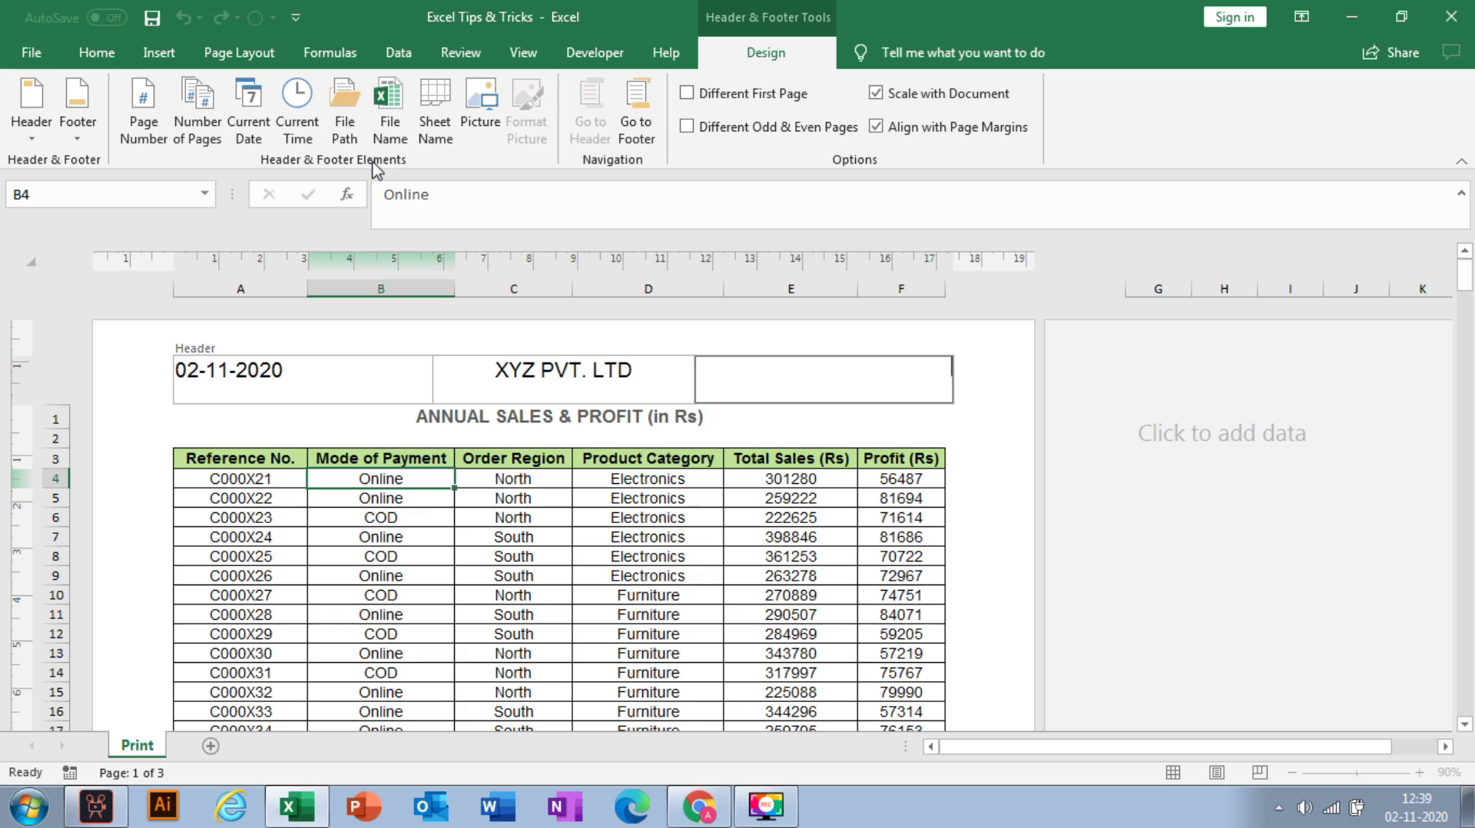
pyautogui.click(153, 122)
pyautogui.click(198, 127)
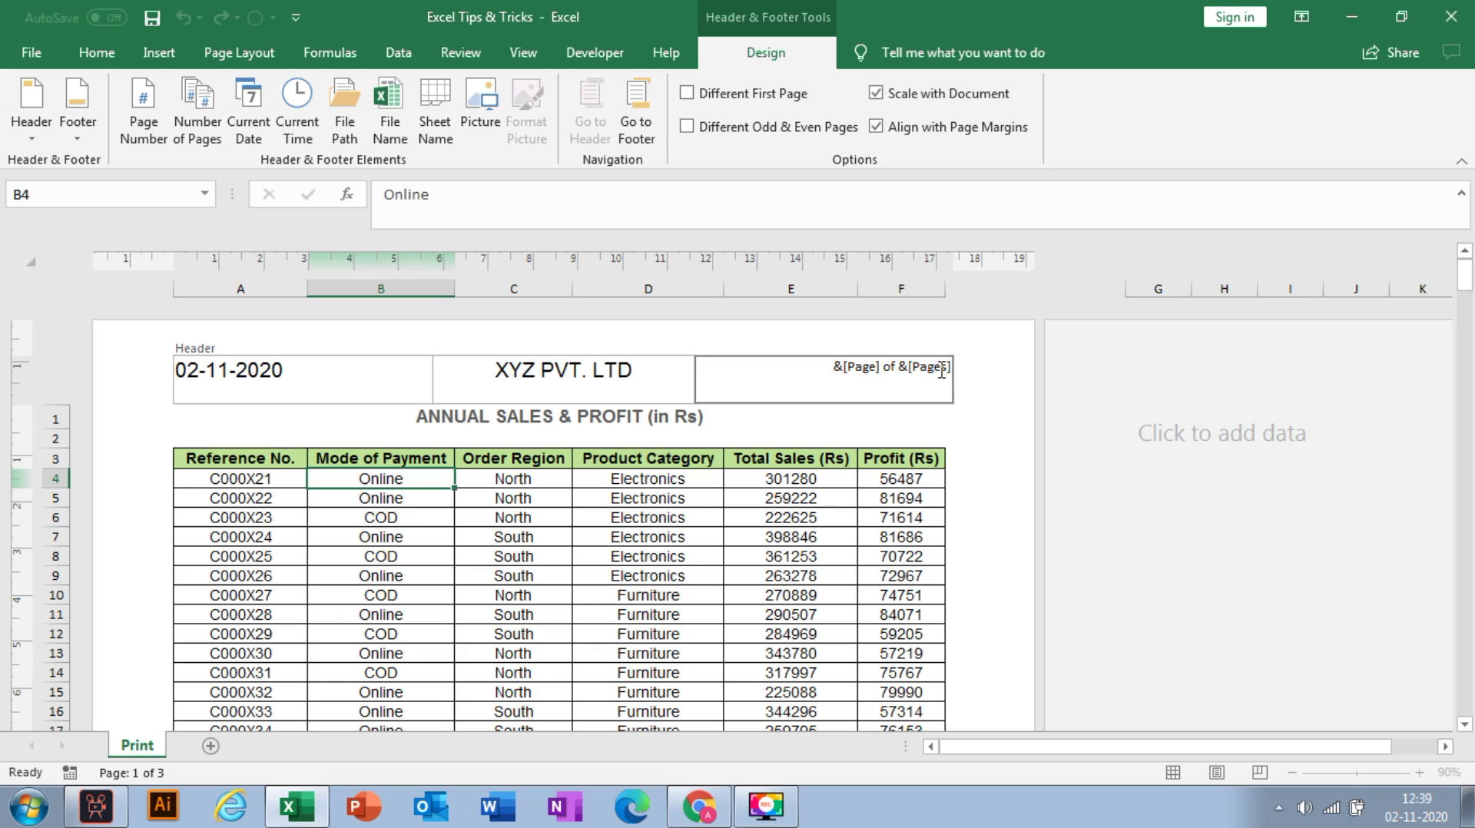
# - Try the Arial font on the header's page numbering, set its size to 16 and finish editing the header
pyautogui.moveTo(817, 374); pyautogui.dragTo(953, 367)
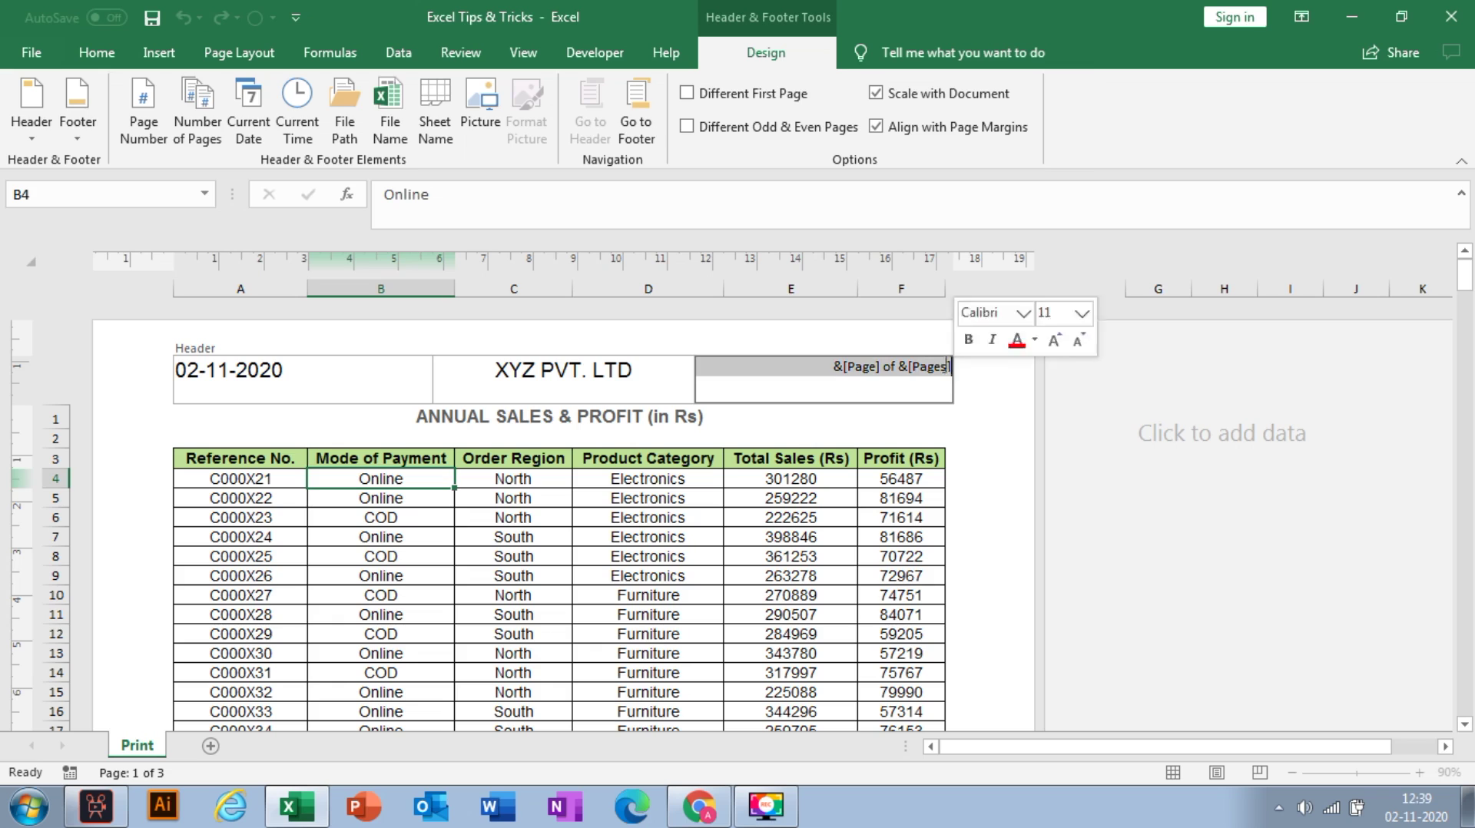
pyautogui.click(97, 52)
pyautogui.click(209, 95)
pyautogui.write('Arial')
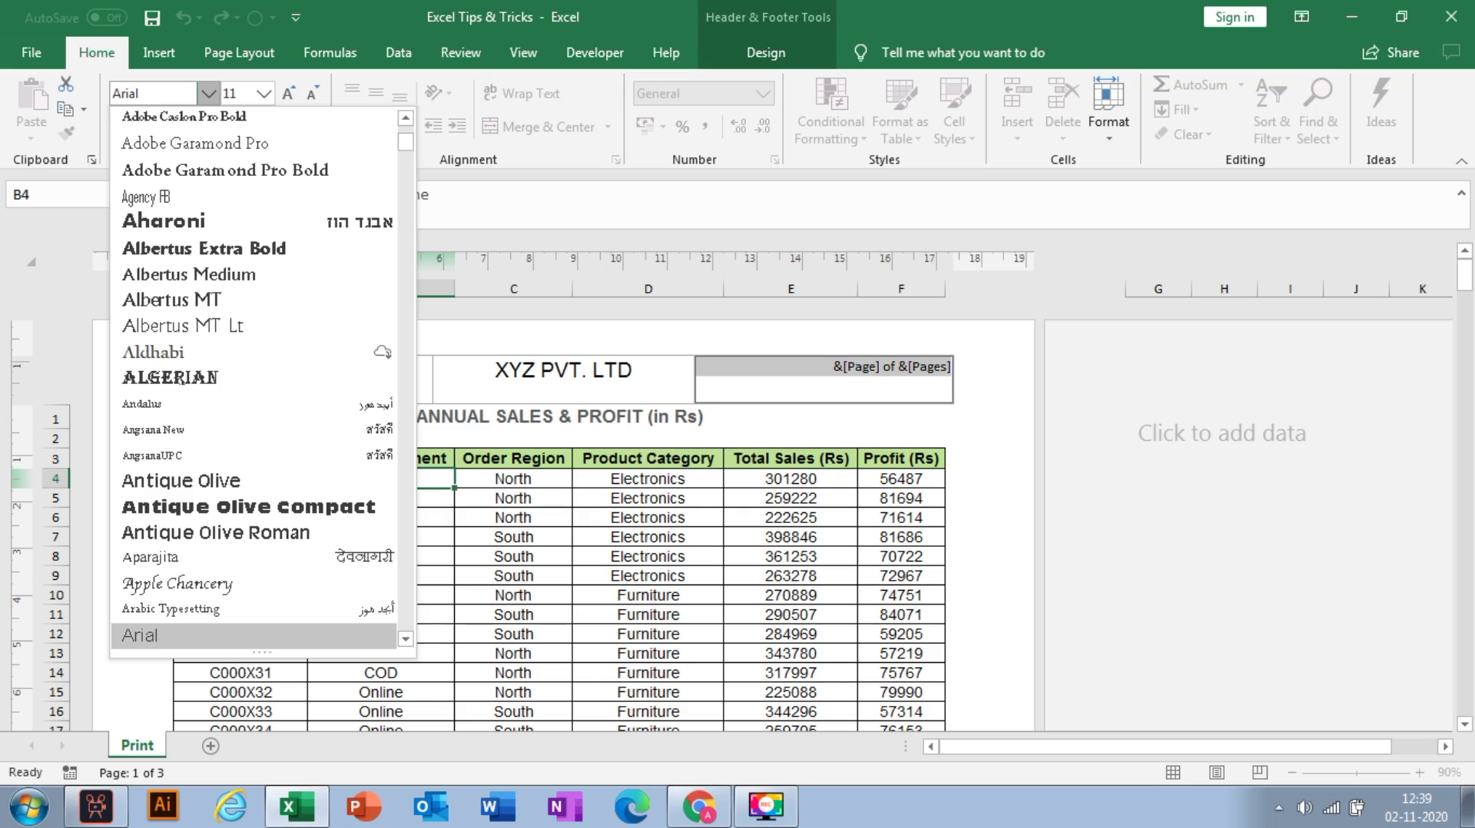
pyautogui.click(264, 94)
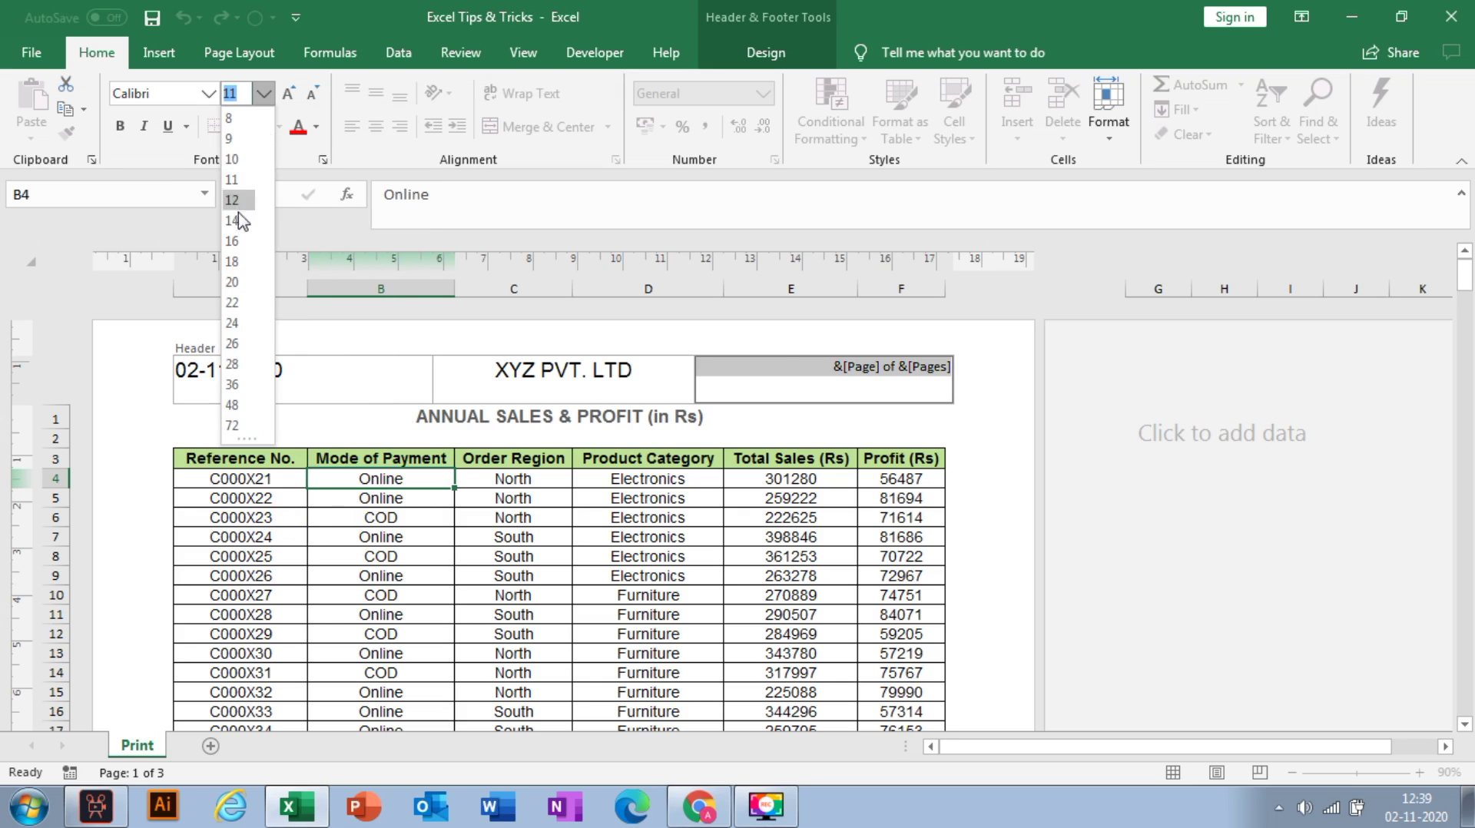
pyautogui.click(239, 243)
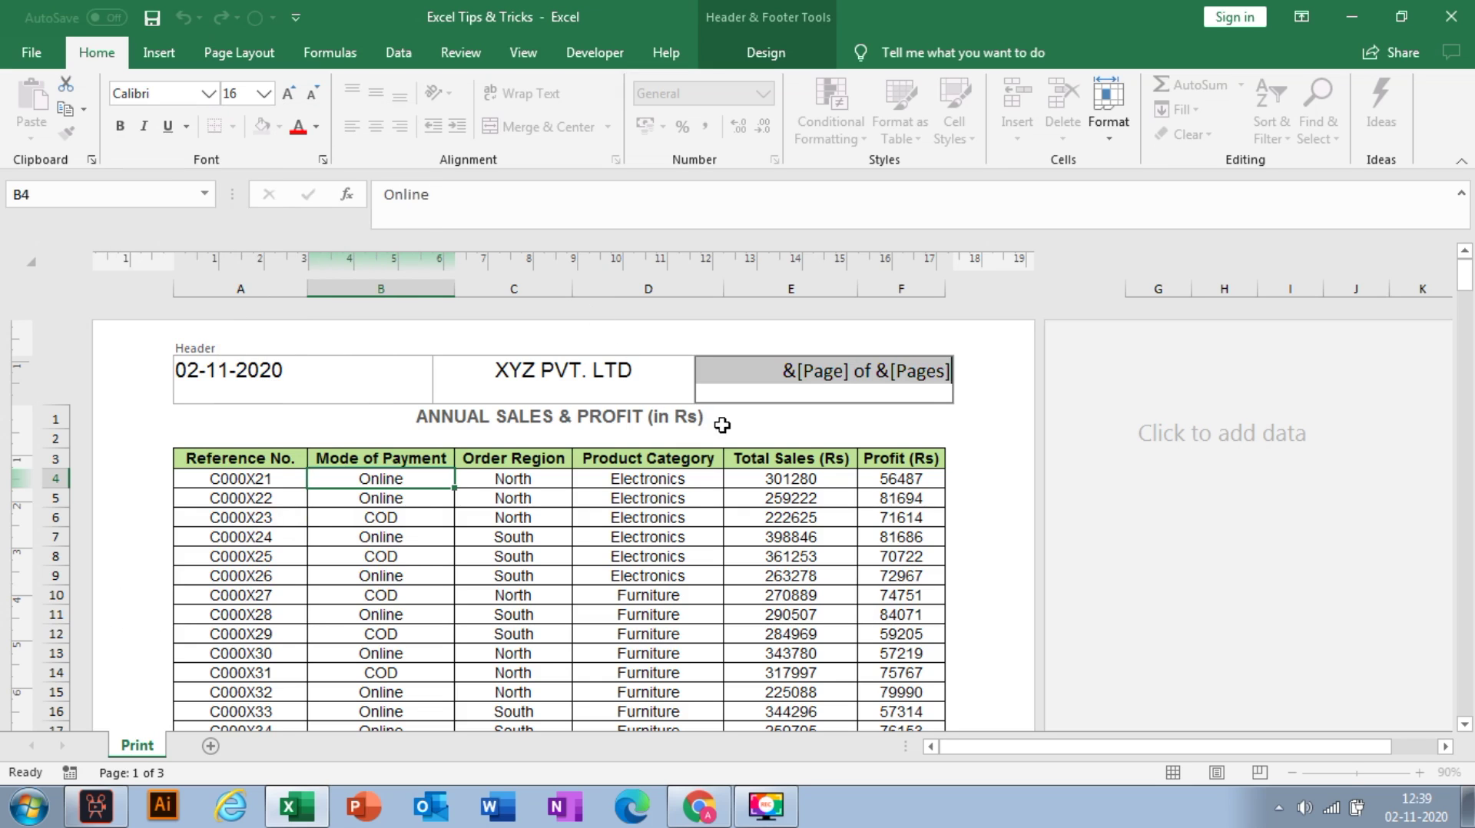
pyautogui.click(722, 425)
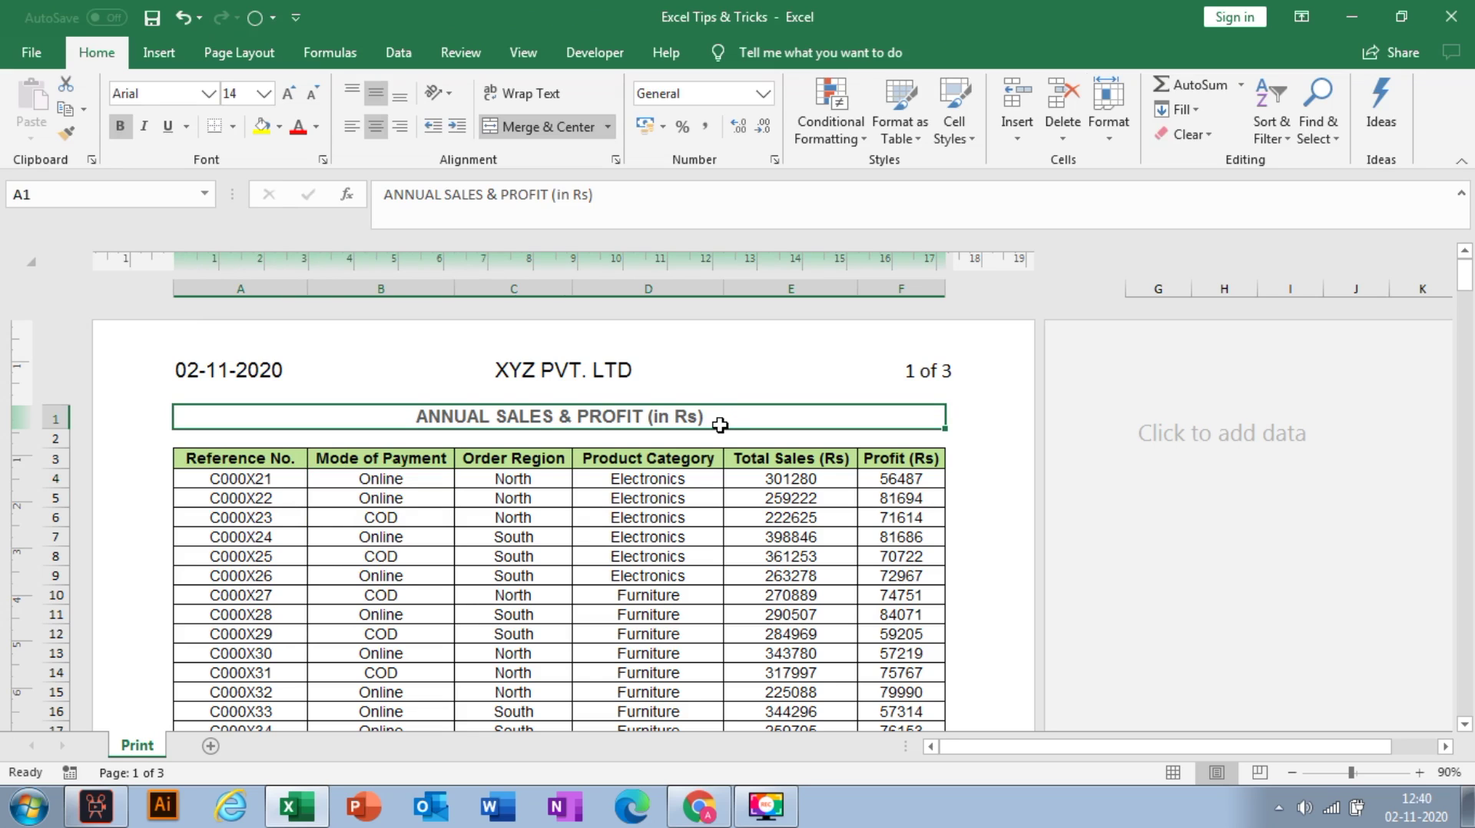
# - Set the font size of the "ANNUAL SALES & PROFIT (in Rs)" title to 16
pyautogui.doubleClick(428, 424)
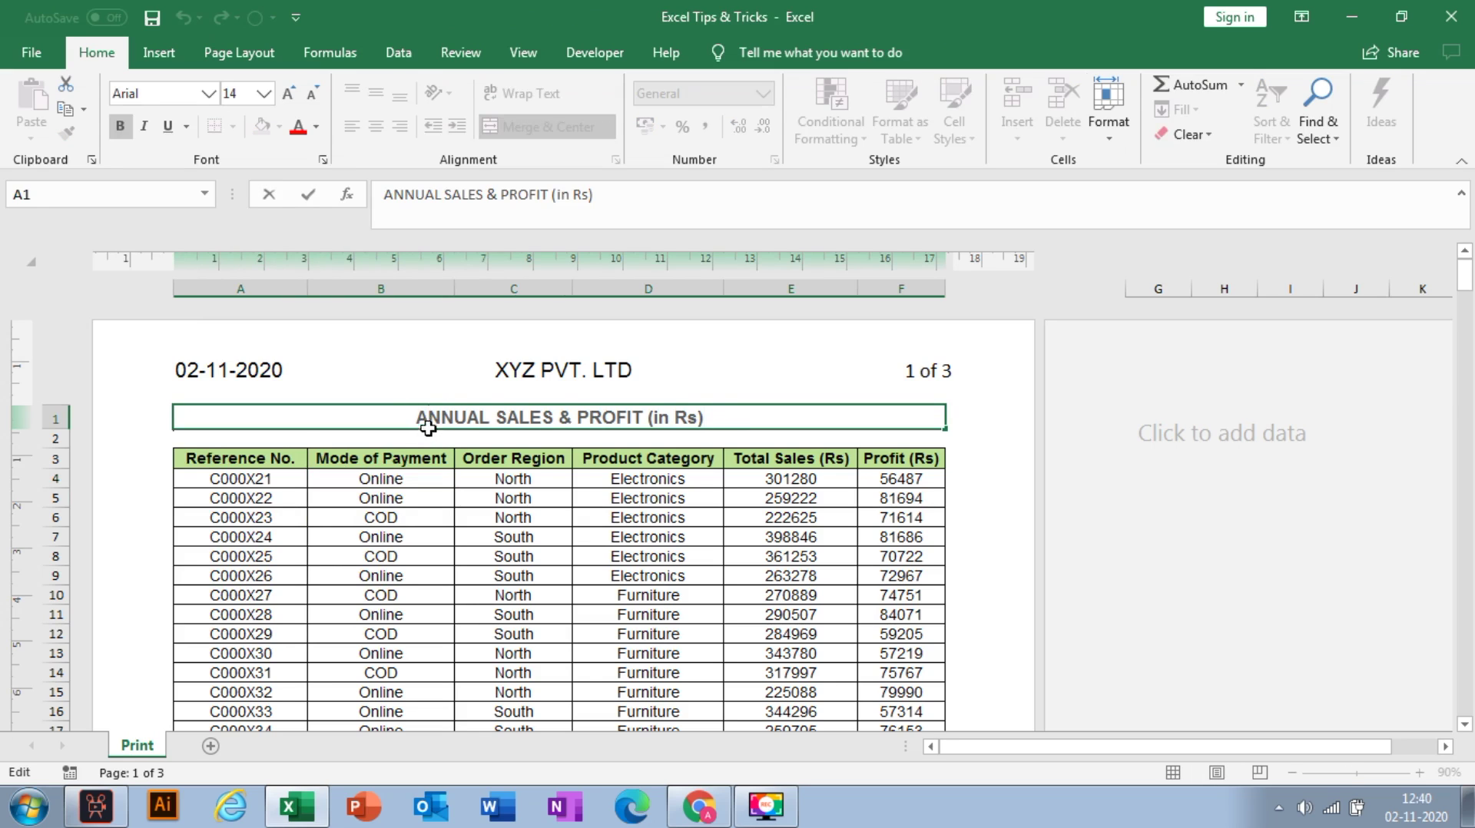
pyautogui.press('Escape')
pyautogui.click(265, 94)
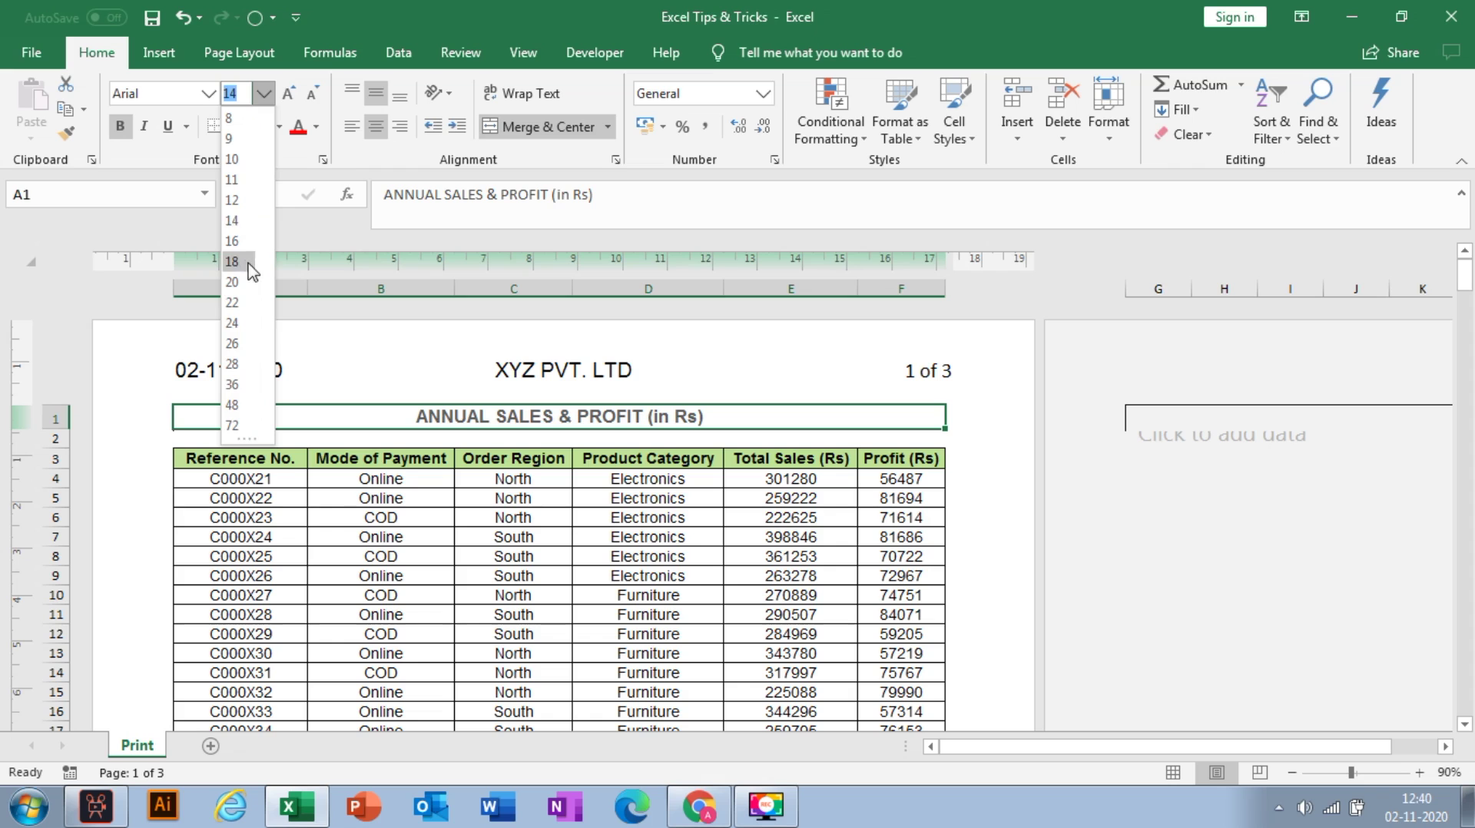
pyautogui.click(246, 241)
pyautogui.scroll(-5, 516, 460)
pyautogui.scroll(5, 516, 460)
# - Underline the "ANNUAL SALES & PROFIT (in Rs)" title in the merged cell above the table
pyautogui.click(341, 458)
pyautogui.moveTo(210, 456); pyautogui.dragTo(906, 459)
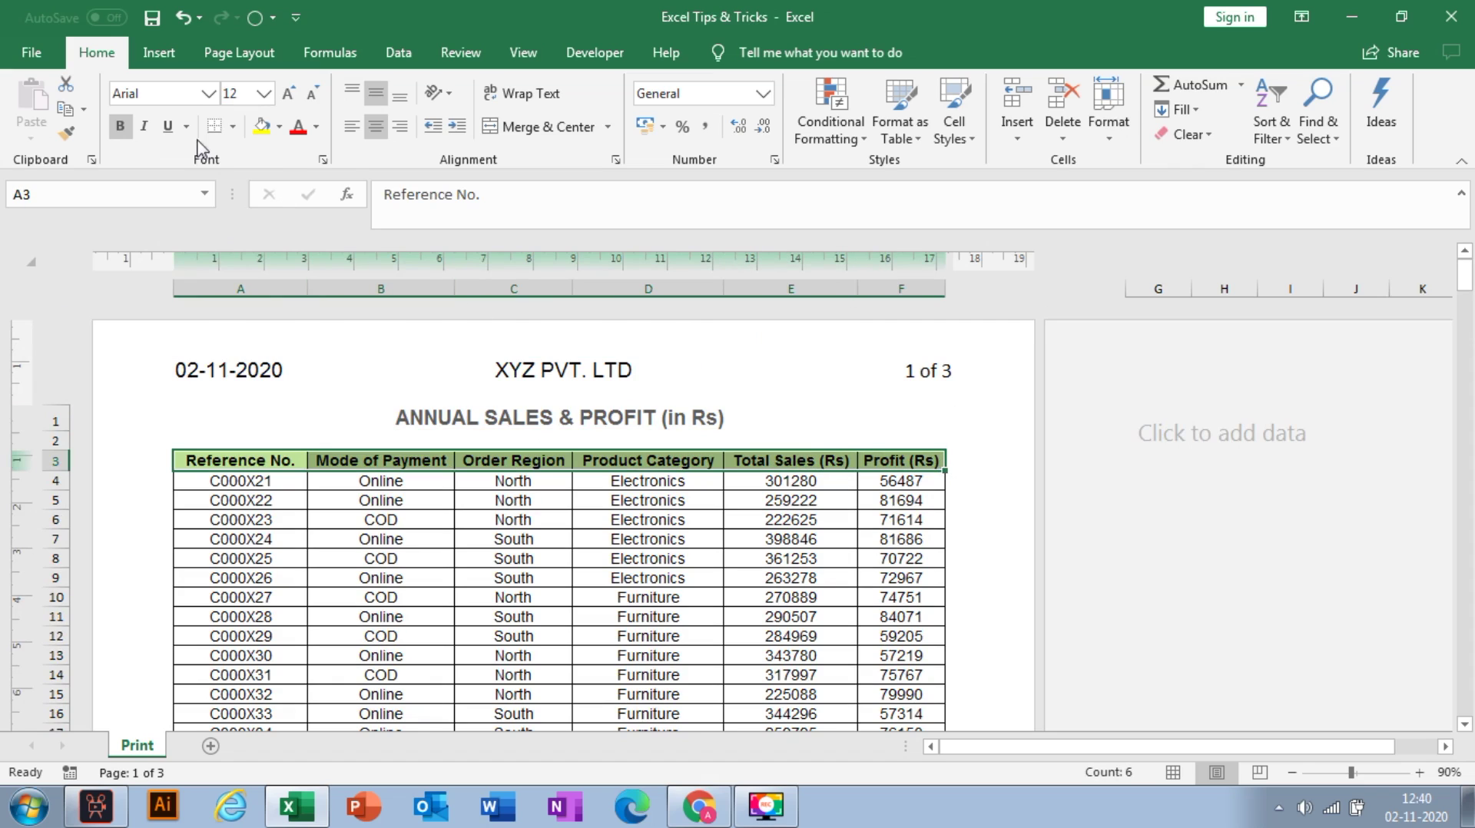
pyautogui.click(476, 421)
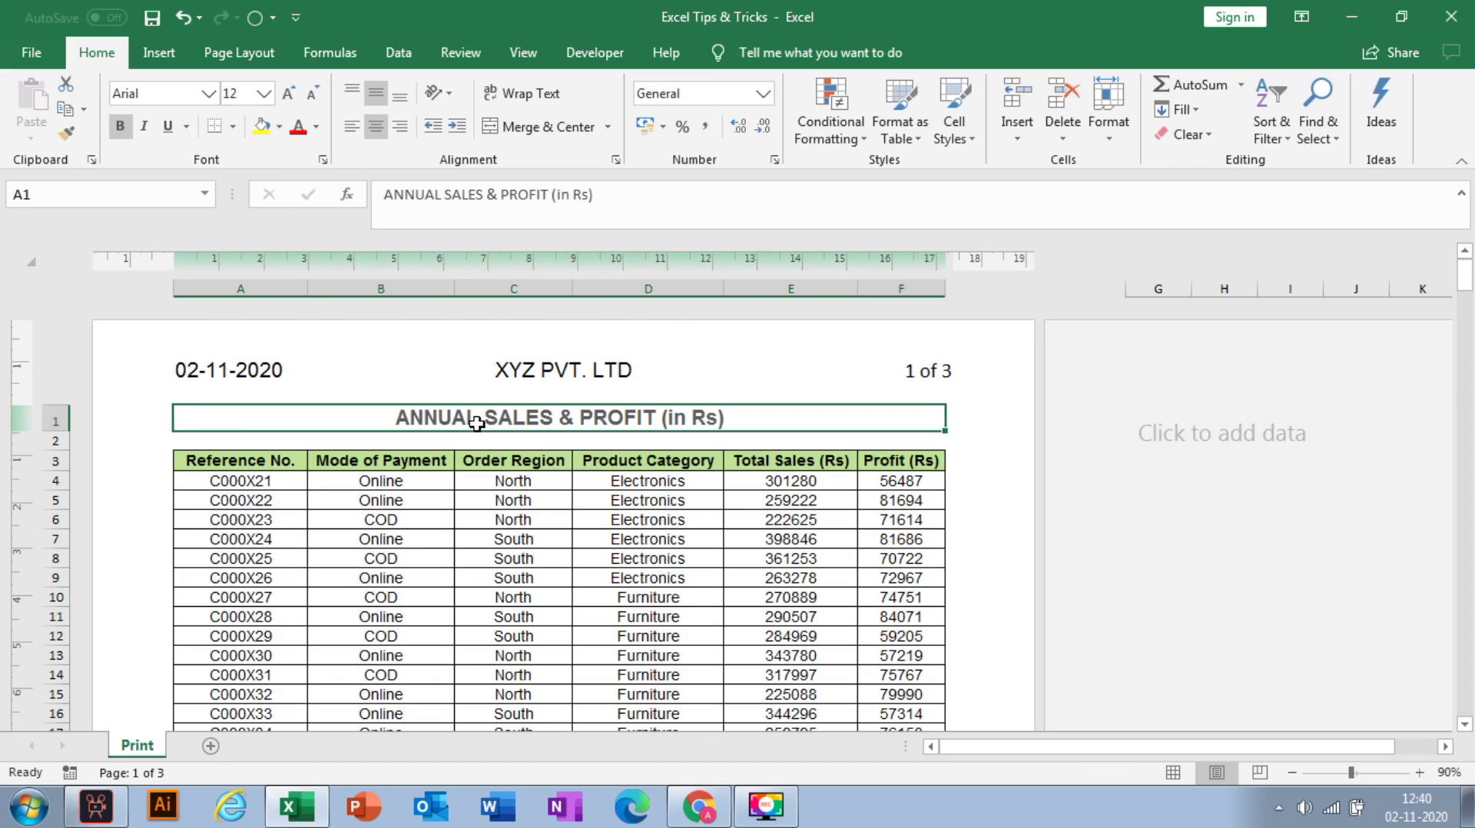
pyautogui.click(168, 126)
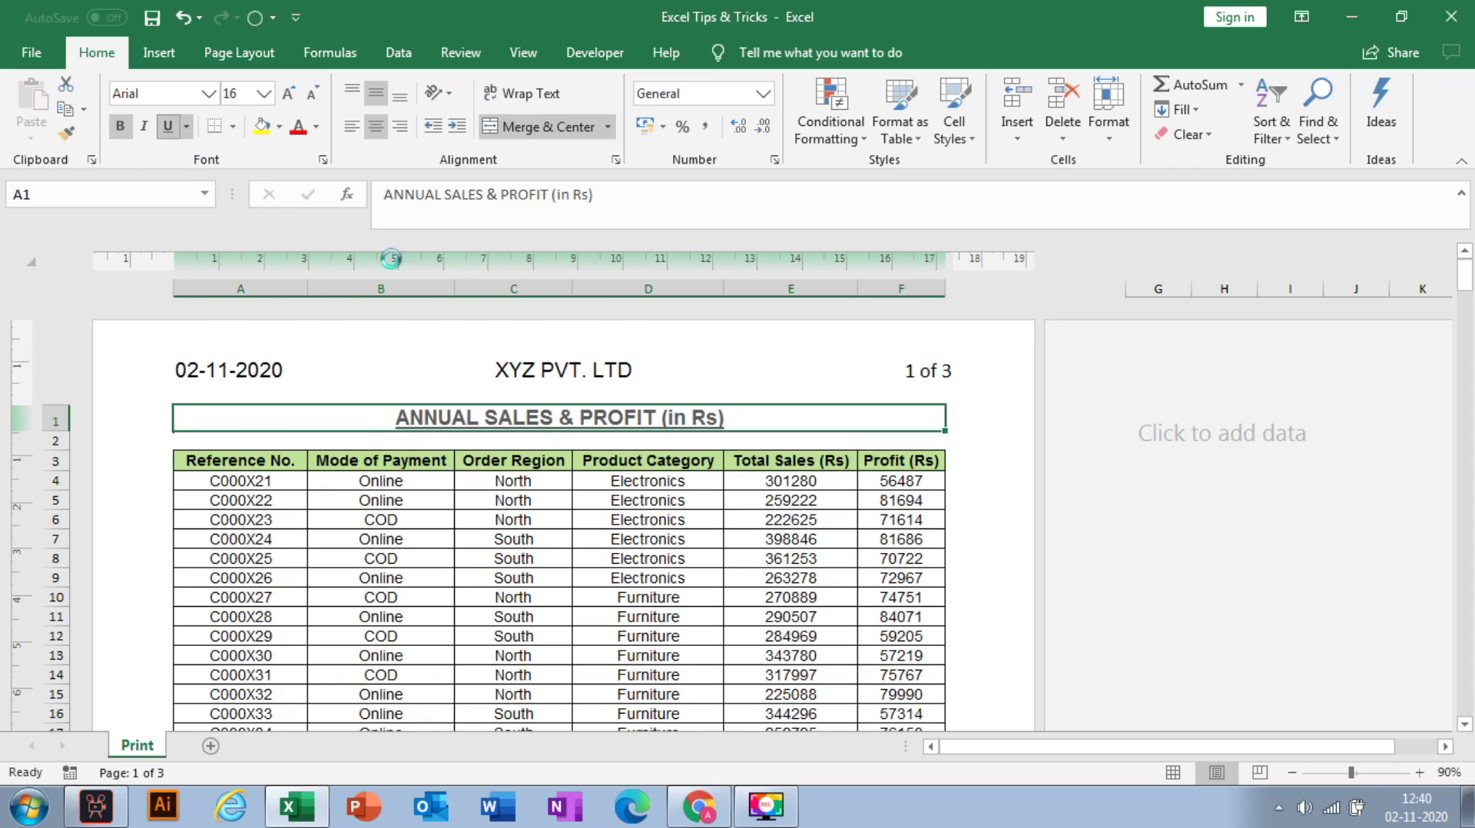
pyautogui.click(561, 459)
# - Enter "* This document is confidential and is only for internal use." in the left section of the page footer
pyautogui.scroll(-16, 553, 457)
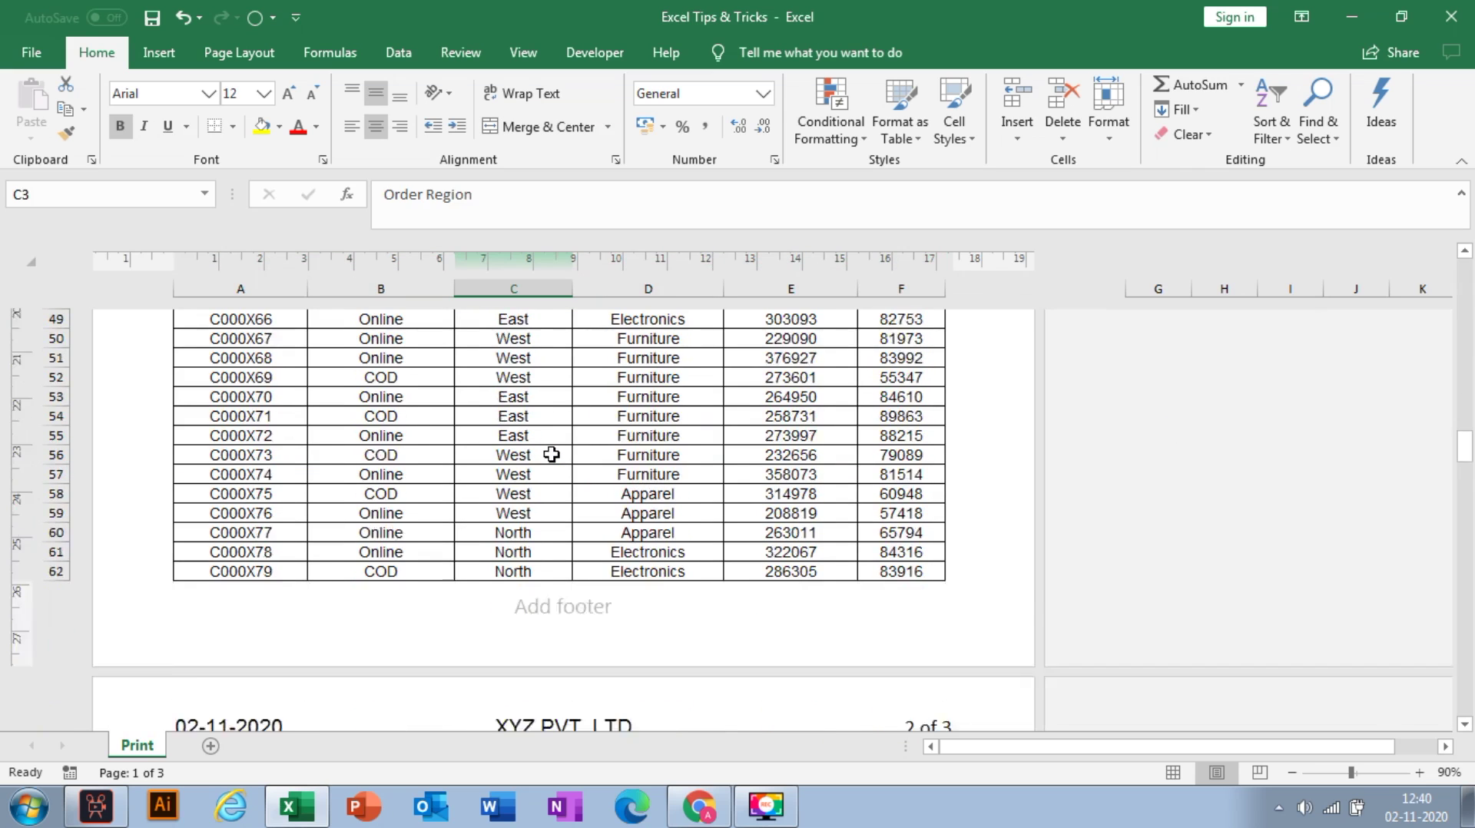
pyautogui.scroll(-4, 552, 455)
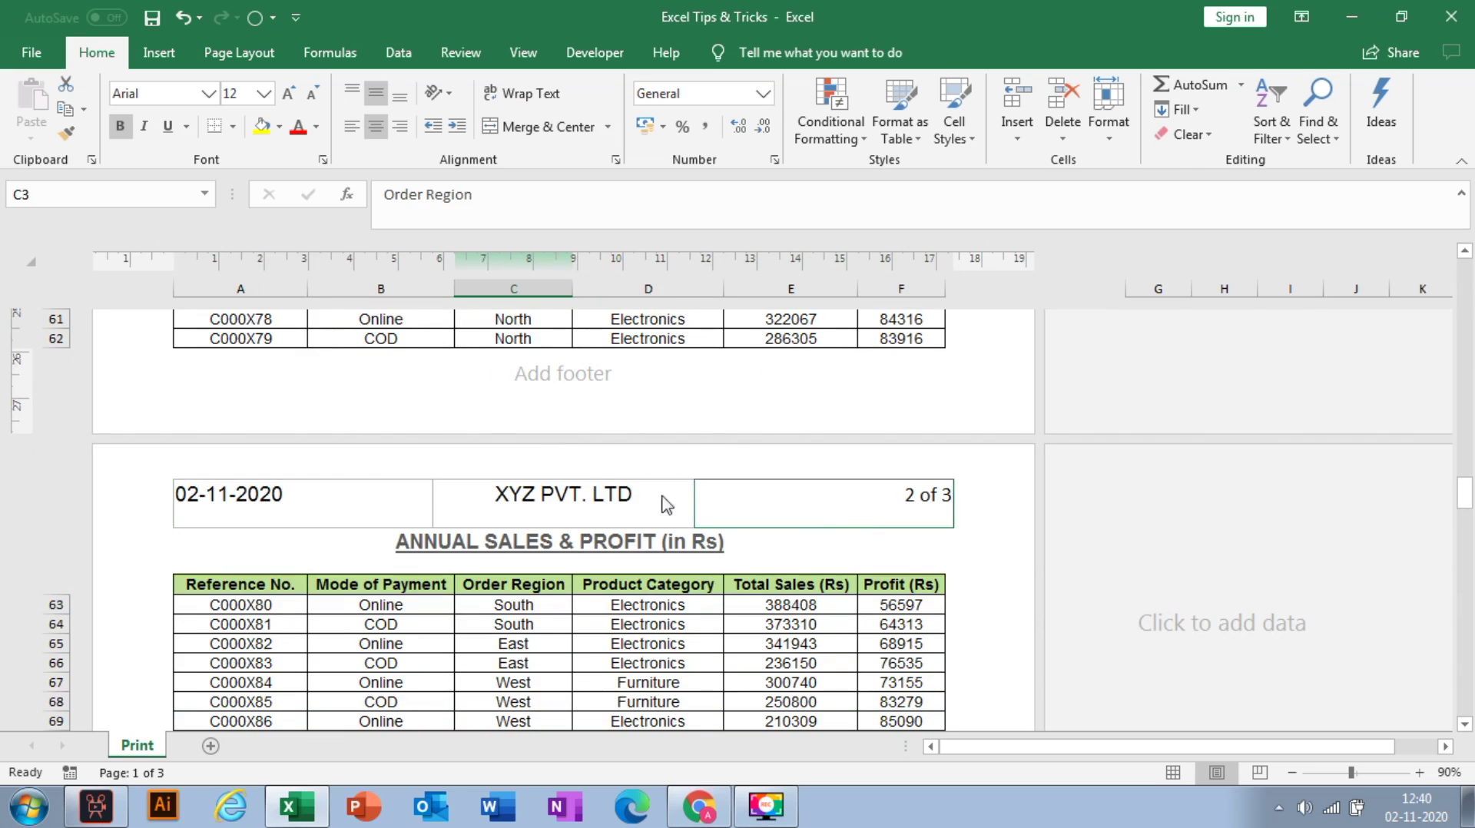
pyautogui.scroll(-14, 602, 526)
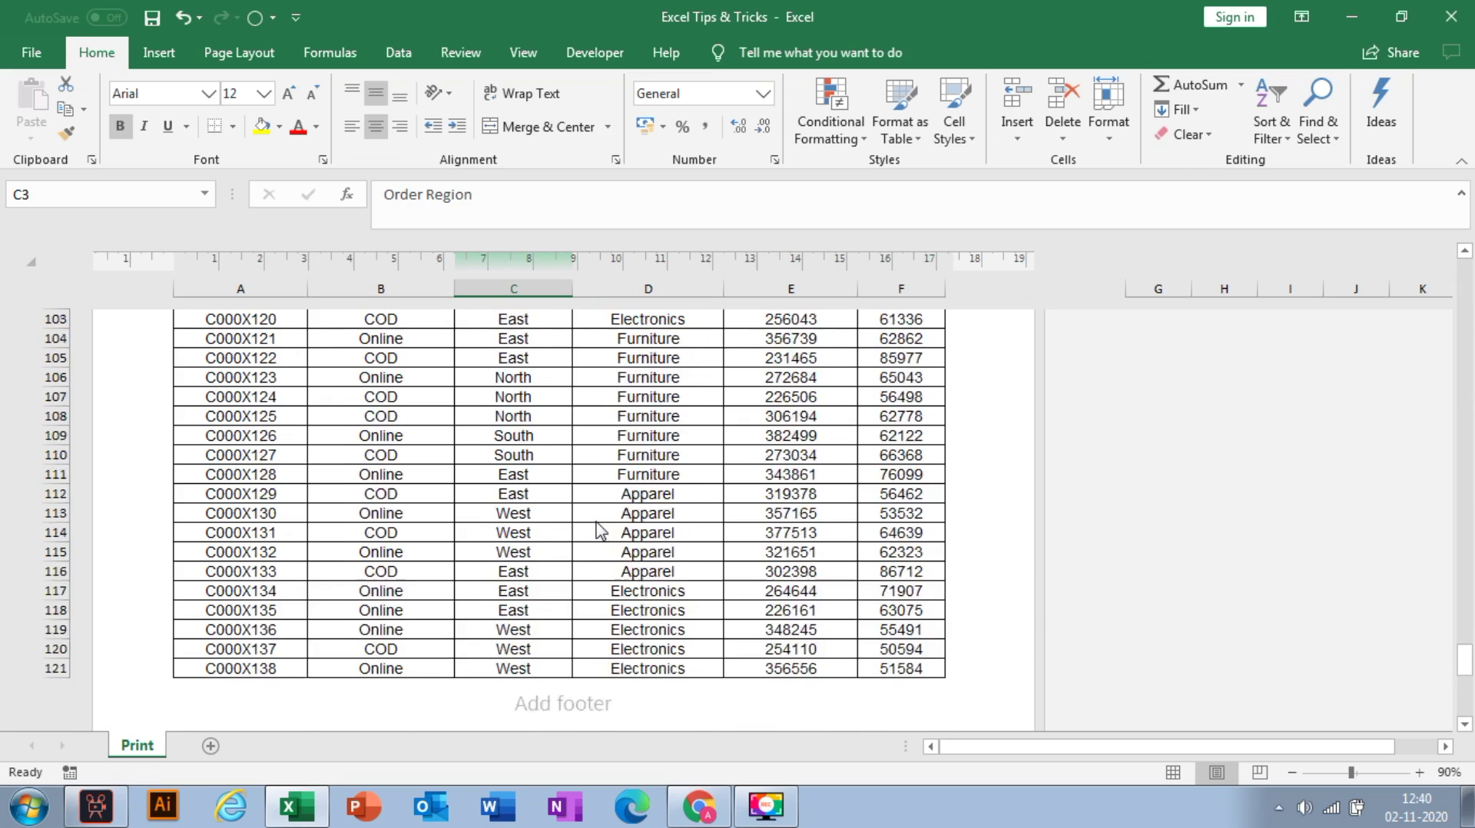
pyautogui.scroll(18, 600, 530)
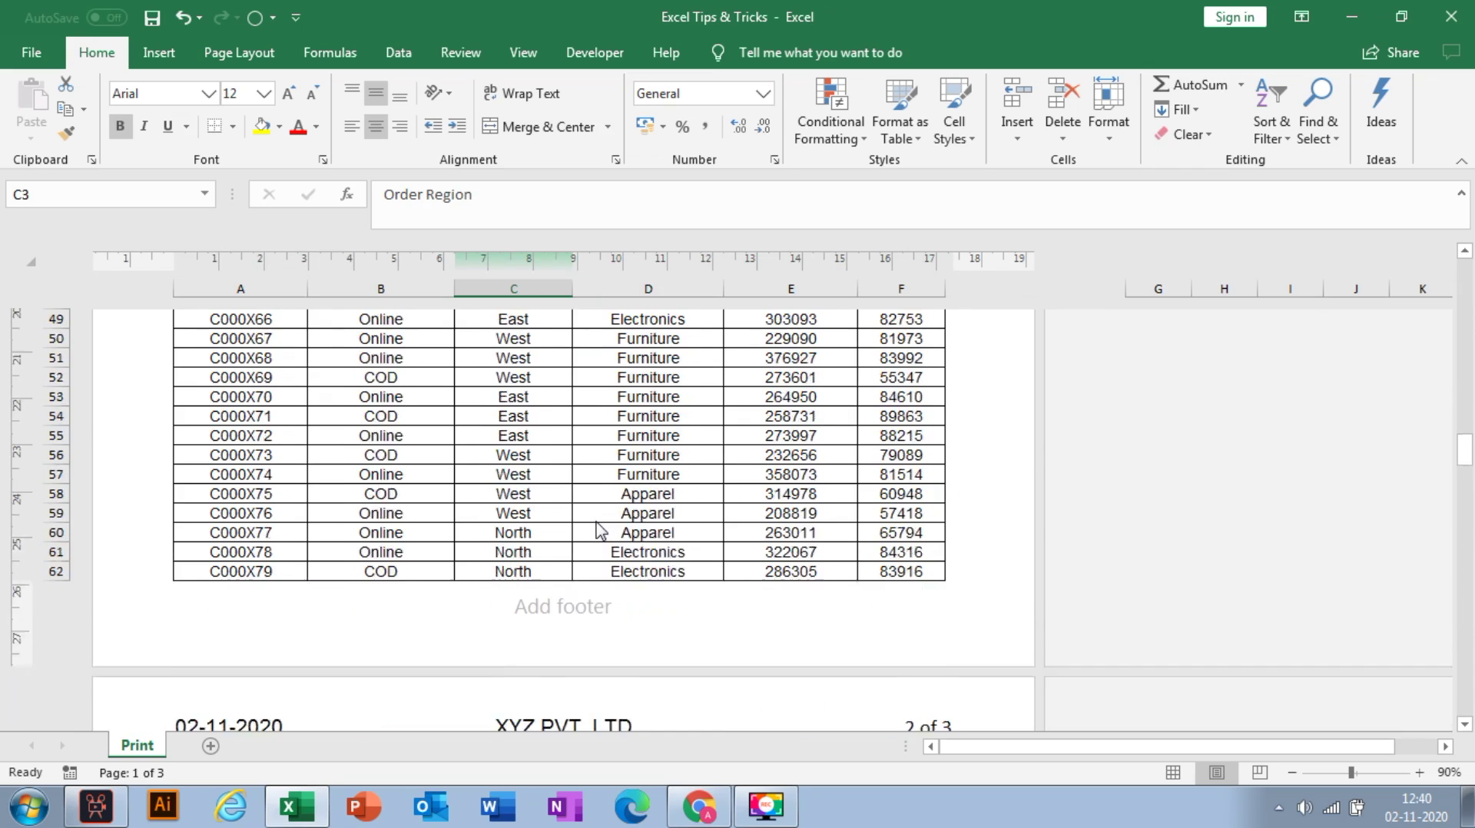
pyautogui.scroll(-1, 602, 530)
pyautogui.click(540, 557)
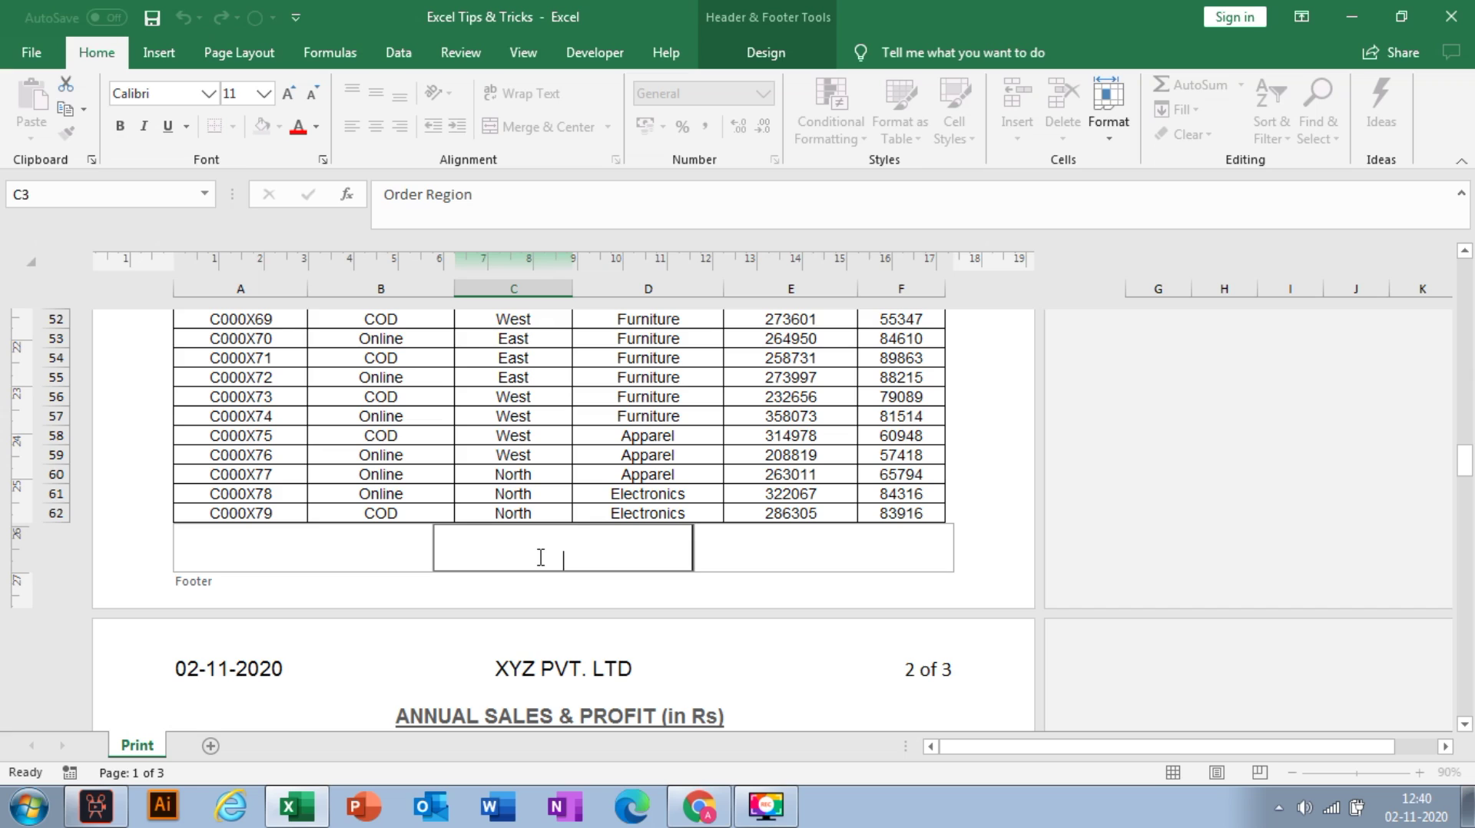
pyautogui.click(323, 540)
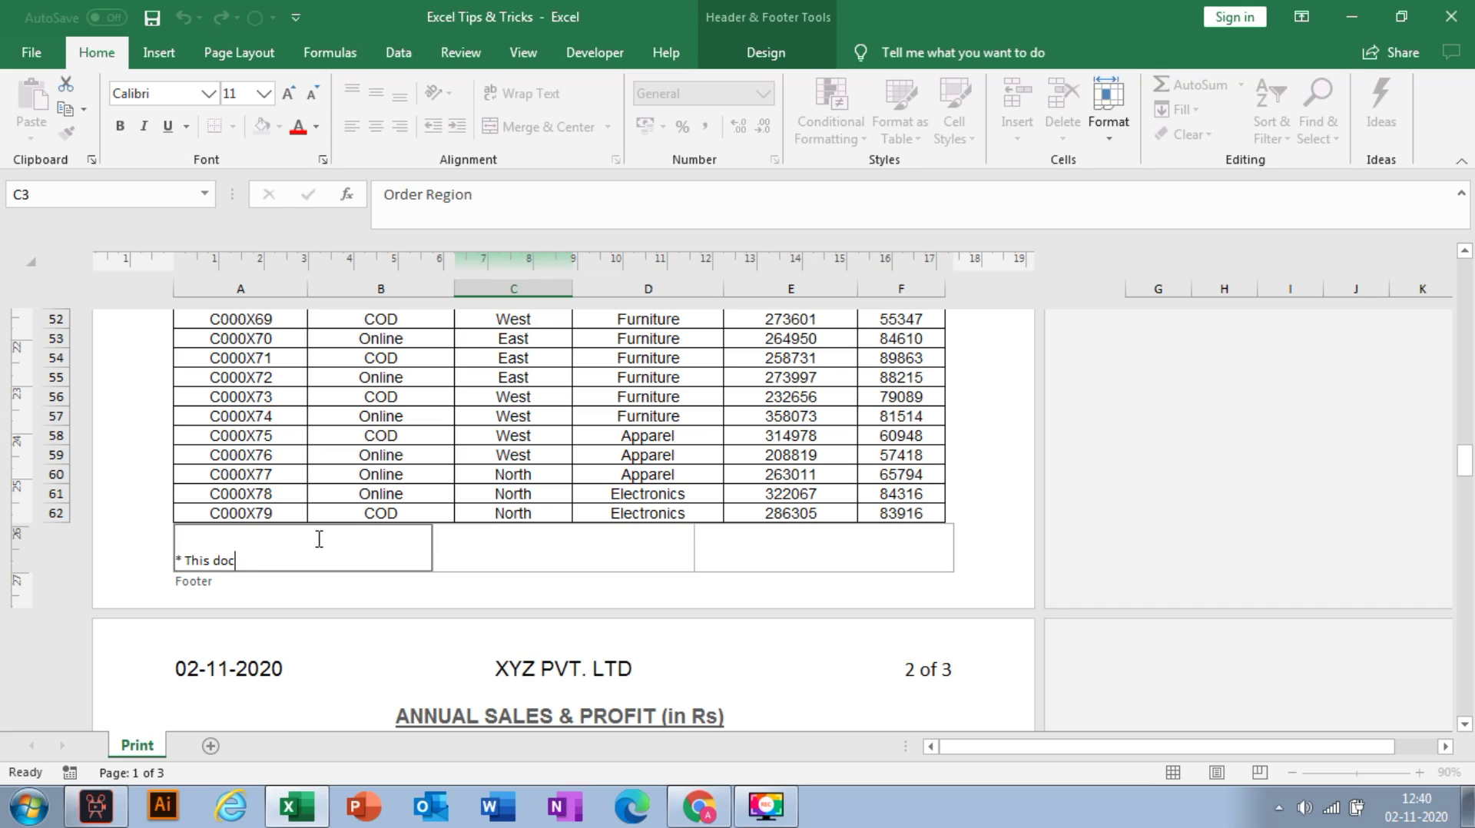
pyautogui.write('* This document is confidential and is only for internal use.')
# - Format the confidentiality note in the page footer as Arial, size 12, and finish editing the footer
pyautogui.moveTo(545, 559); pyautogui.dragTo(175, 560)
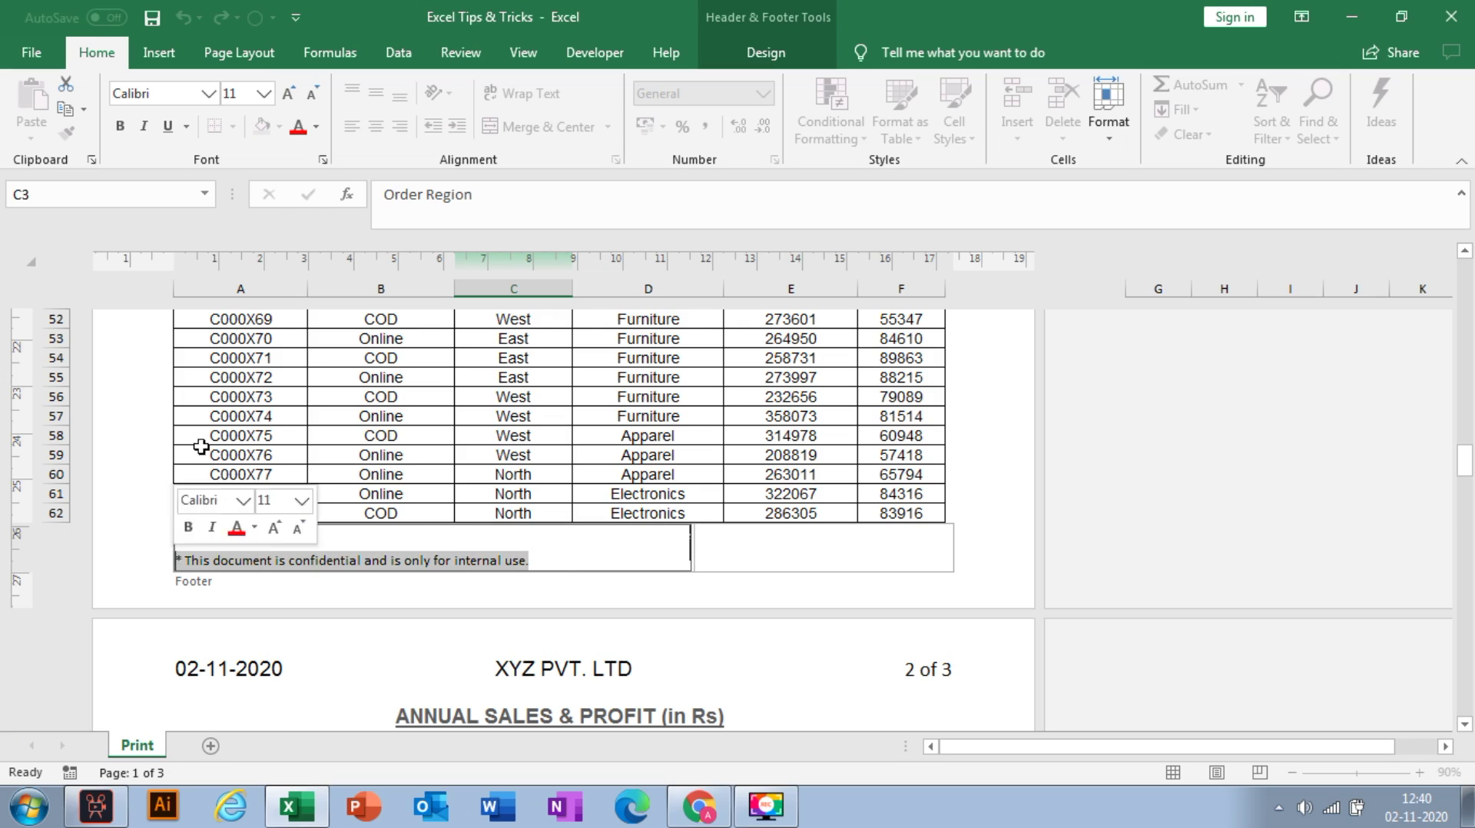
pyautogui.click(264, 95)
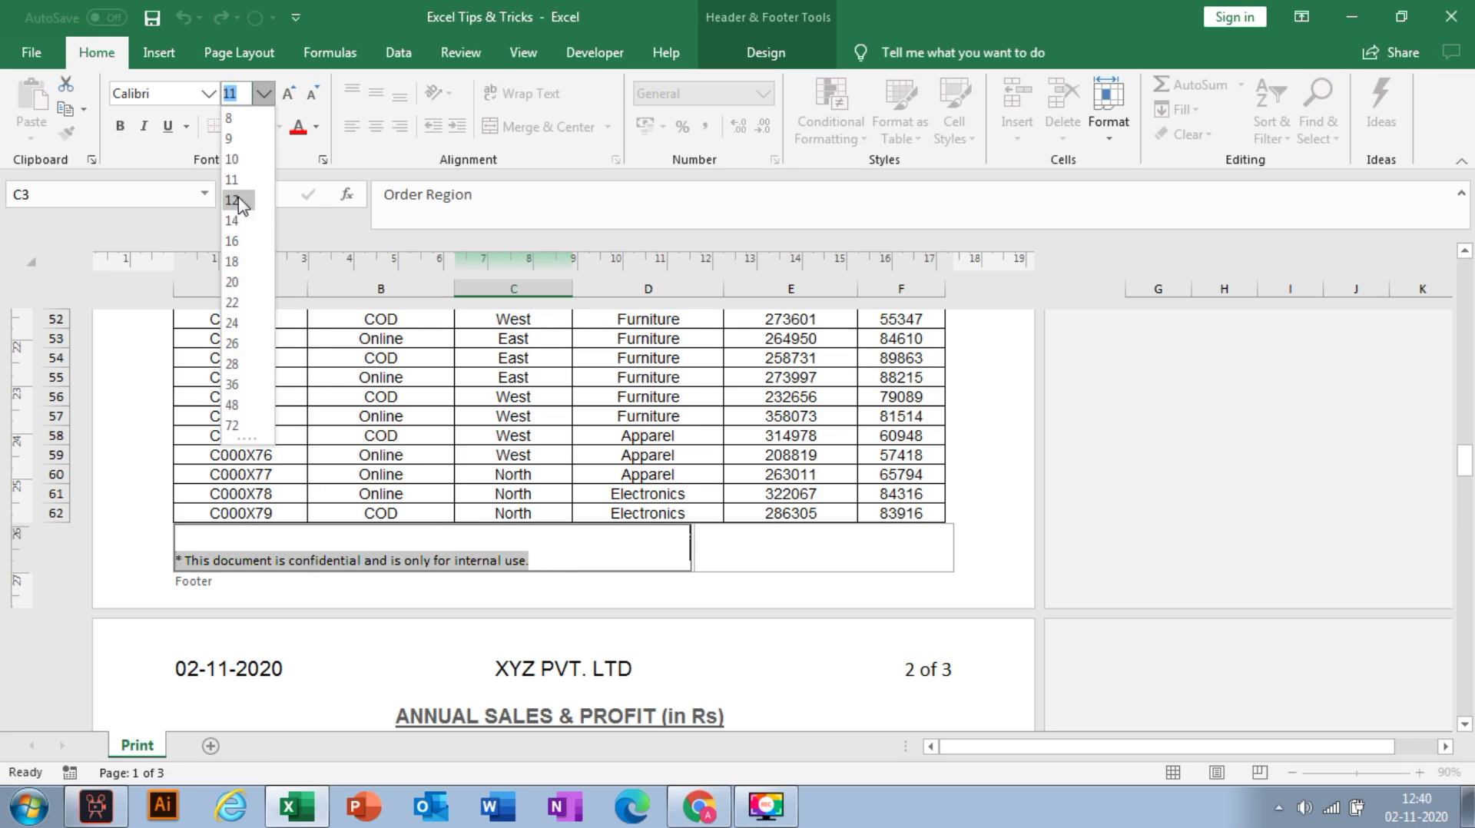
pyautogui.click(240, 212)
pyautogui.click(208, 93)
pyautogui.write('Arial')
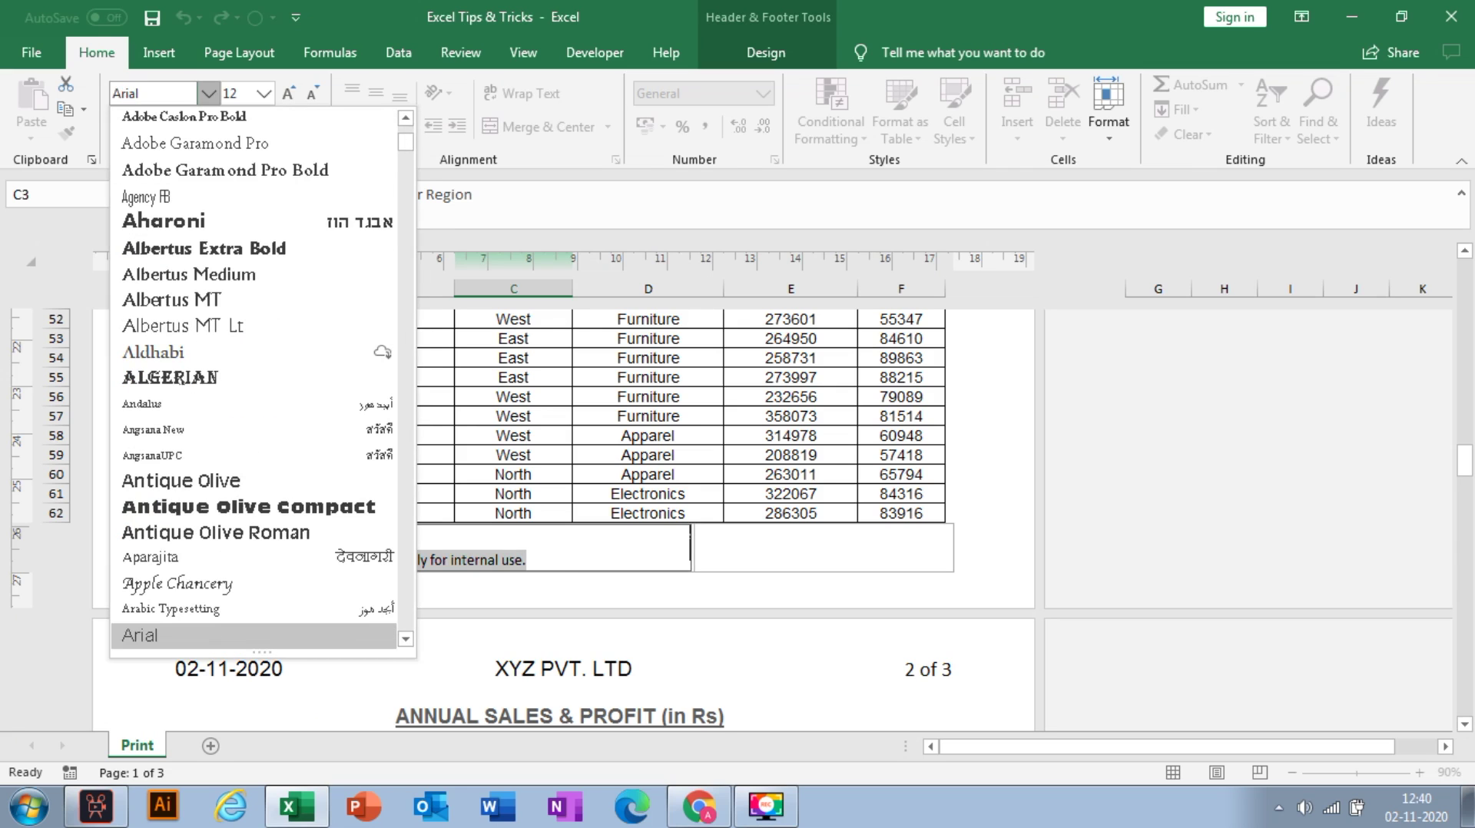
pyautogui.press('Return')
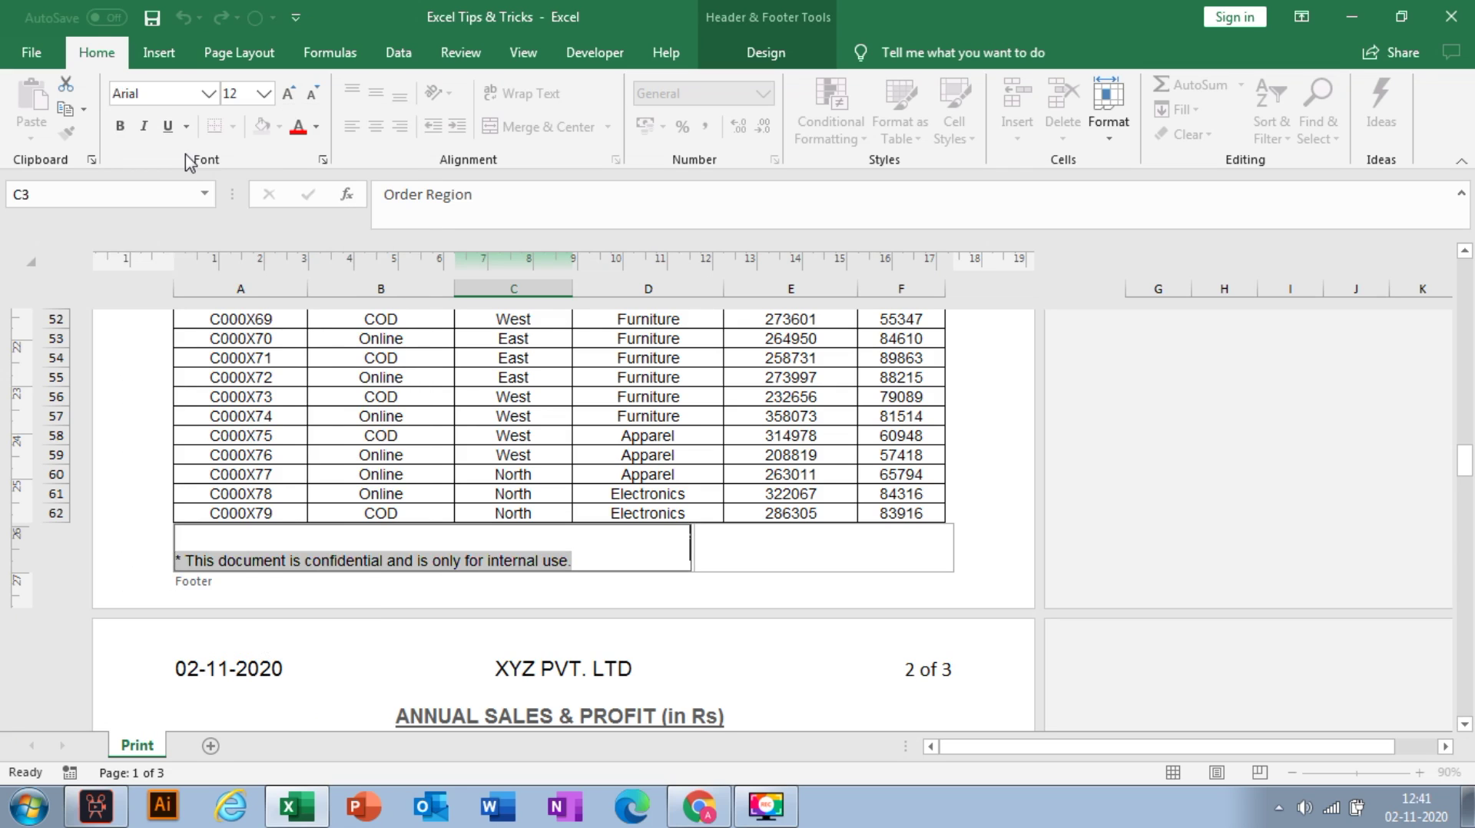
pyautogui.click(768, 567)
pyautogui.click(432, 538)
pyautogui.tripleClick(353, 549)
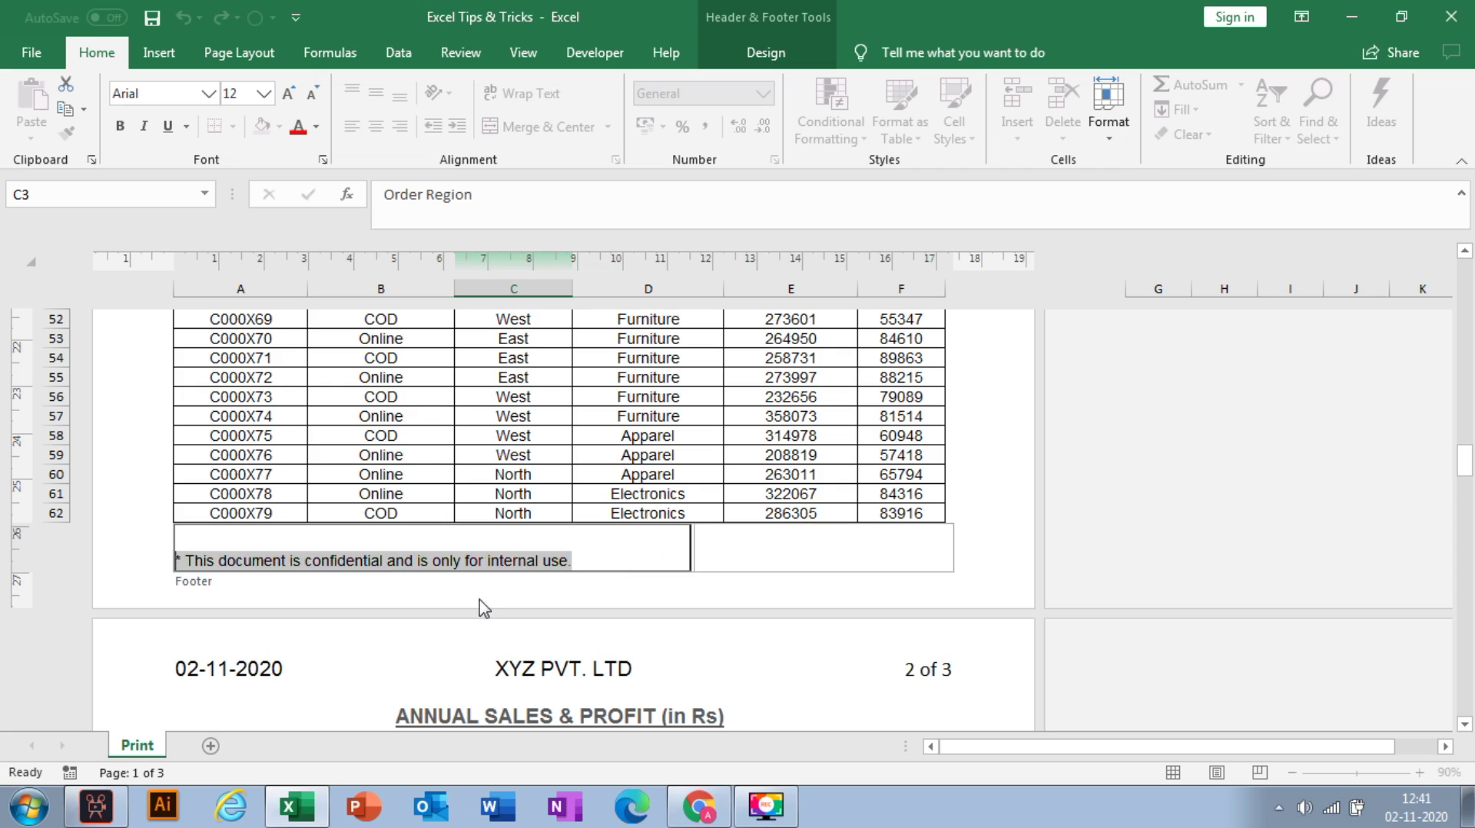
pyautogui.click(634, 495)
# - Review the header, footer and repeated title rows across all pages and in the print preview
pyautogui.scroll(-12, 583, 557)
pyautogui.scroll(-15, 547, 550)
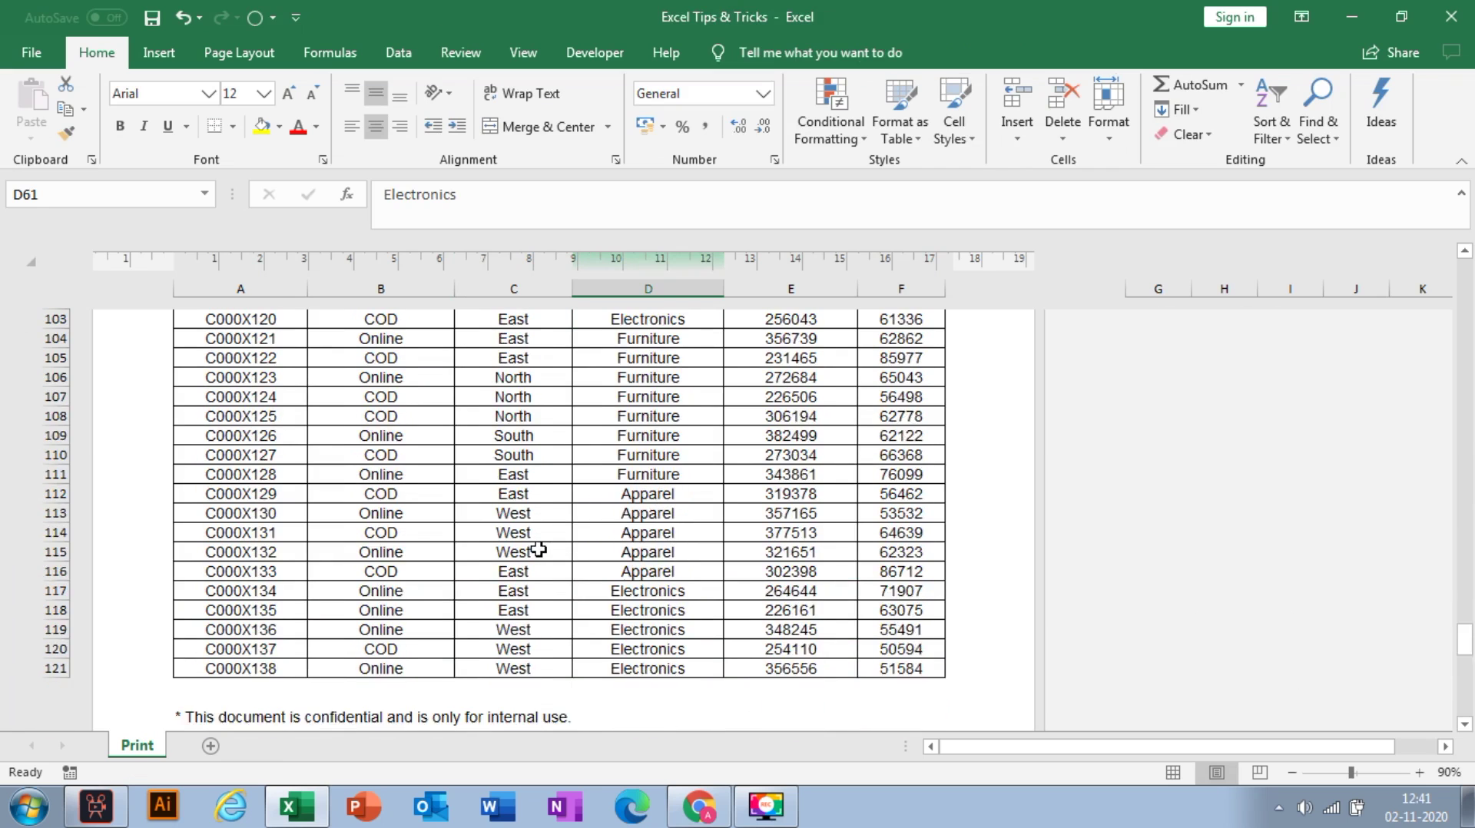
pyautogui.scroll(5, 547, 559)
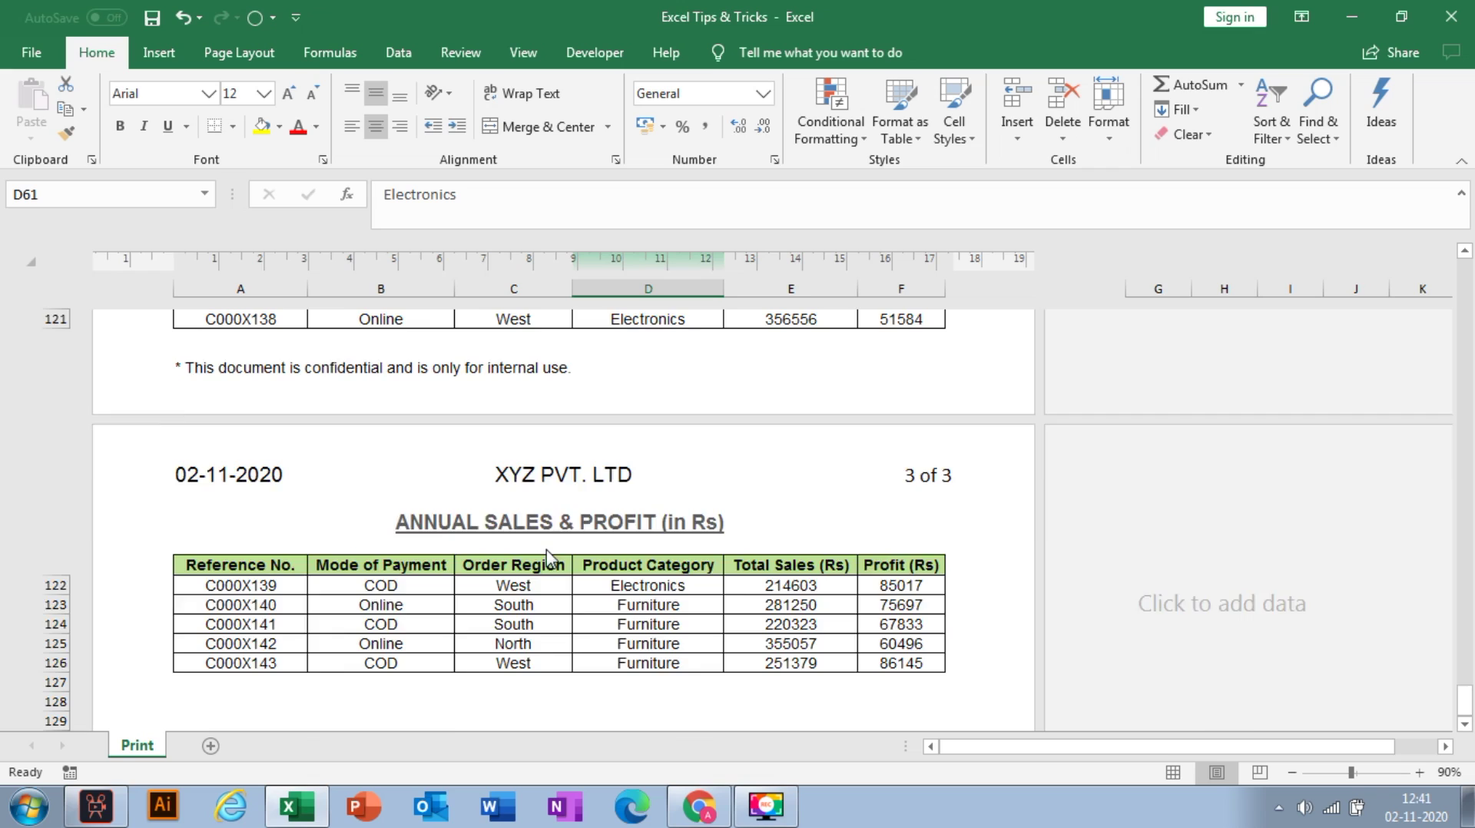
pyautogui.scroll(17, 547, 558)
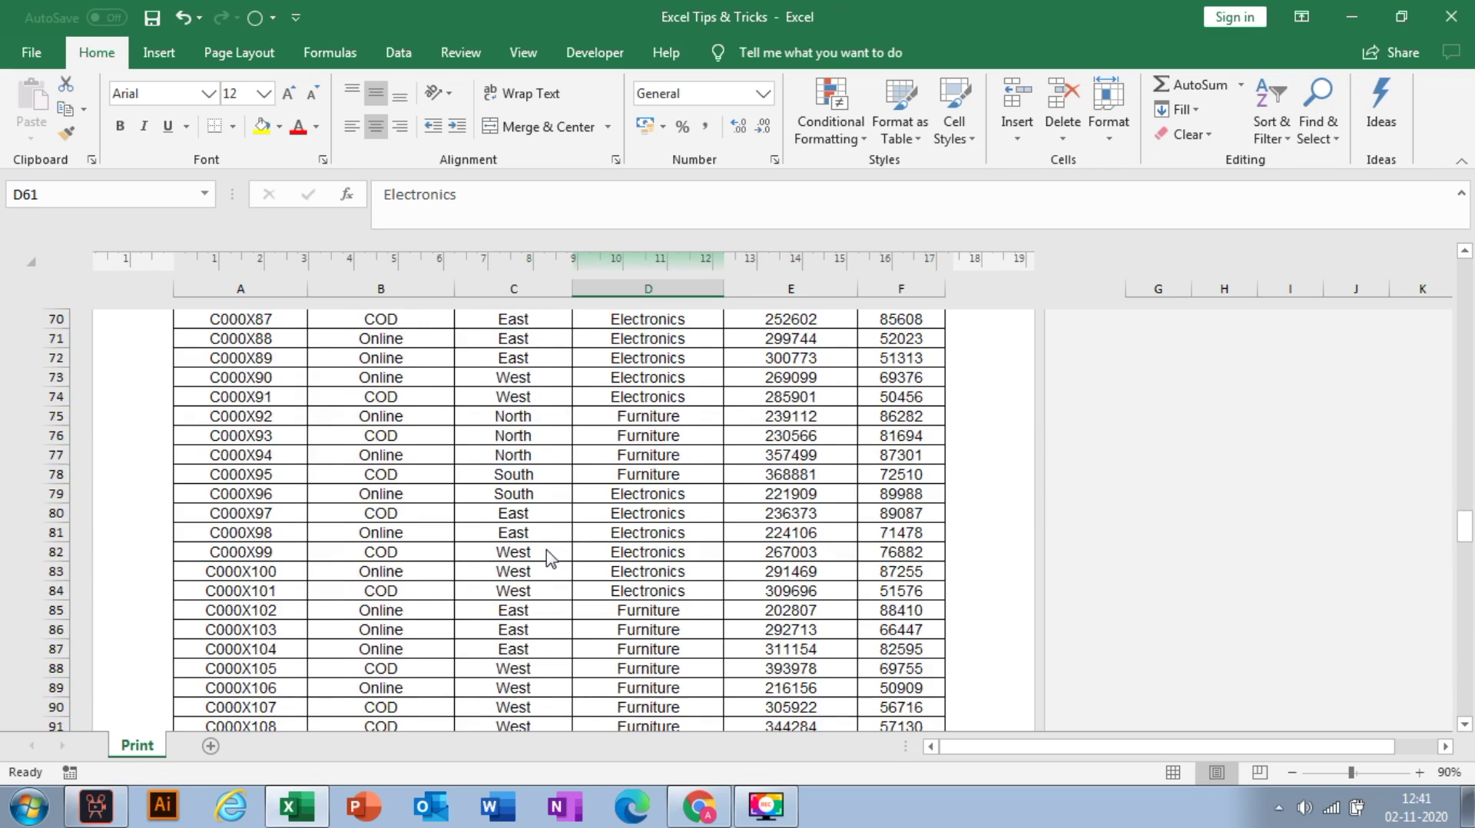
pyautogui.scroll(6, 549, 559)
pyautogui.scroll(18, 547, 558)
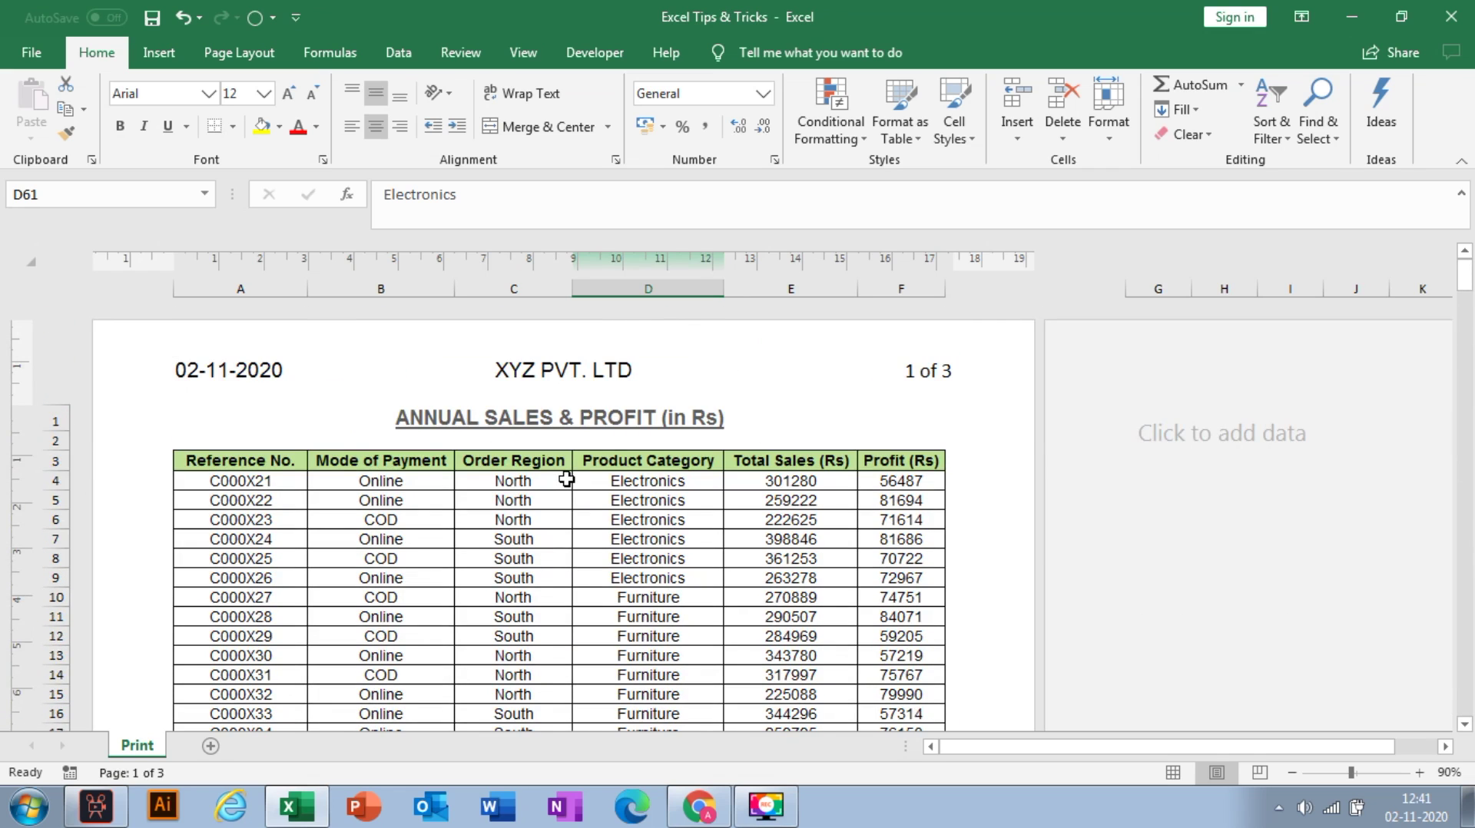
pyautogui.hotkey('ctrl', 'p')
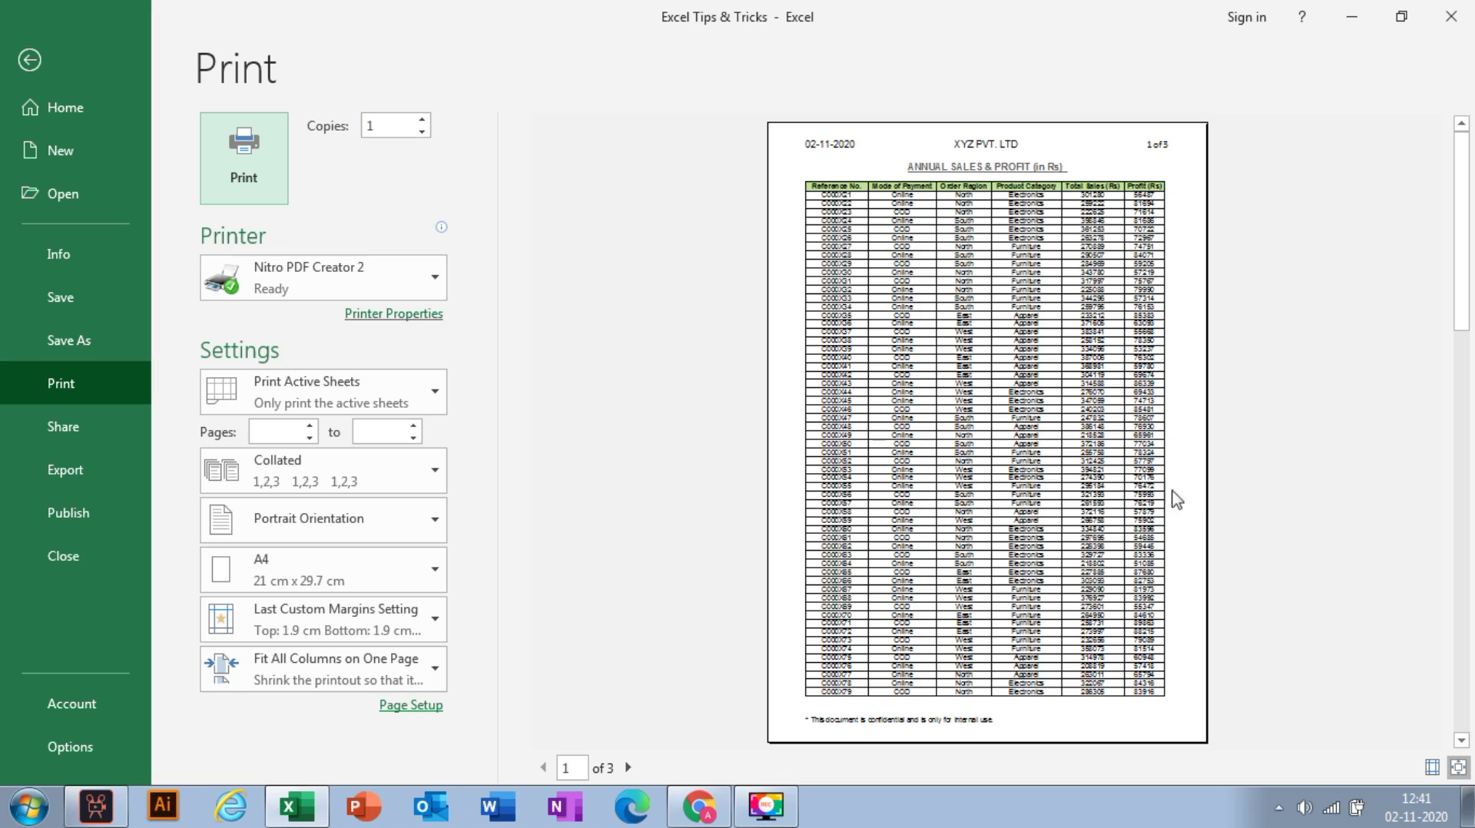
pyautogui.click(75, 62)
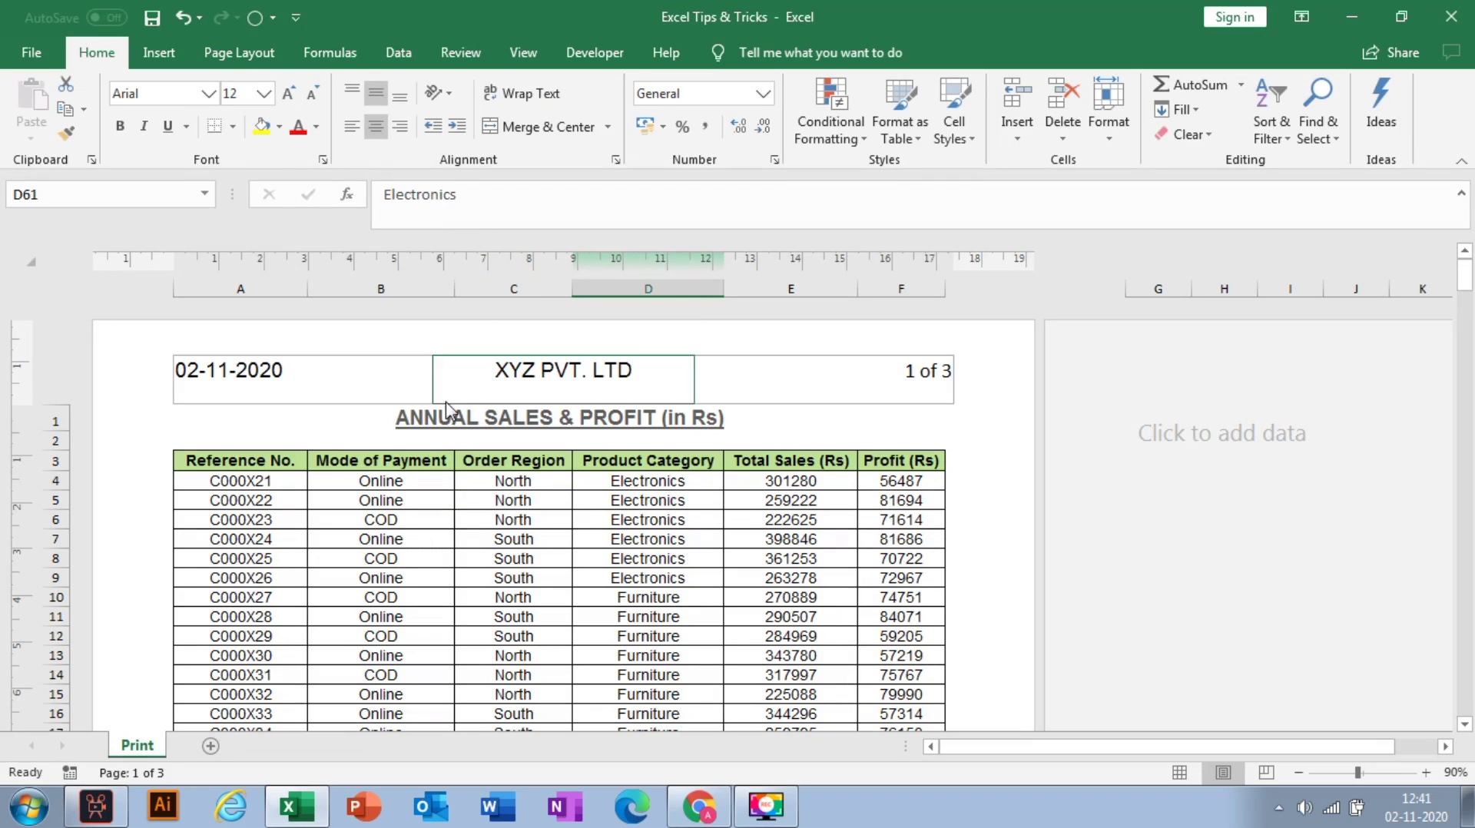
# - Center the sheet horizontally on the printed page through the custom margins settings
pyautogui.click(391, 441)
pyautogui.click(236, 53)
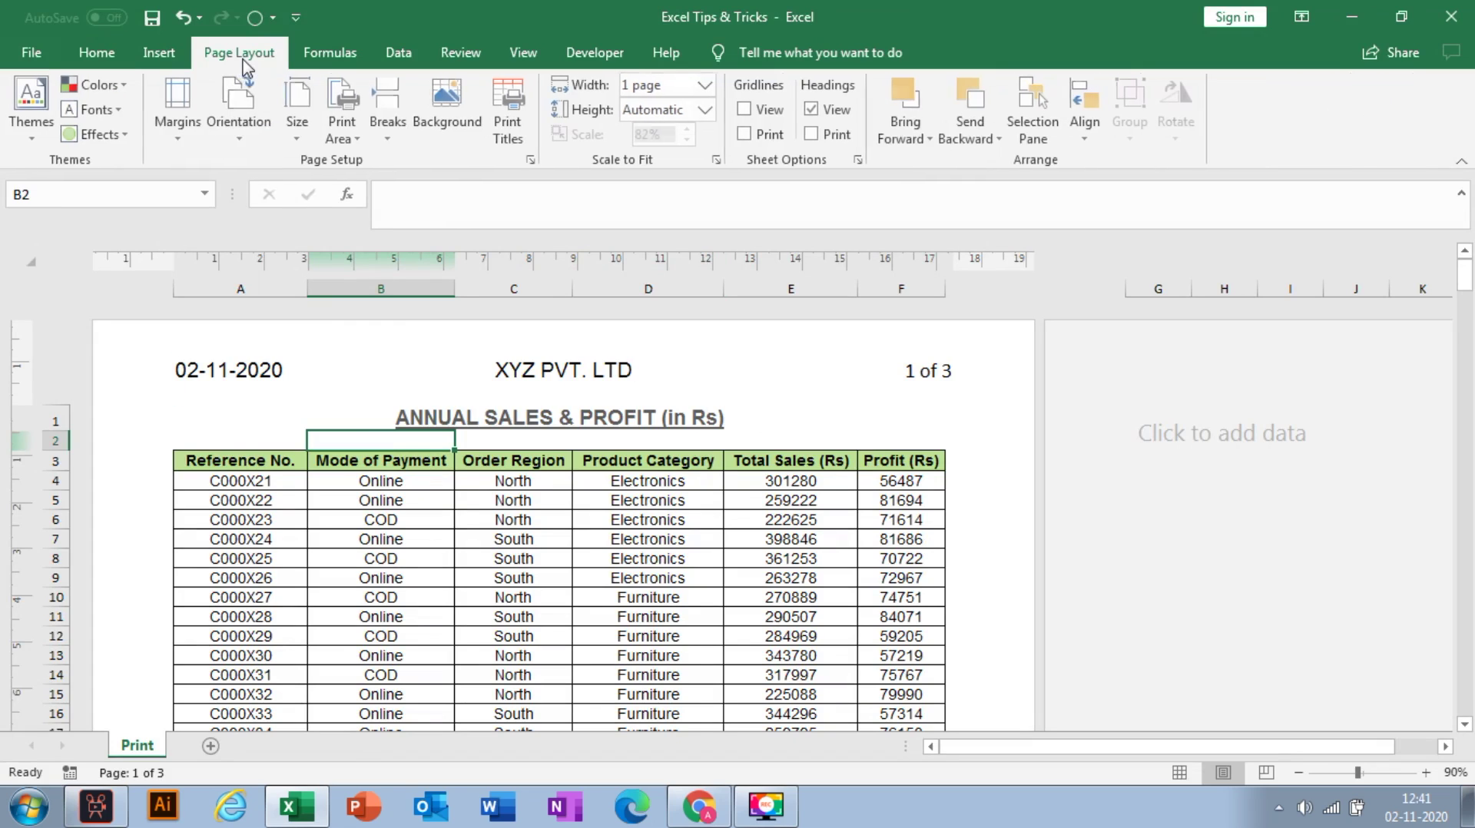
pyautogui.click(179, 123)
pyautogui.click(250, 513)
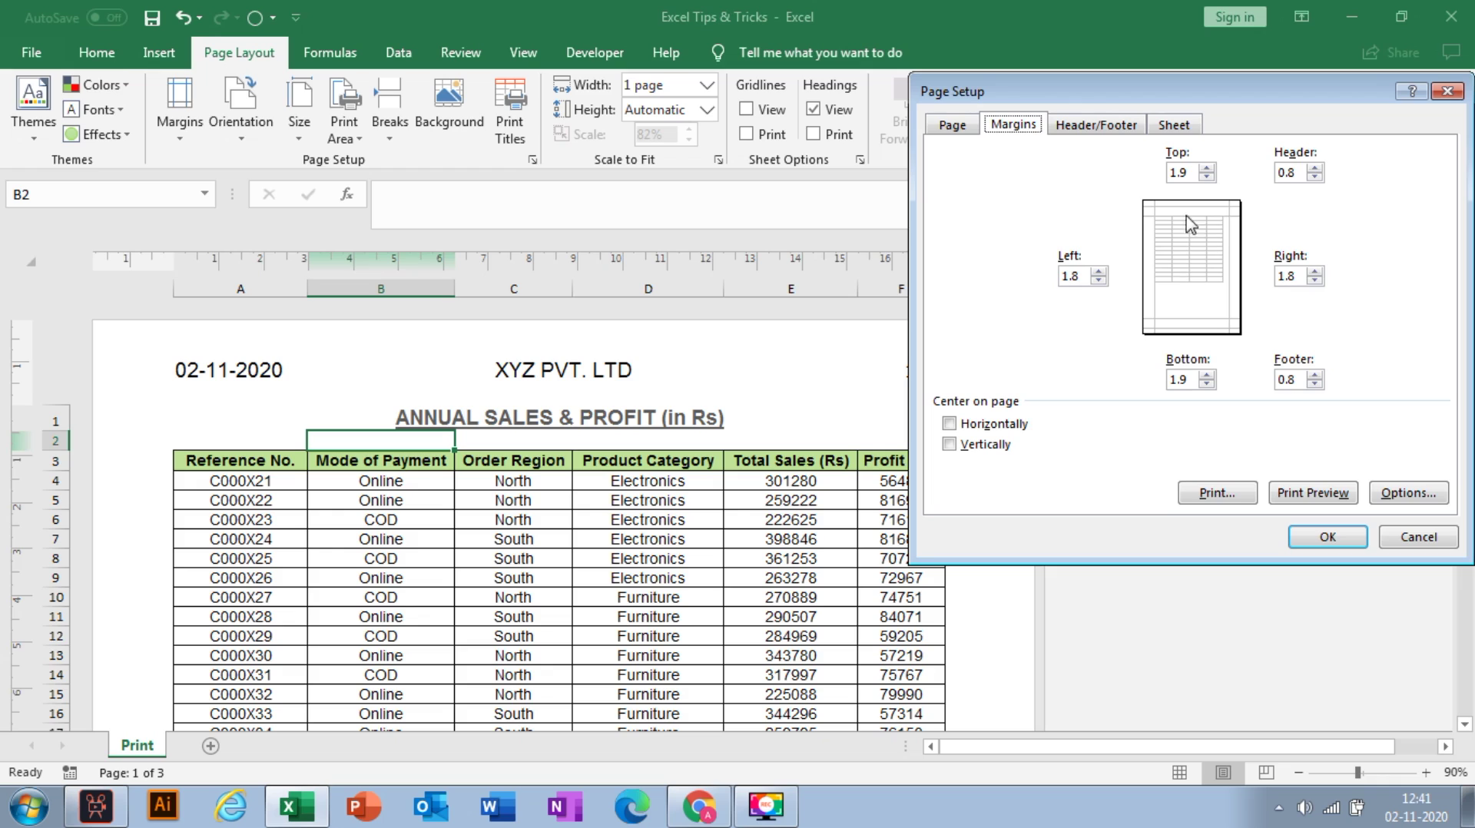
pyautogui.click(952, 423)
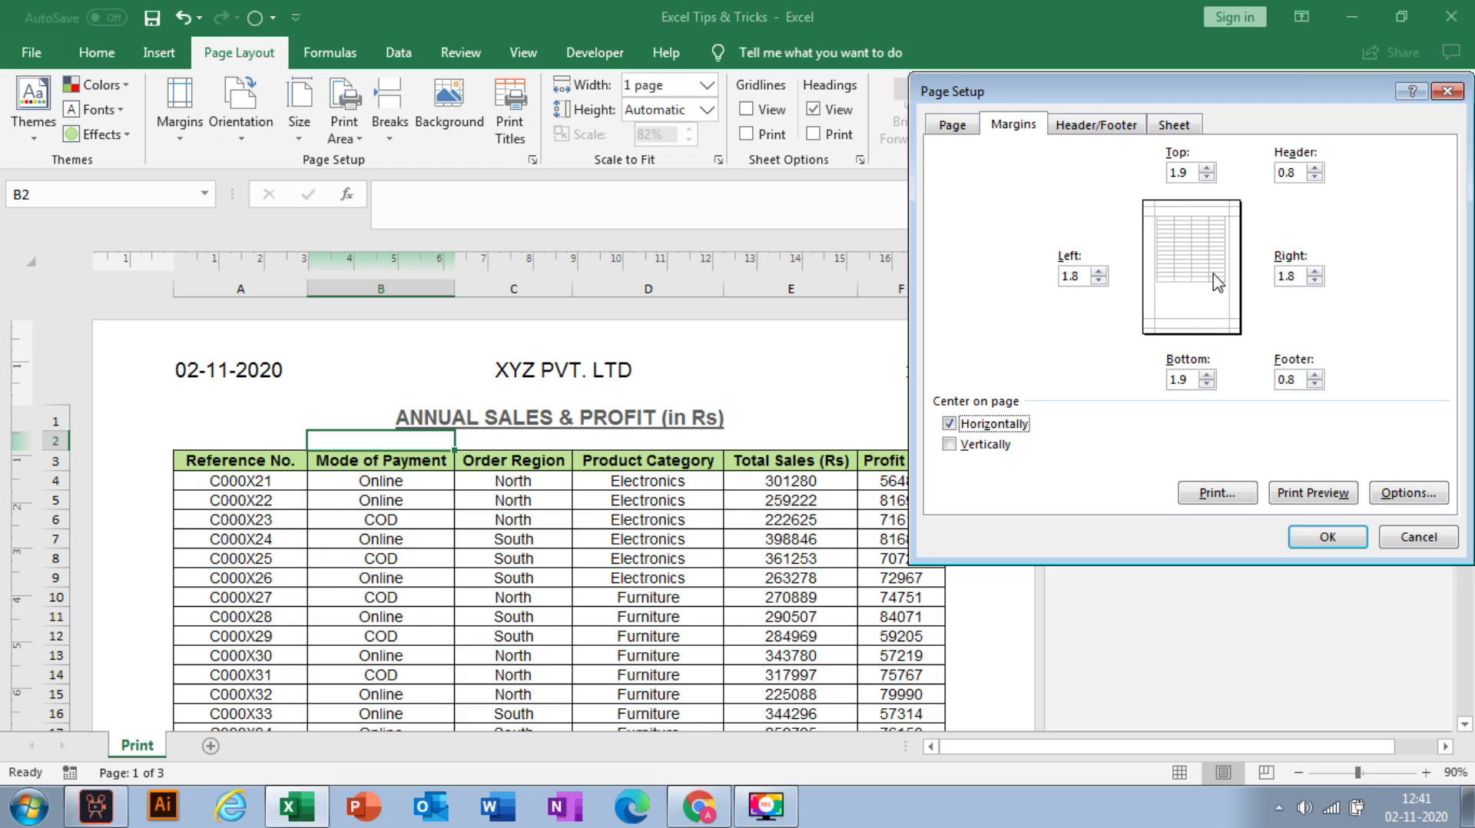
pyautogui.click(1326, 540)
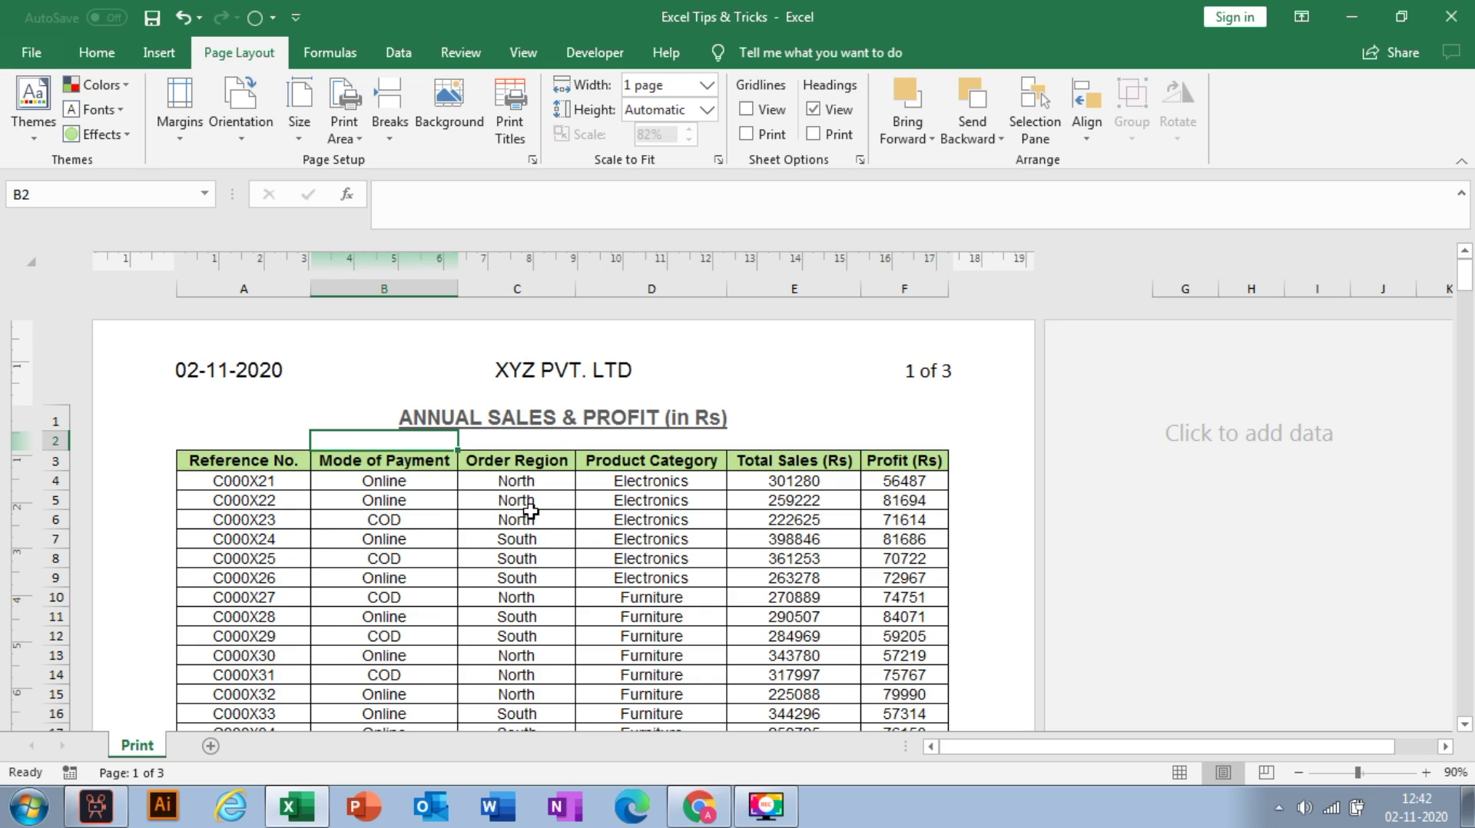
# - Check the layout of all three pages in the print preview, going forward and back to the first page
pyautogui.hotkey('ctrl', 'p')
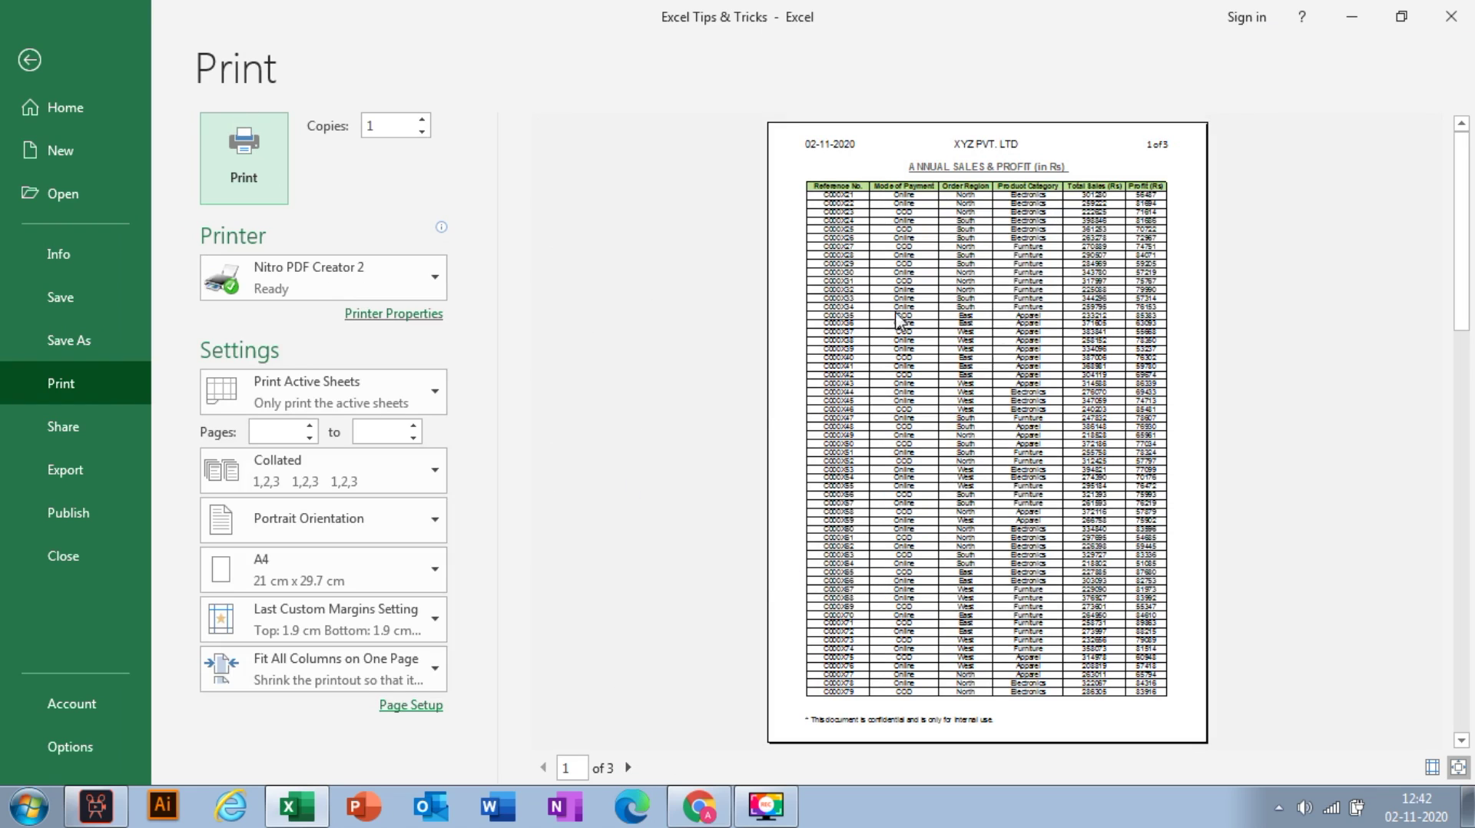
pyautogui.click(628, 768)
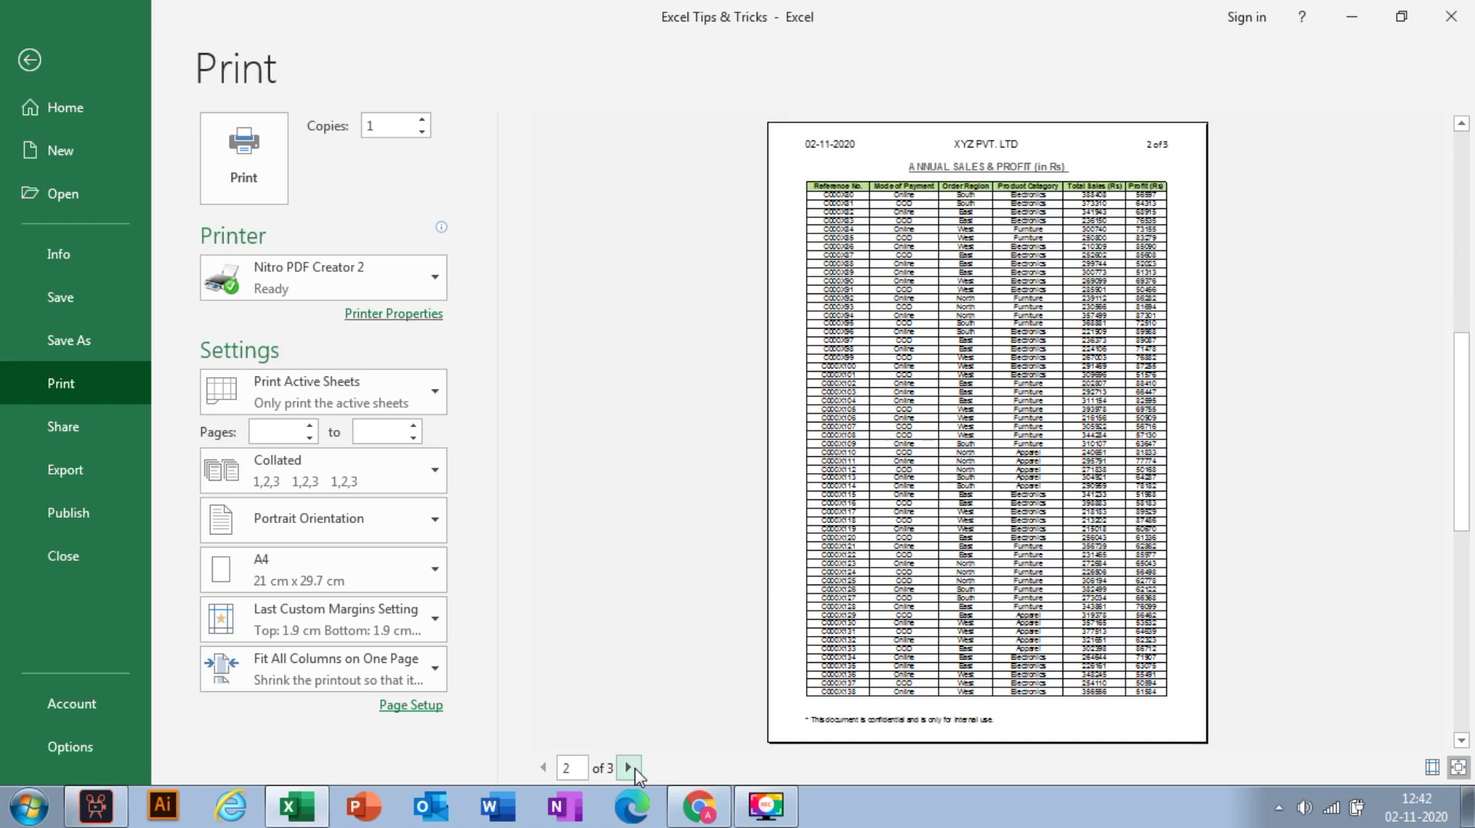
pyautogui.click(628, 767)
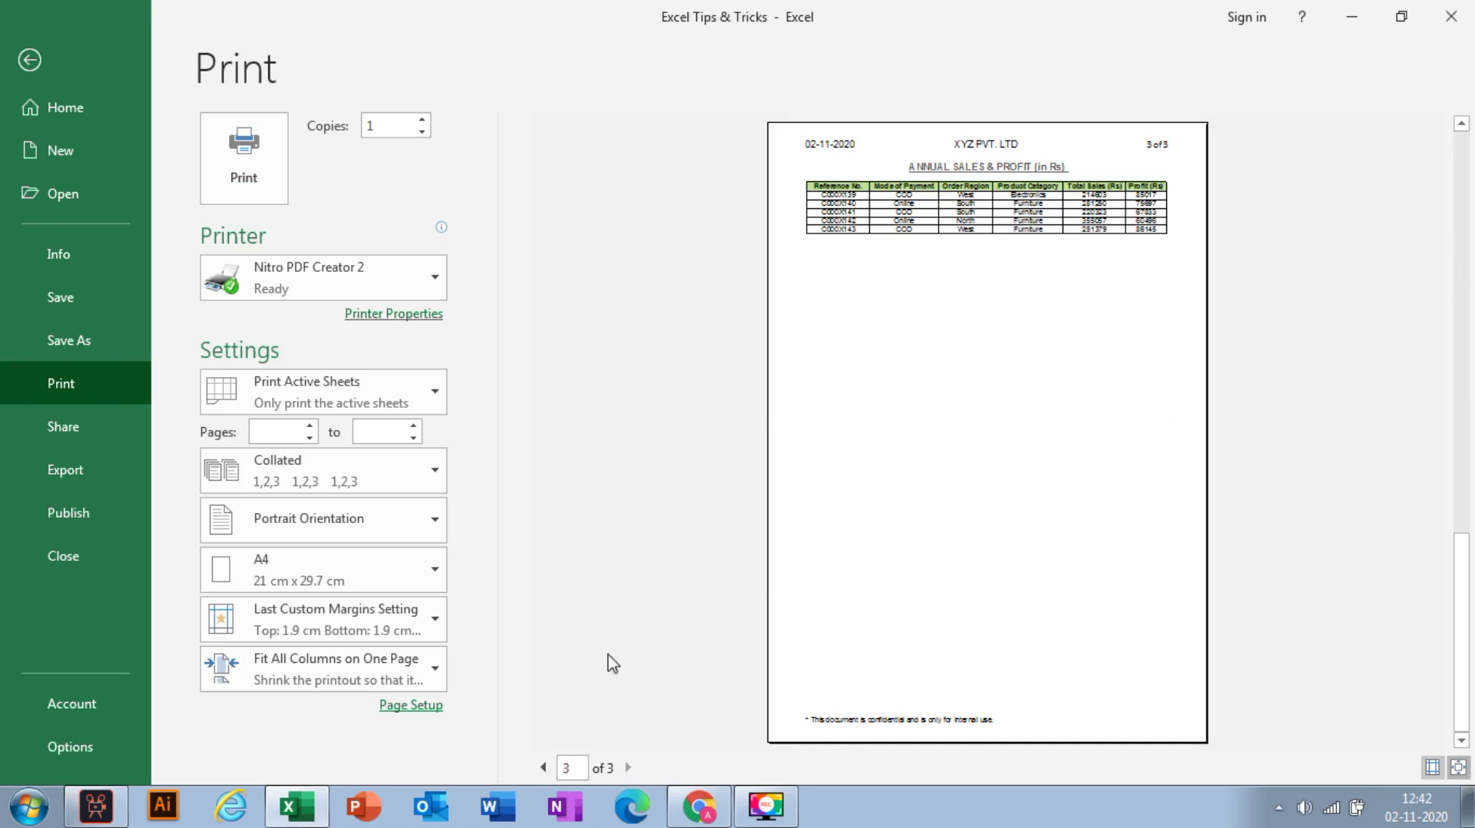
pyautogui.click(547, 768)
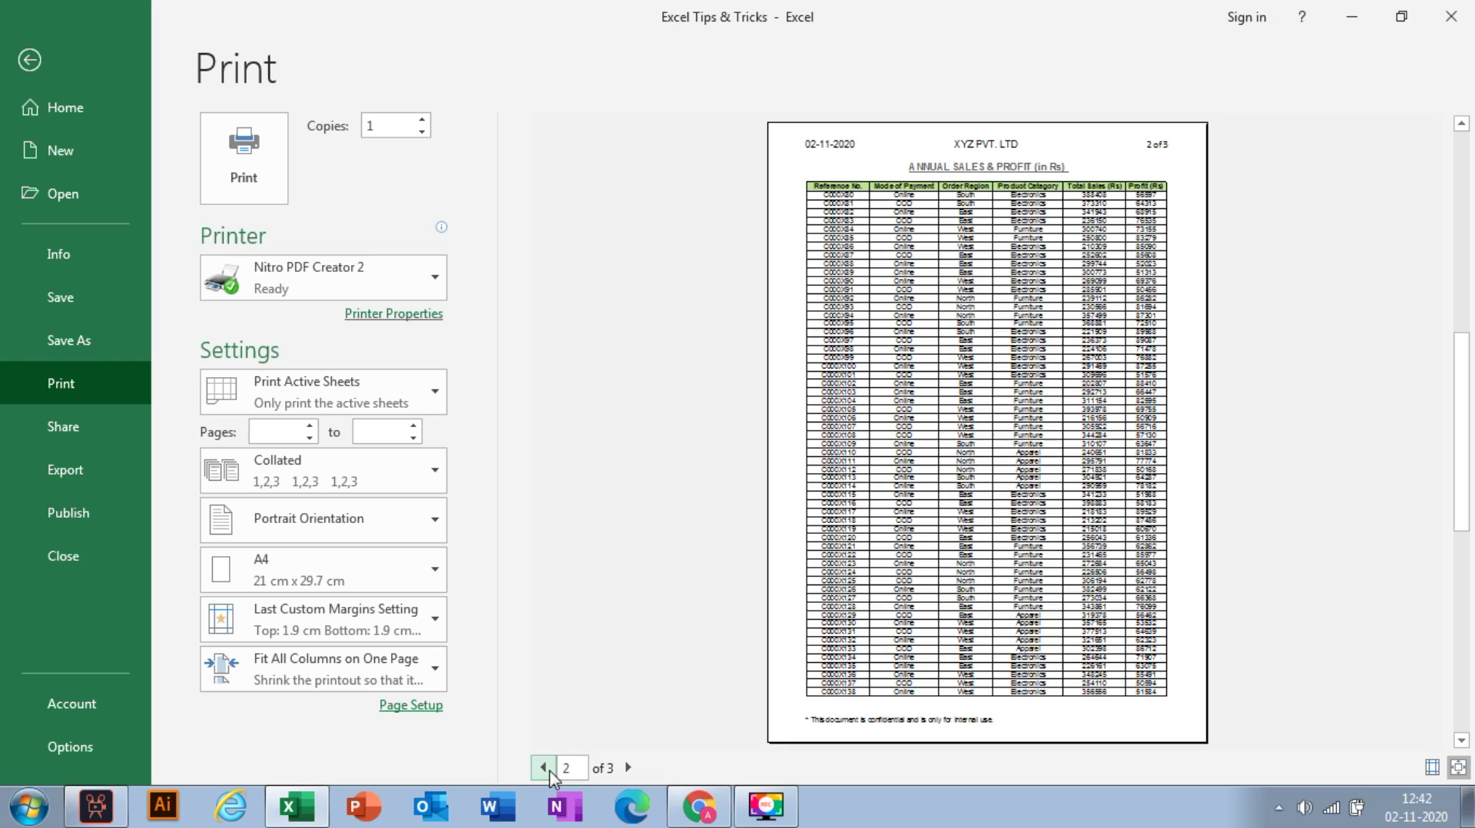
pyautogui.click(545, 768)
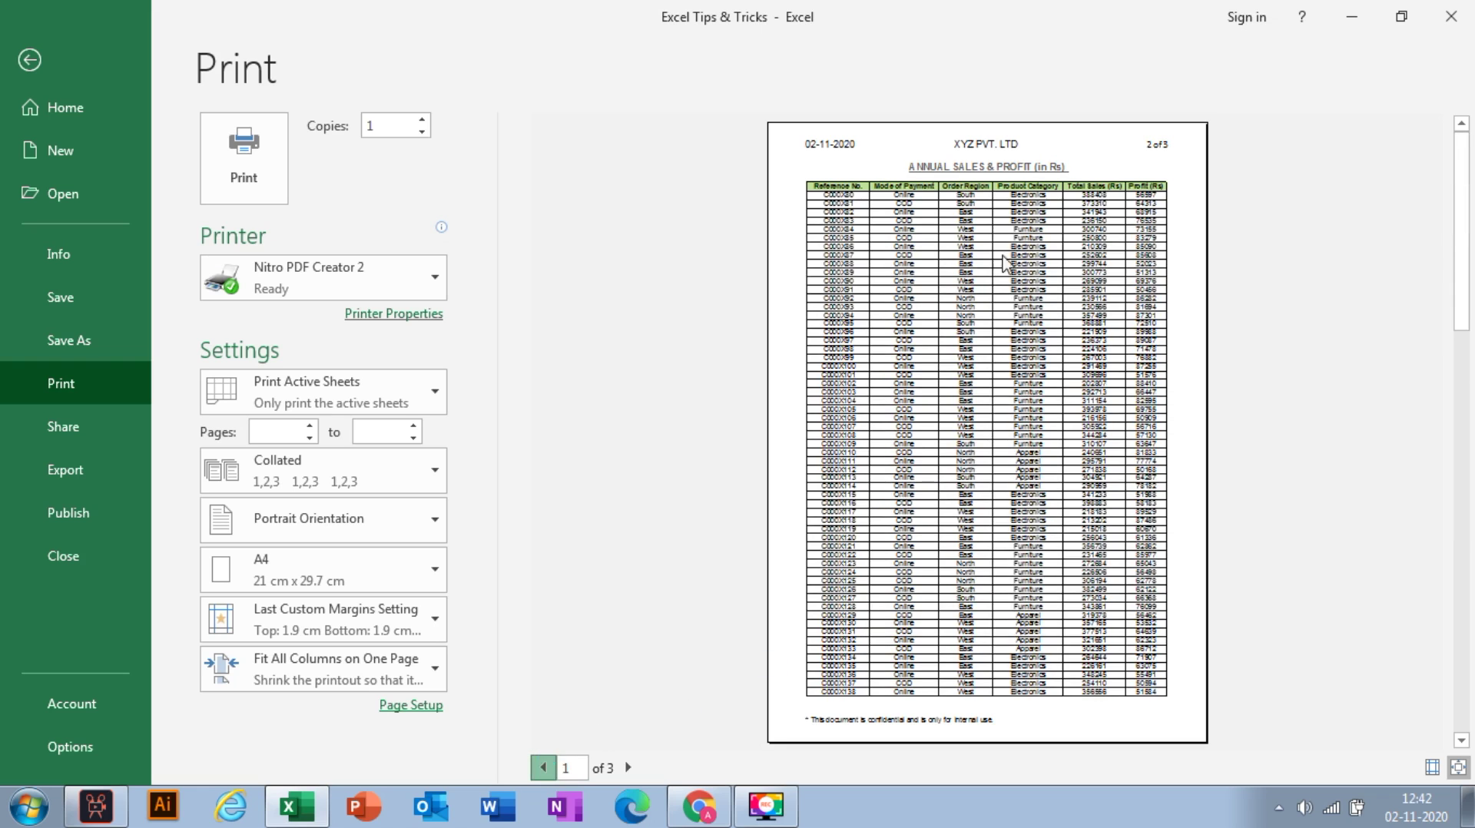